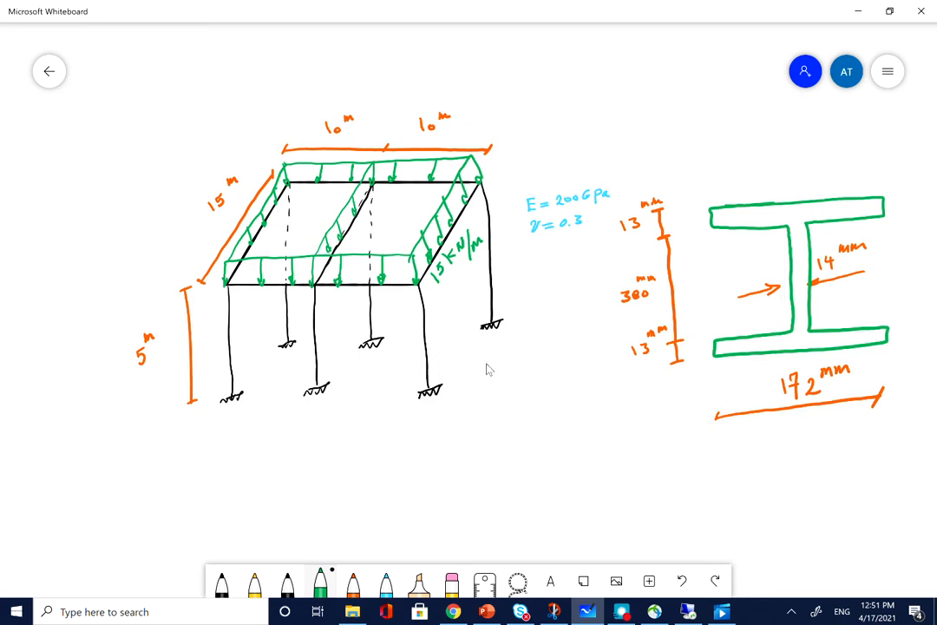
Switch to the Abaqus/CAE remote desktop session and maximize its window
click(685, 611)
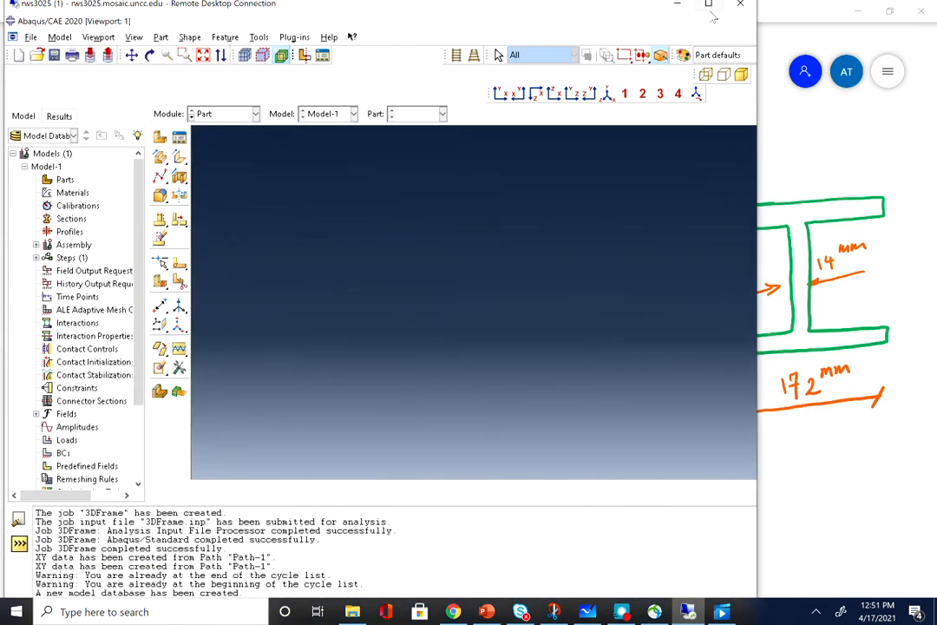
mouse_move(711, 12)
mouse_down()
mouse_move(678, 318)
mouse_move(725, 434)
mouse_up()
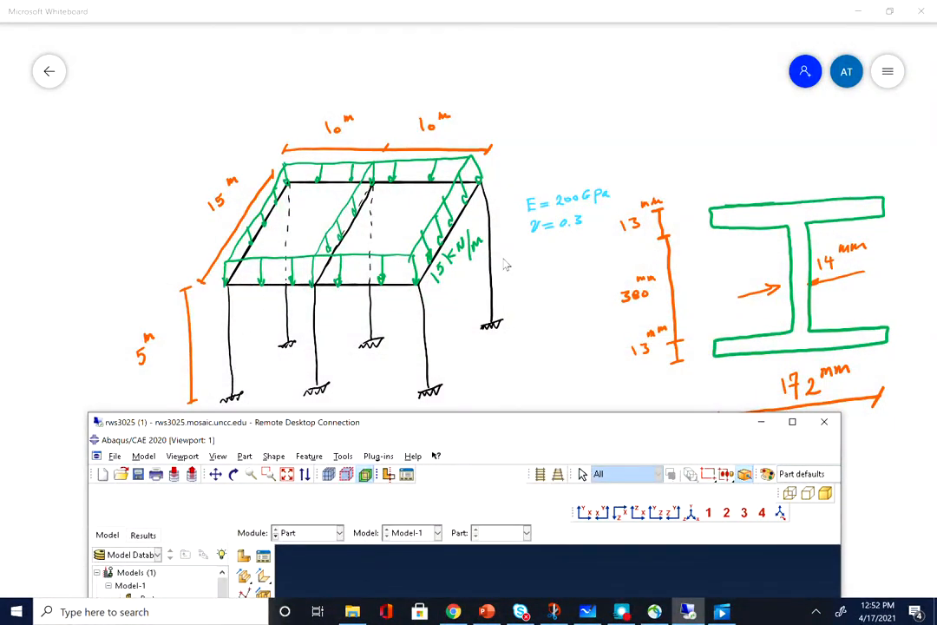
click(791, 421)
Create a 3D deformable planar wire part named Frame
click(156, 124)
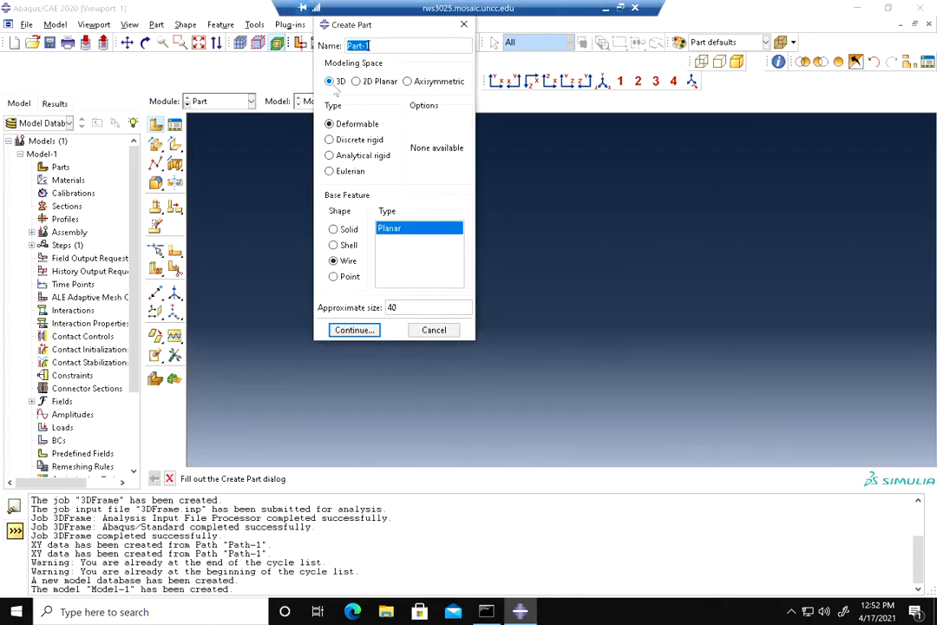
text(Frame)
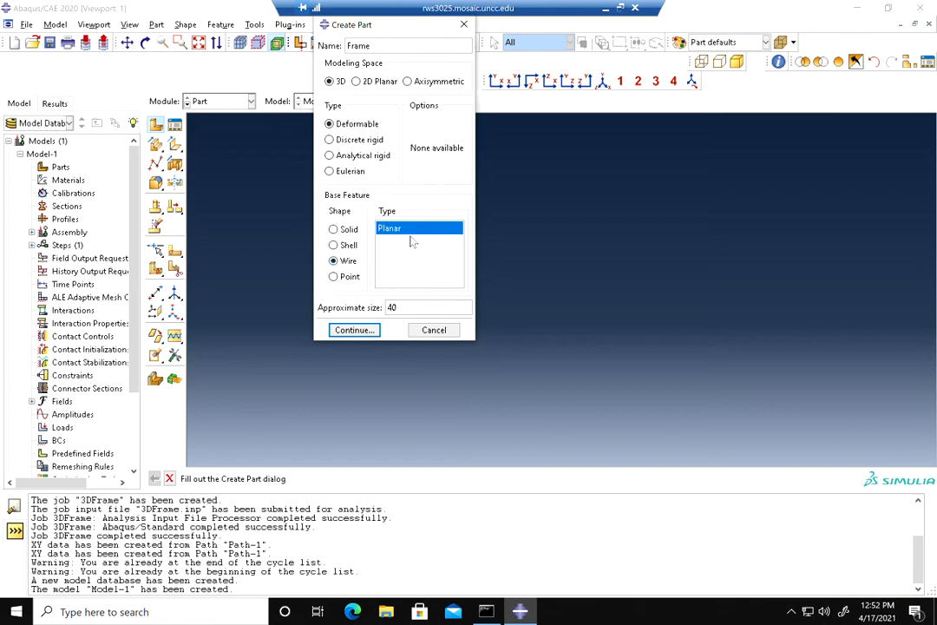
click(362, 331)
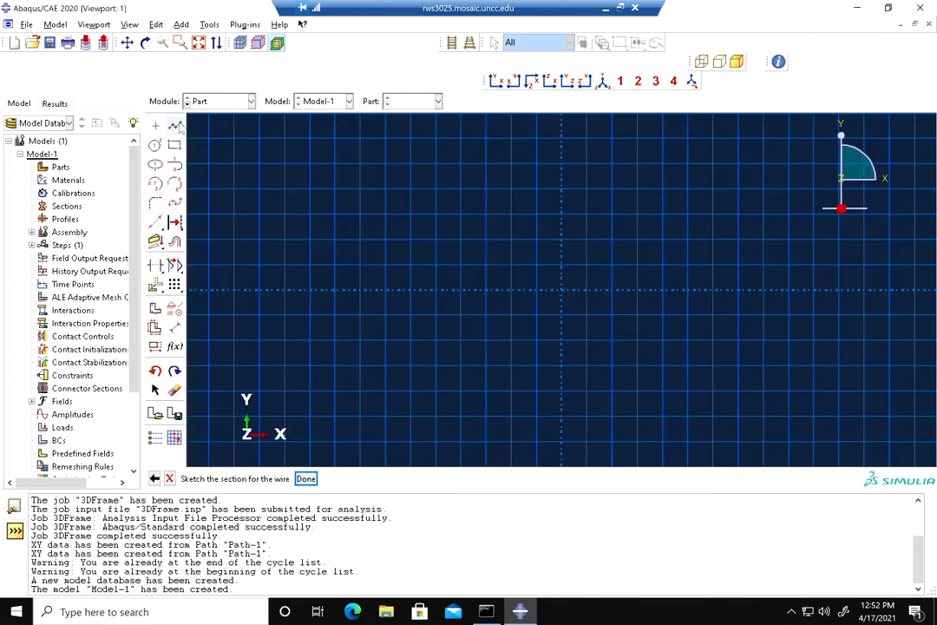
Sketch a connected line from the left column base up, across about 9 units, and down the middle column about 7 units
click(175, 125)
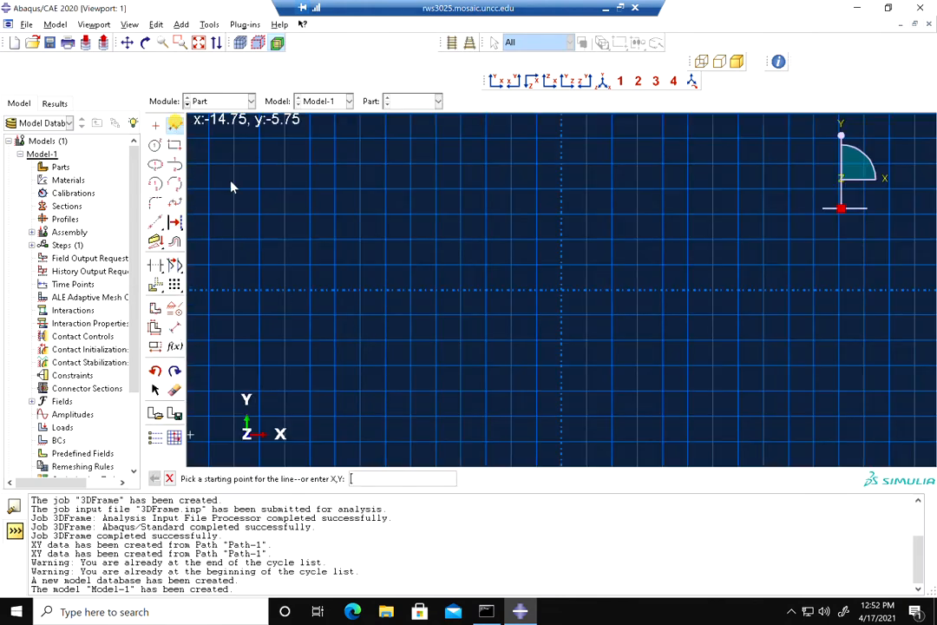
click(361, 394)
click(360, 216)
click(587, 215)
click(586, 388)
middle_click(586, 387)
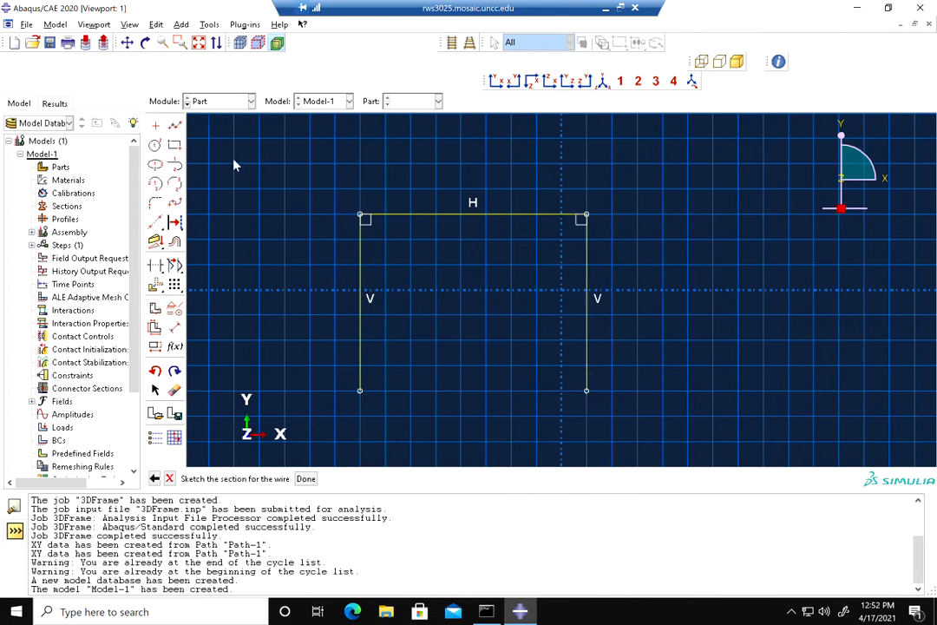
Add a second beam from the middle column top and a right column down to the base level
click(175, 125)
click(586, 214)
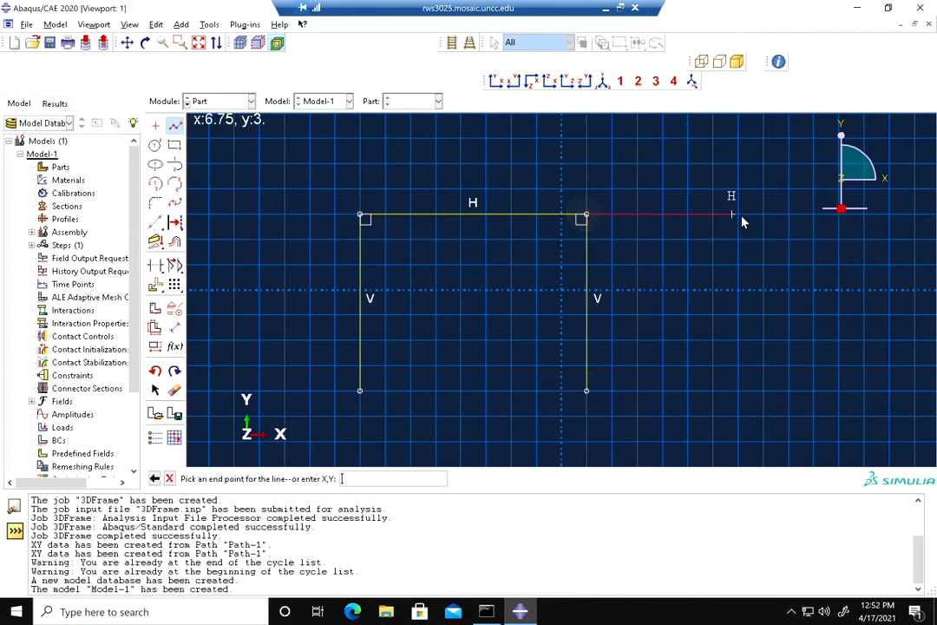
click(788, 214)
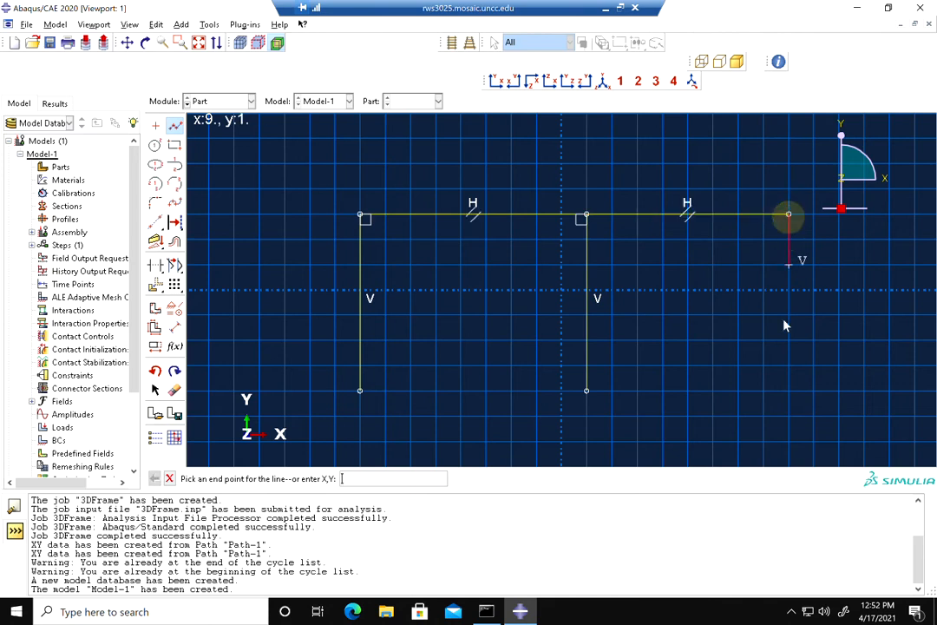
click(788, 391)
middle_click(605, 366)
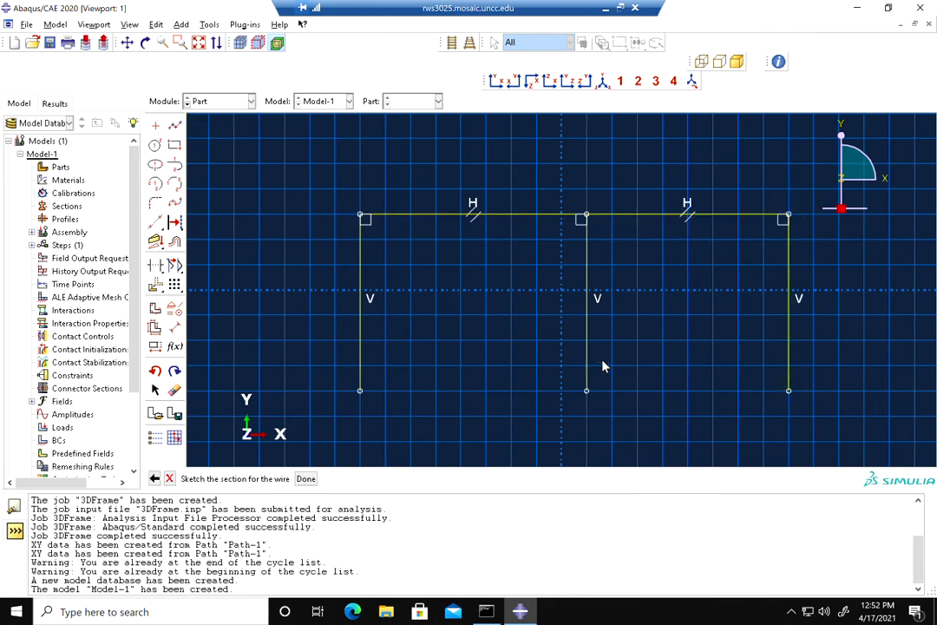
key(Escape)
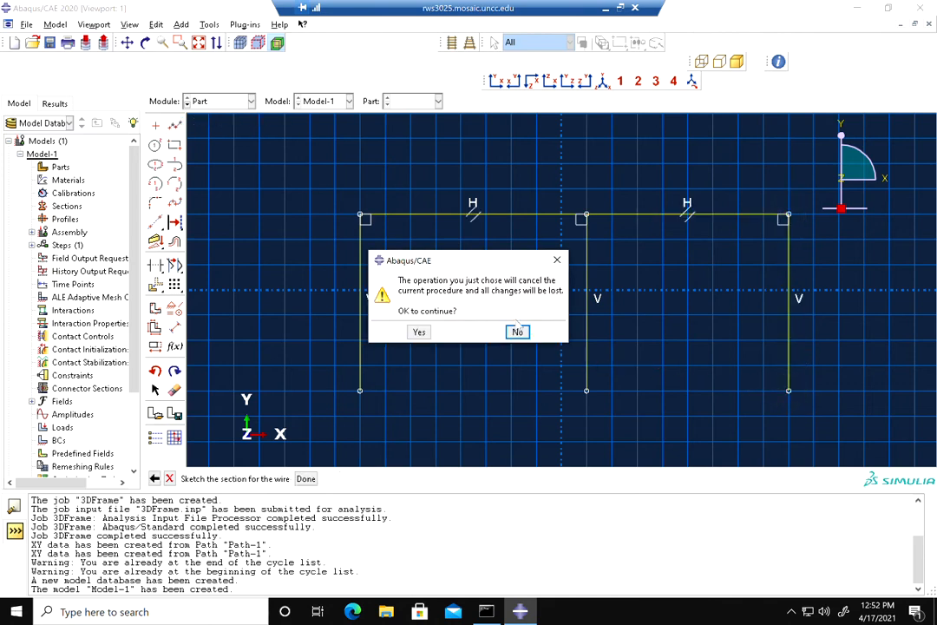
click(517, 331)
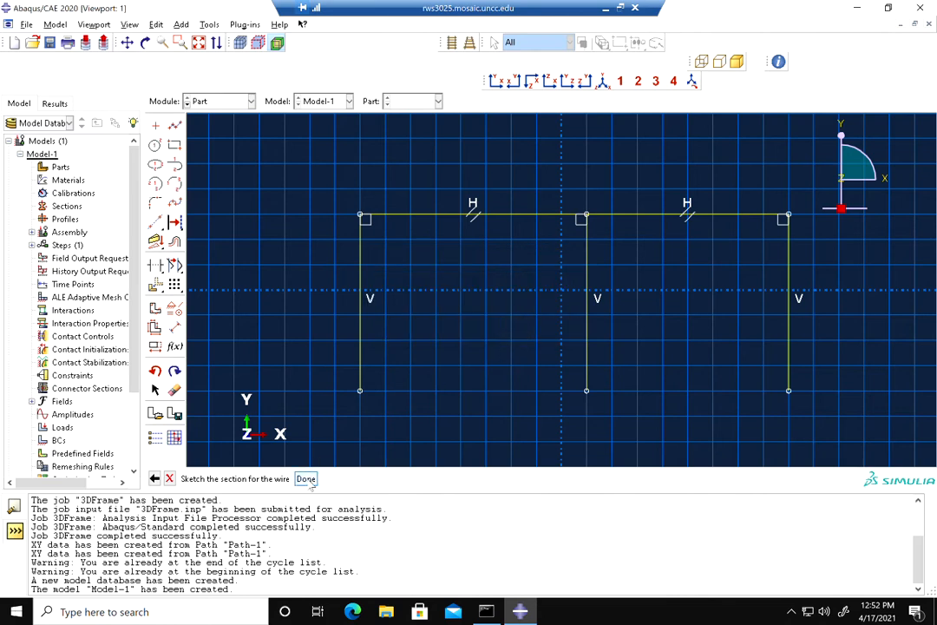
Dimension each of the three columns to a height of 5
click(174, 326)
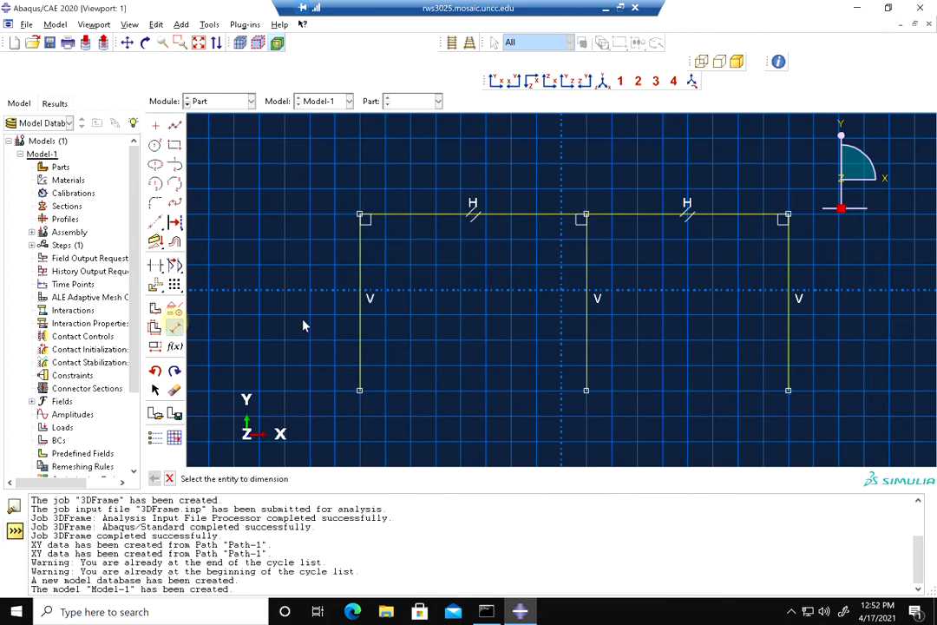
click(360, 316)
click(279, 310)
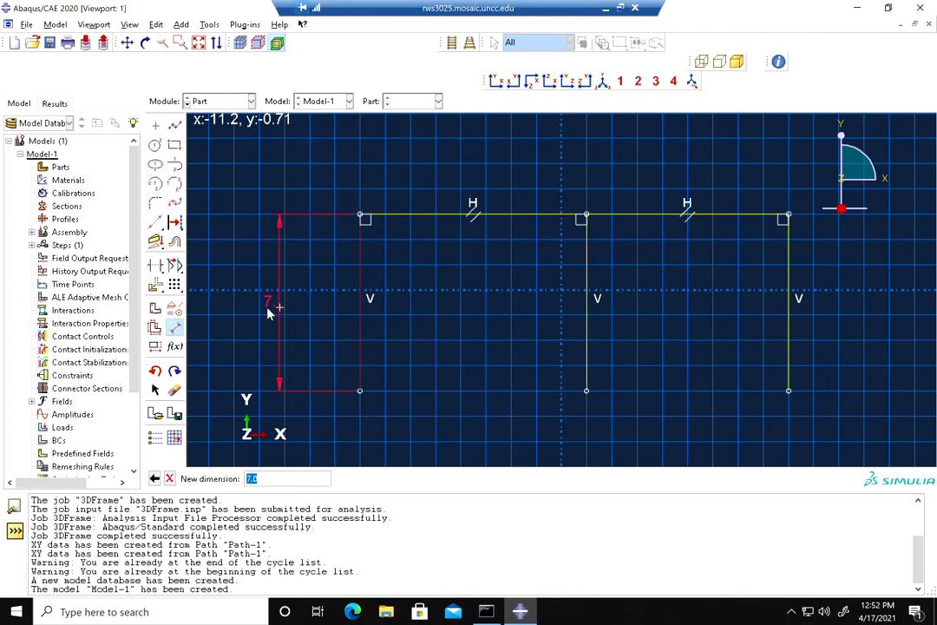
text(6)
key(Return)
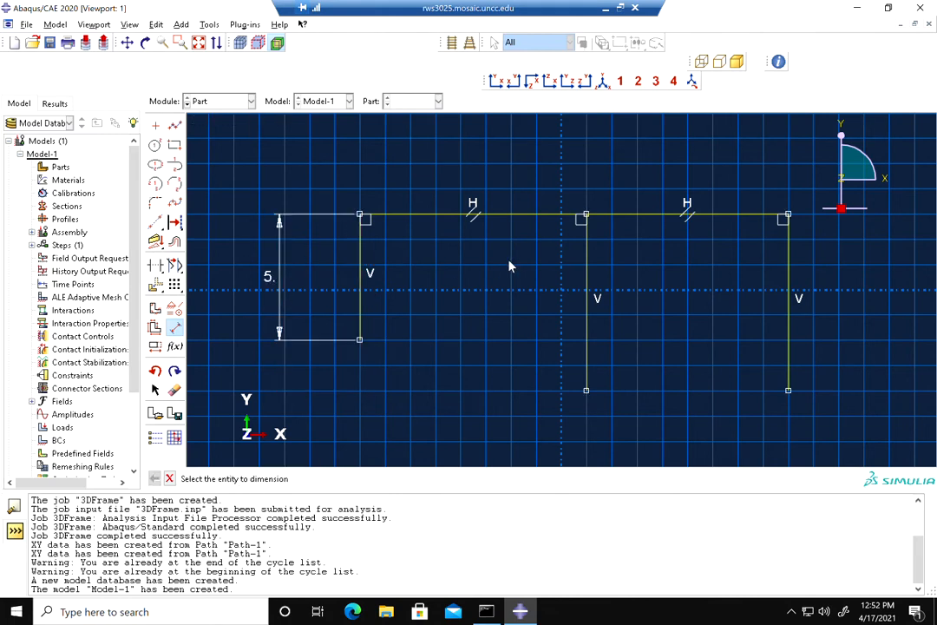
click(587, 297)
click(530, 299)
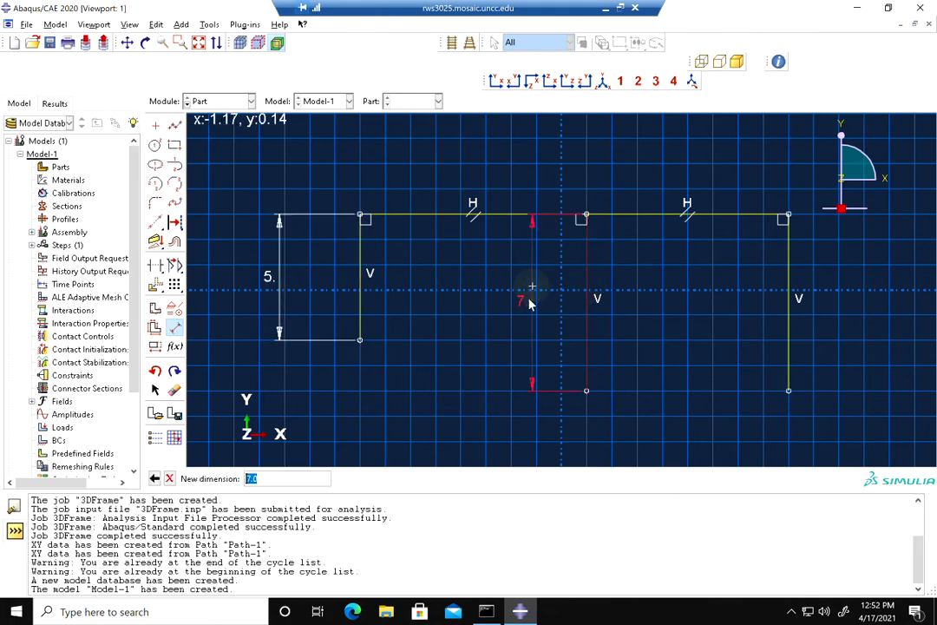
text(5)
key(Return)
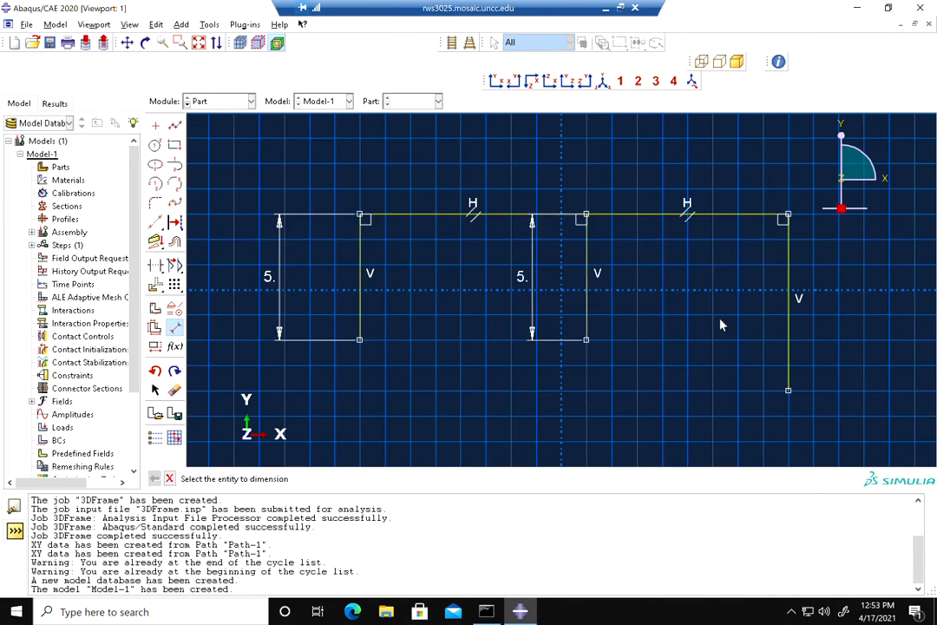
click(787, 312)
click(730, 310)
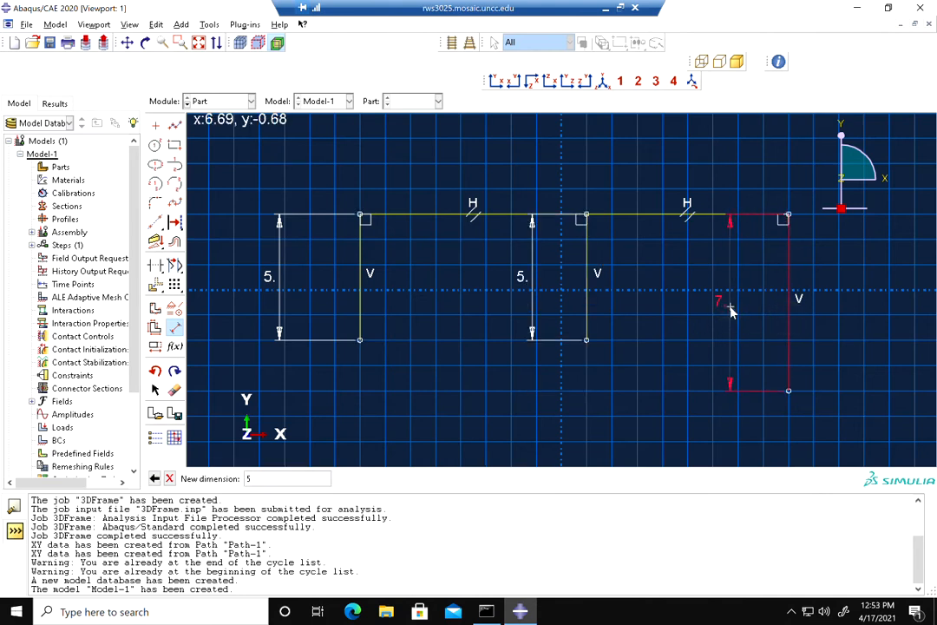
key(Return)
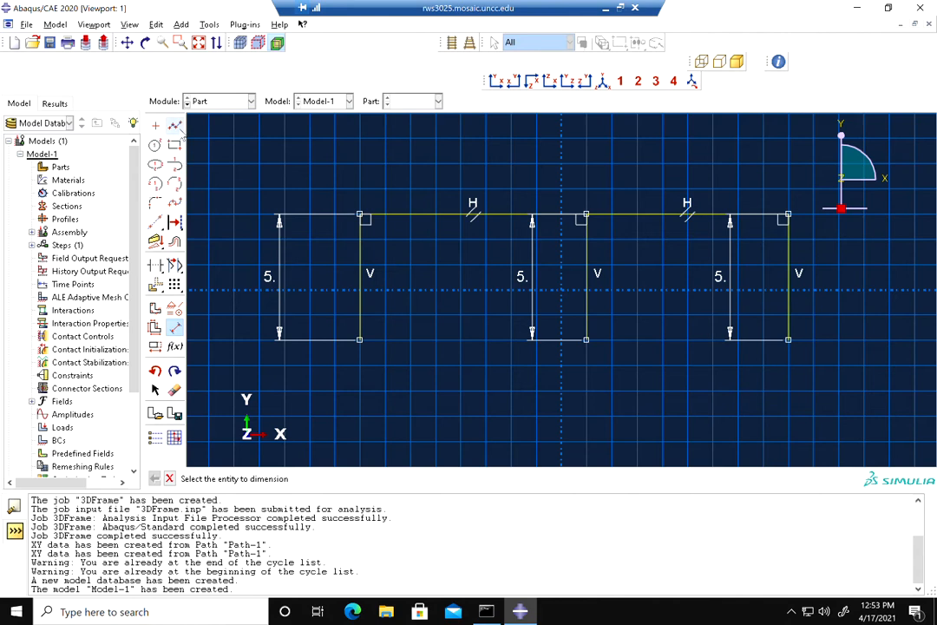
Dimension both horizontal beams to a length of 10
click(174, 328)
click(175, 328)
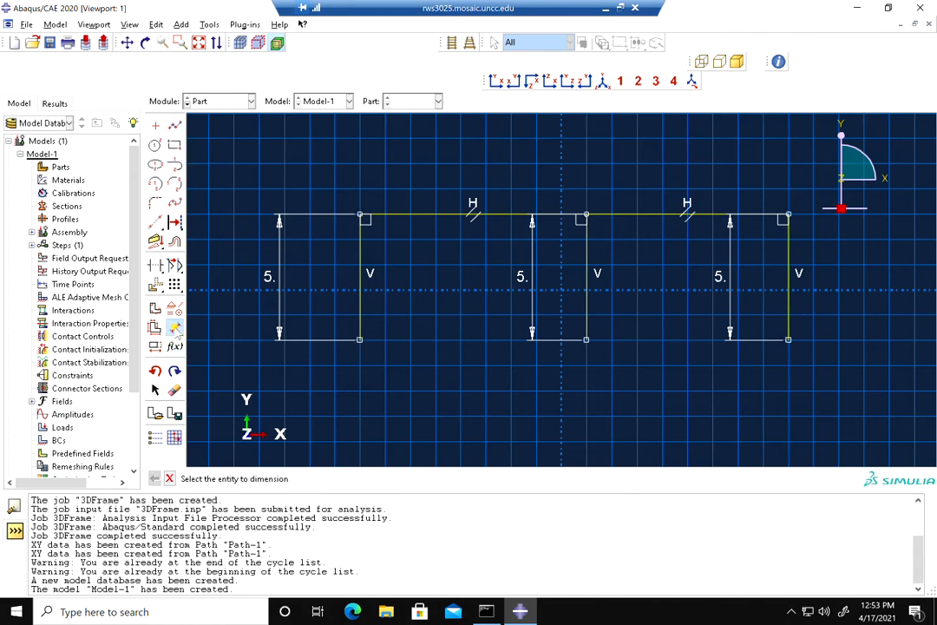
click(407, 215)
click(403, 157)
text(10)
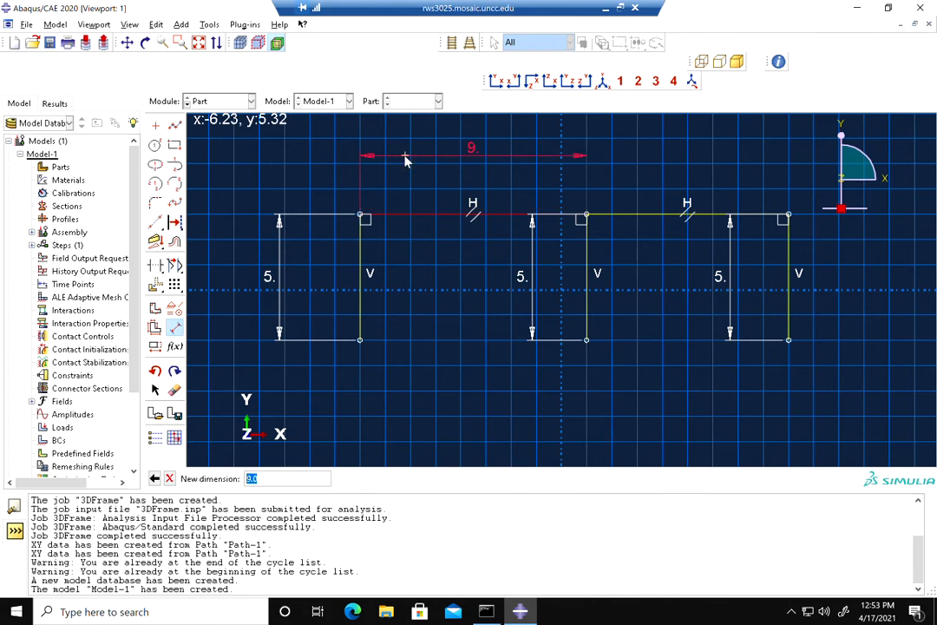
key(Return)
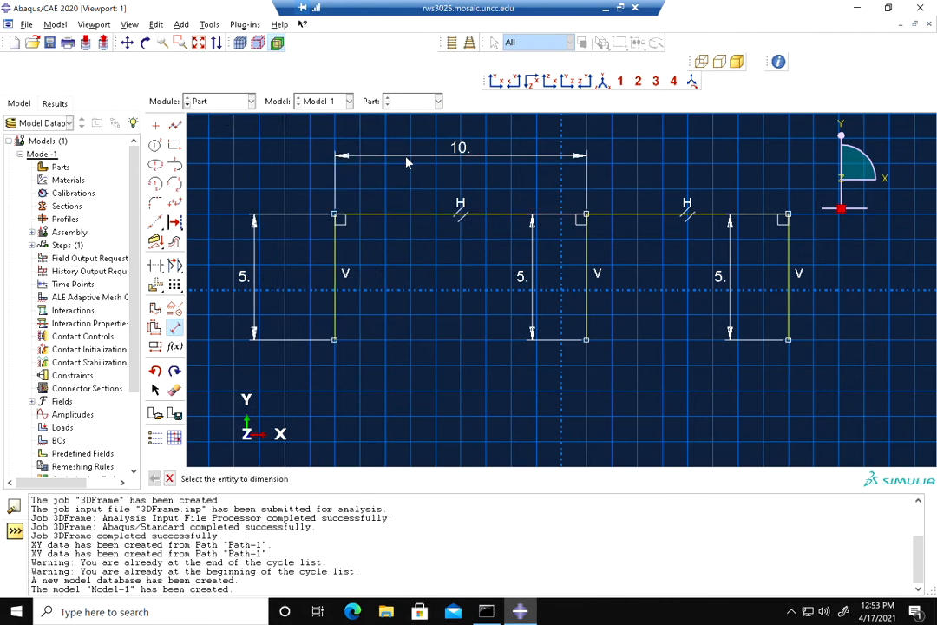
click(665, 214)
click(661, 156)
text(10)
key(Return)
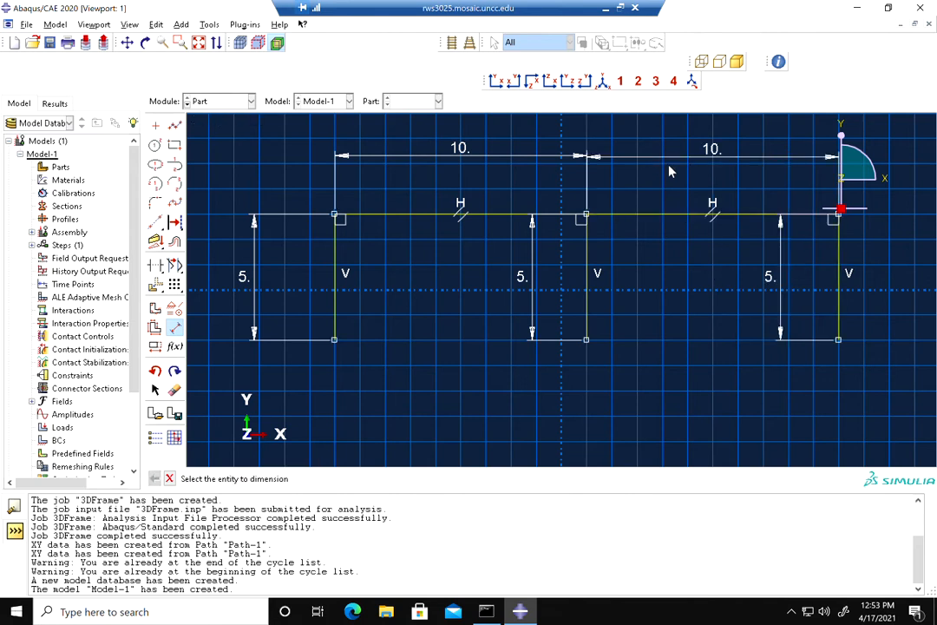
click(170, 478)
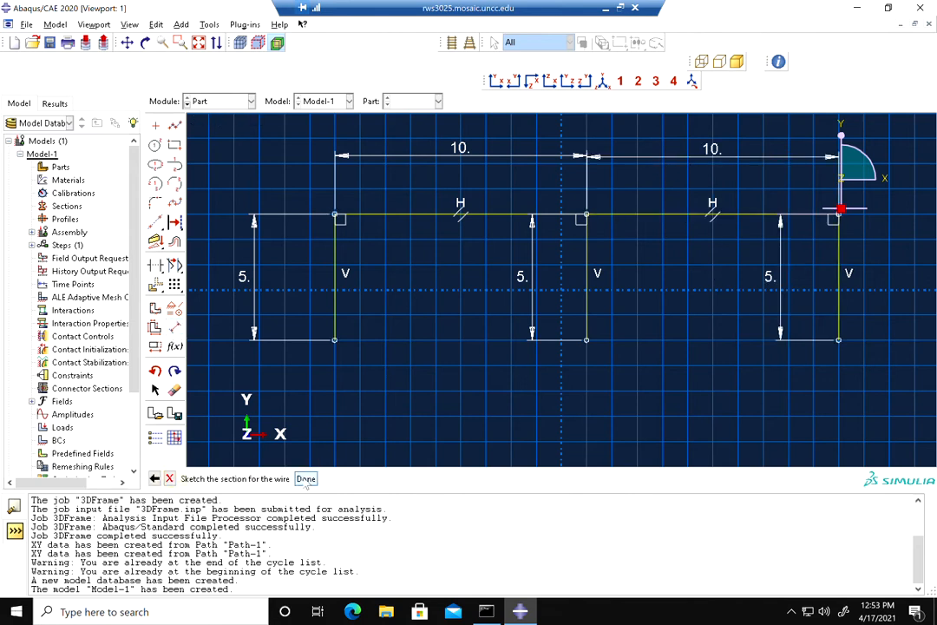
Finish the wire sketch to create the frame part and return to the maximized session
click(306, 478)
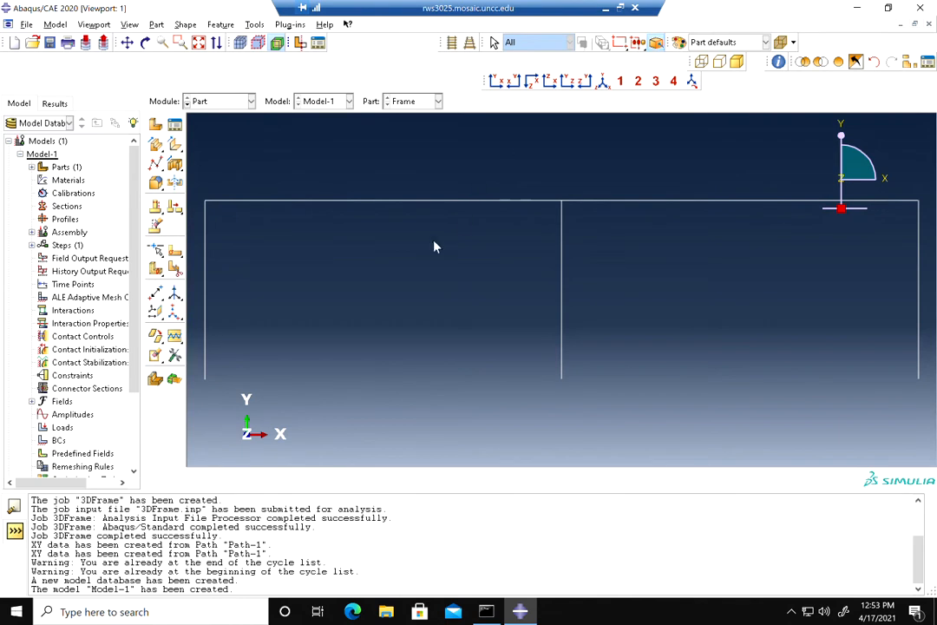
double_click(526, 9)
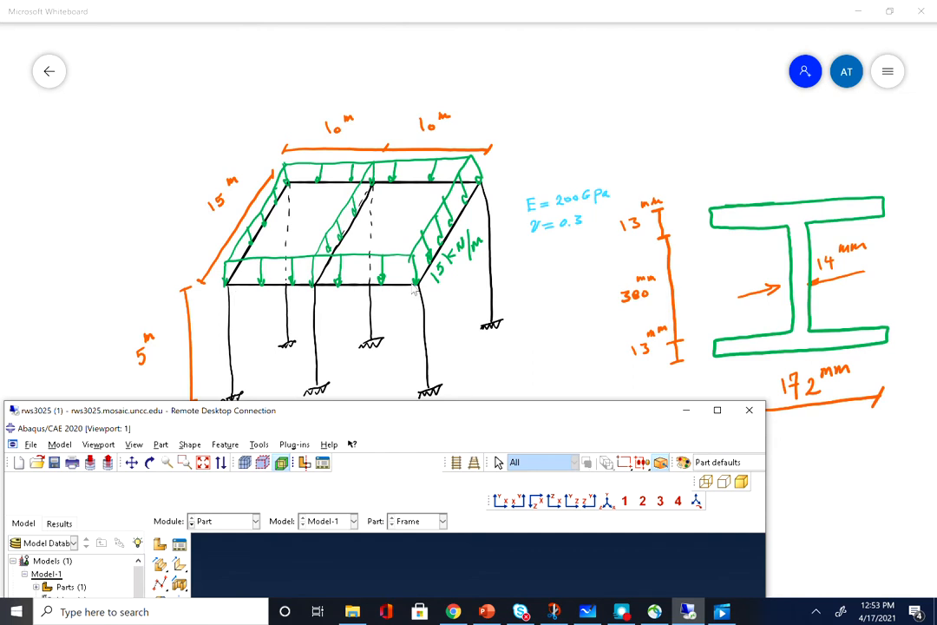
click(718, 411)
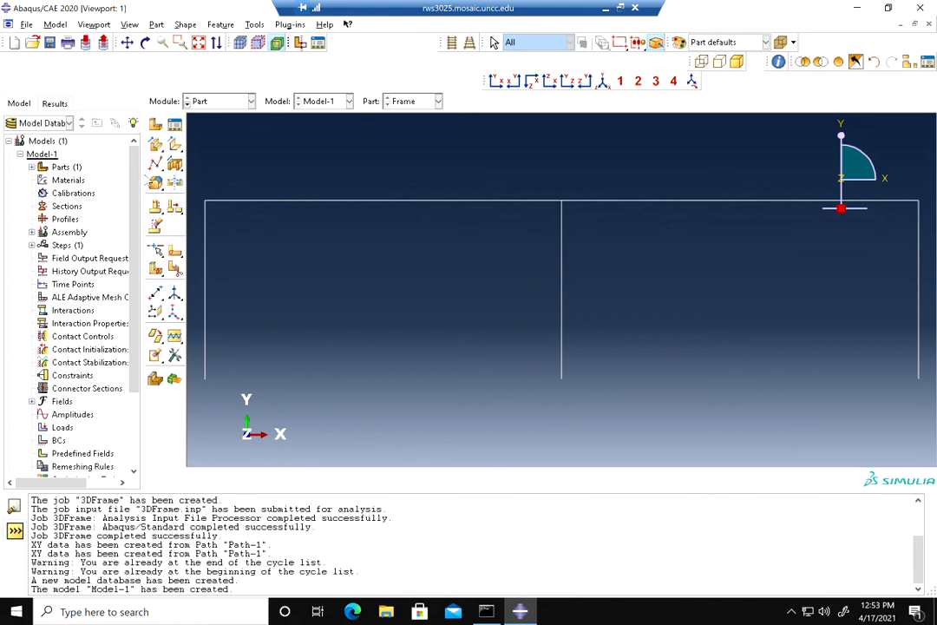
Create a datum point offset 0.0,0.0,15 from the base of the left column
drag(154, 169, 328, 177)
drag(156, 293, 158, 294)
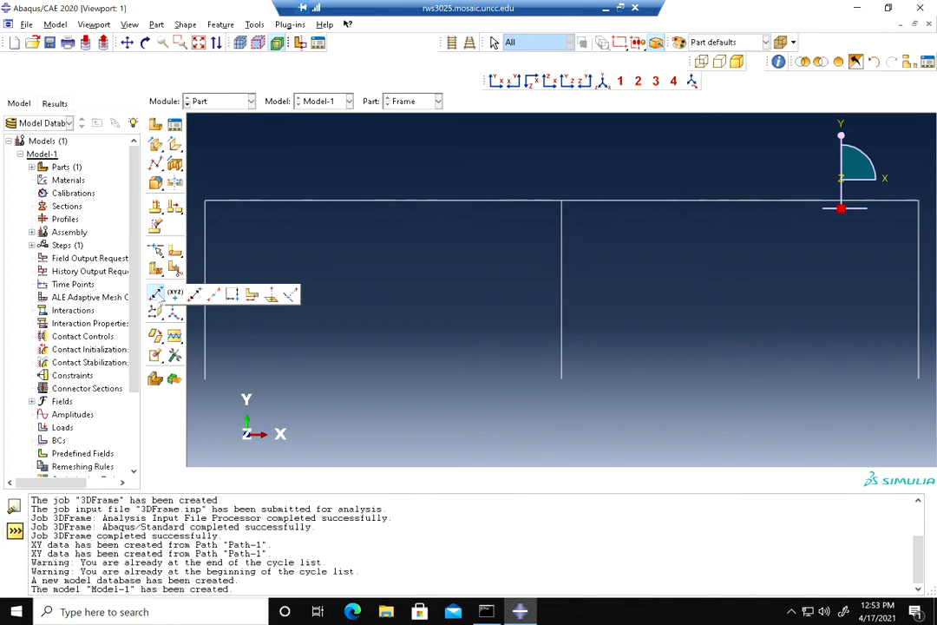
click(197, 296)
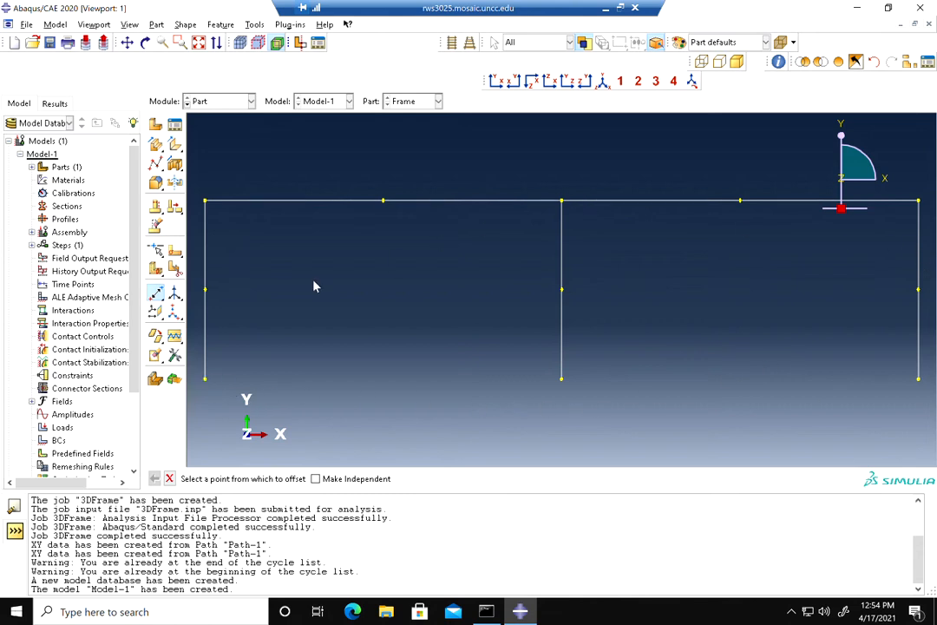
click(206, 381)
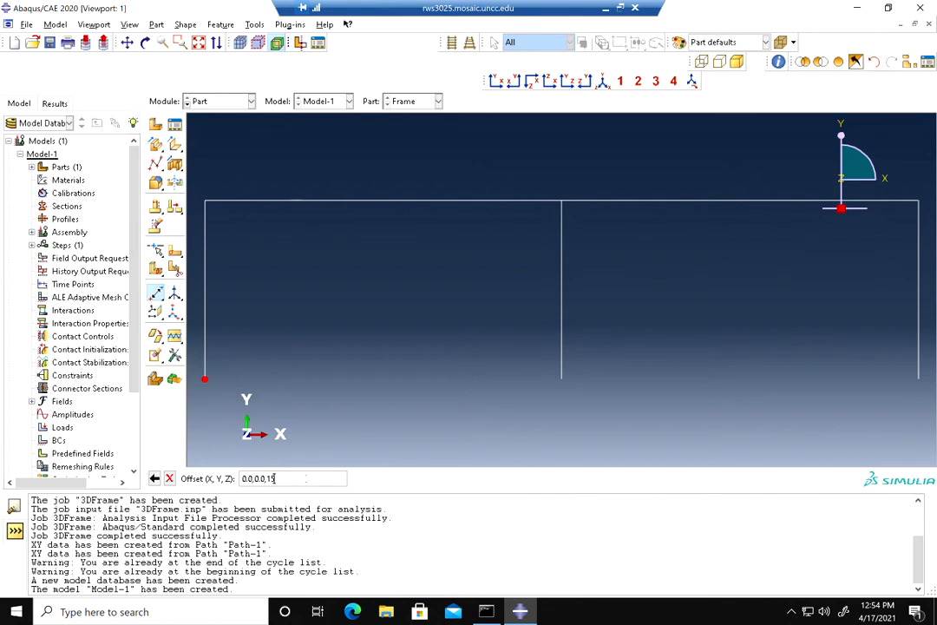
key(Return)
Create datum points offset 0.0,0.0,15 from the bases of the middle and right columns
scroll(545, 171, up, 3)
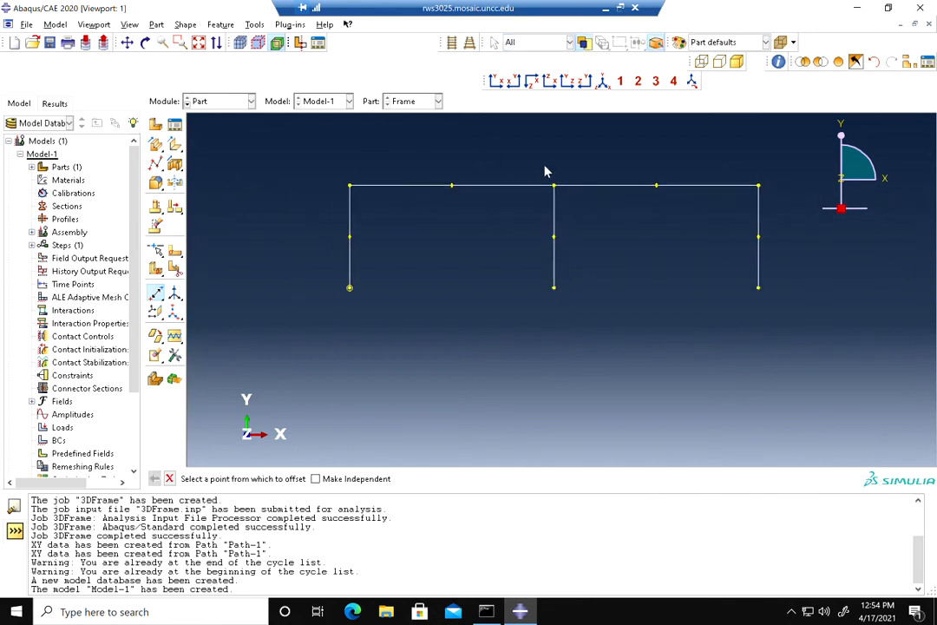
click(145, 42)
drag(661, 249, 542, 281)
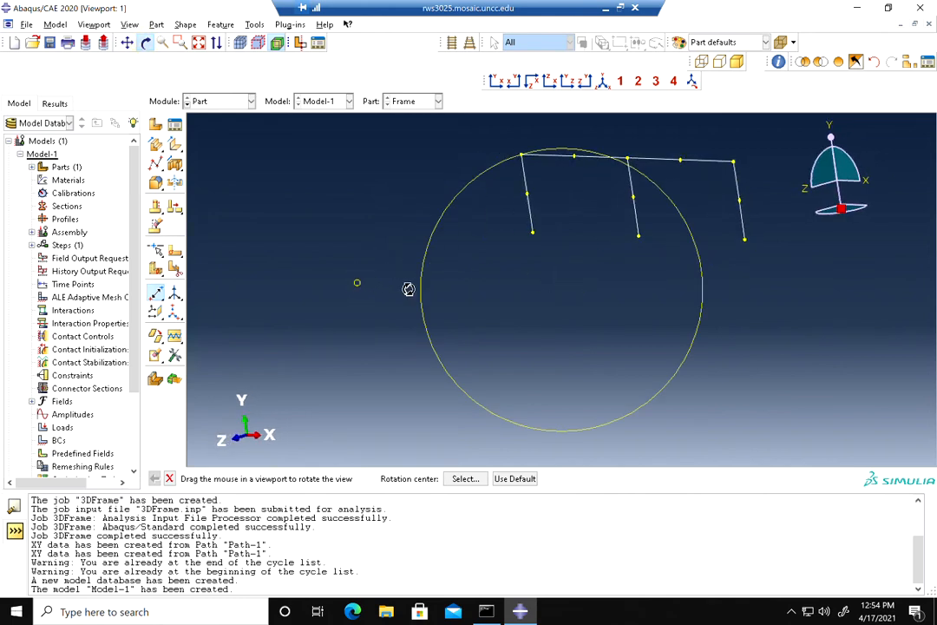
drag(534, 316, 394, 343)
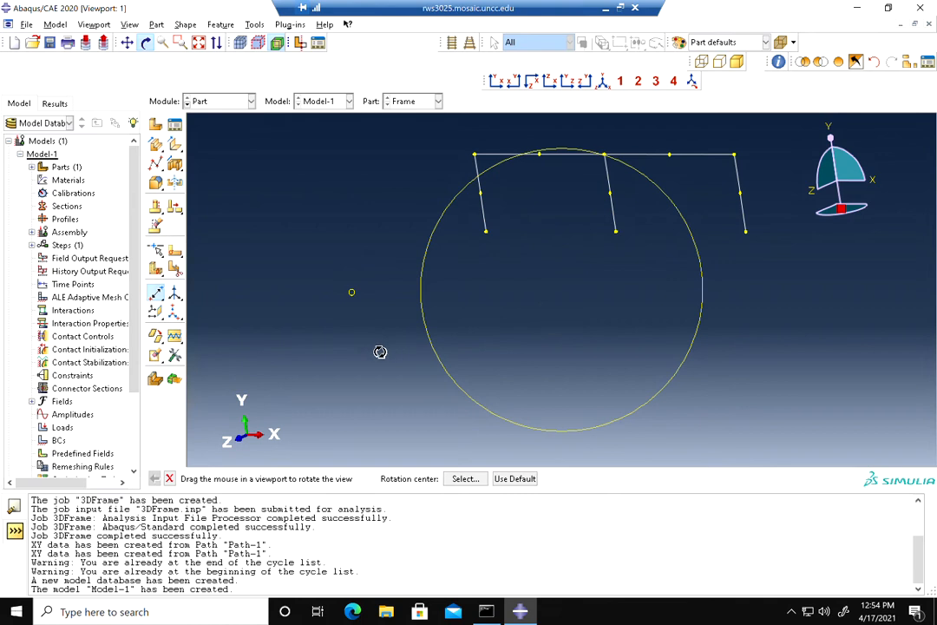
click(170, 479)
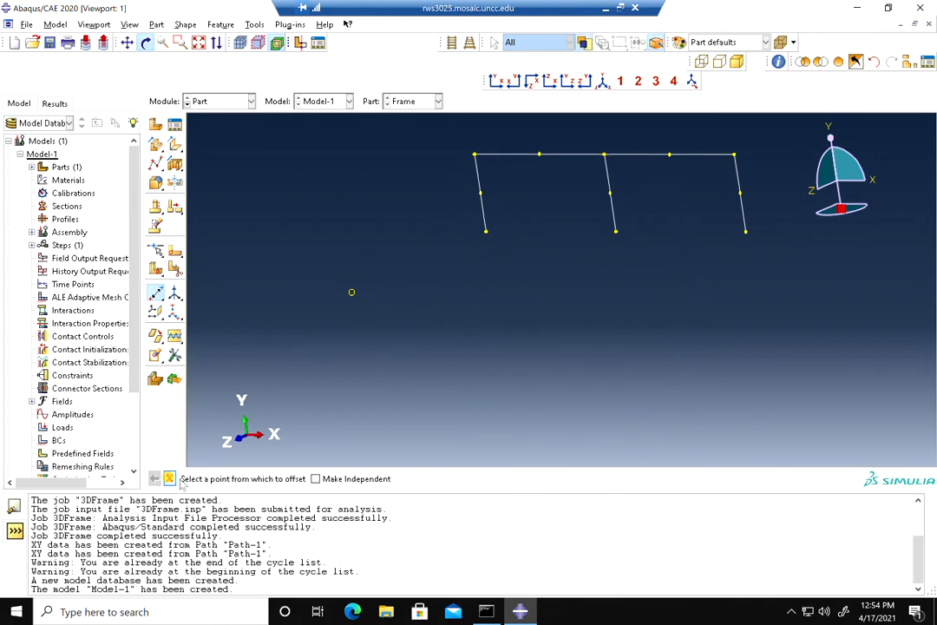
click(616, 231)
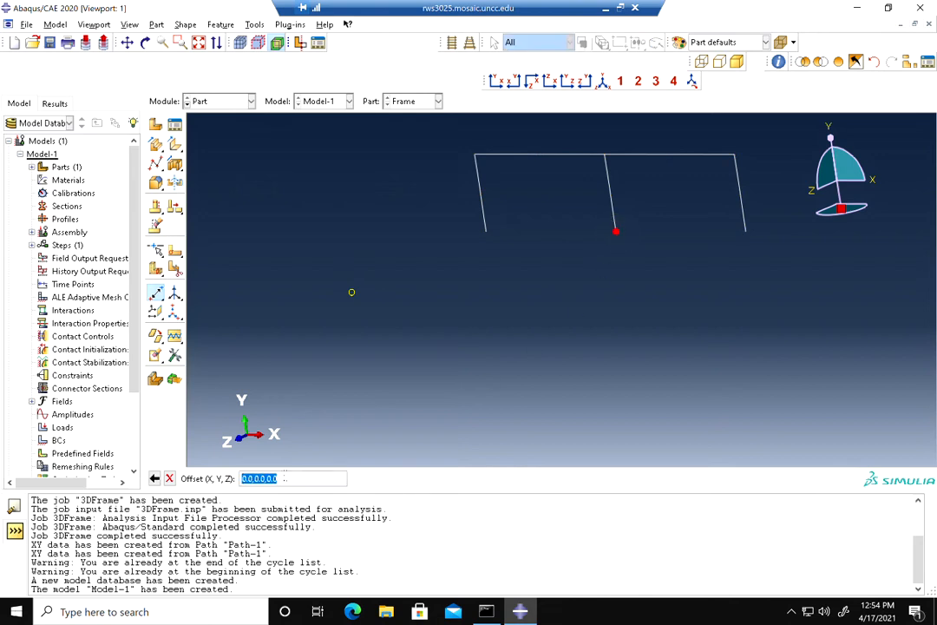
click(287, 479)
key(Return)
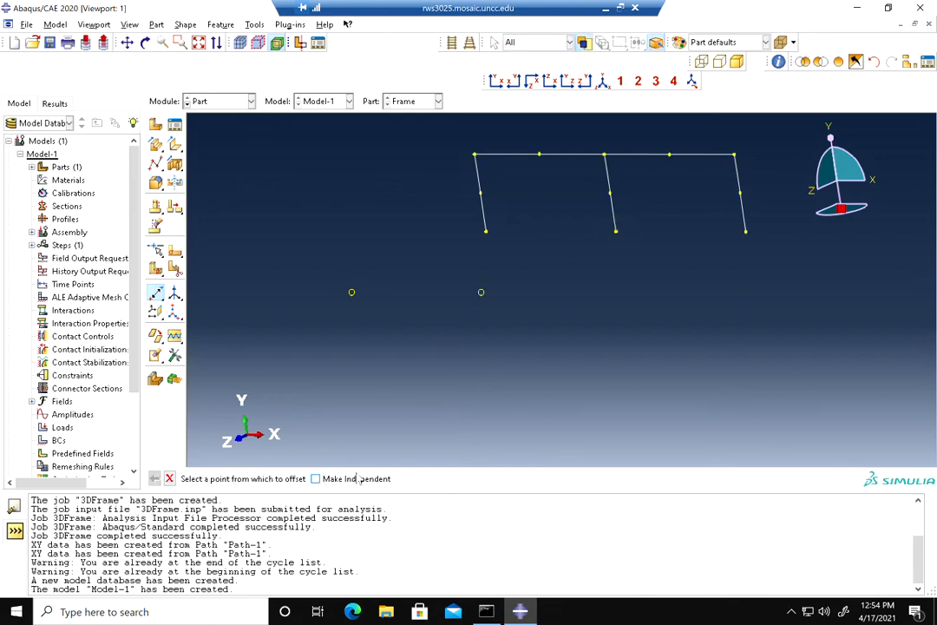
click(746, 233)
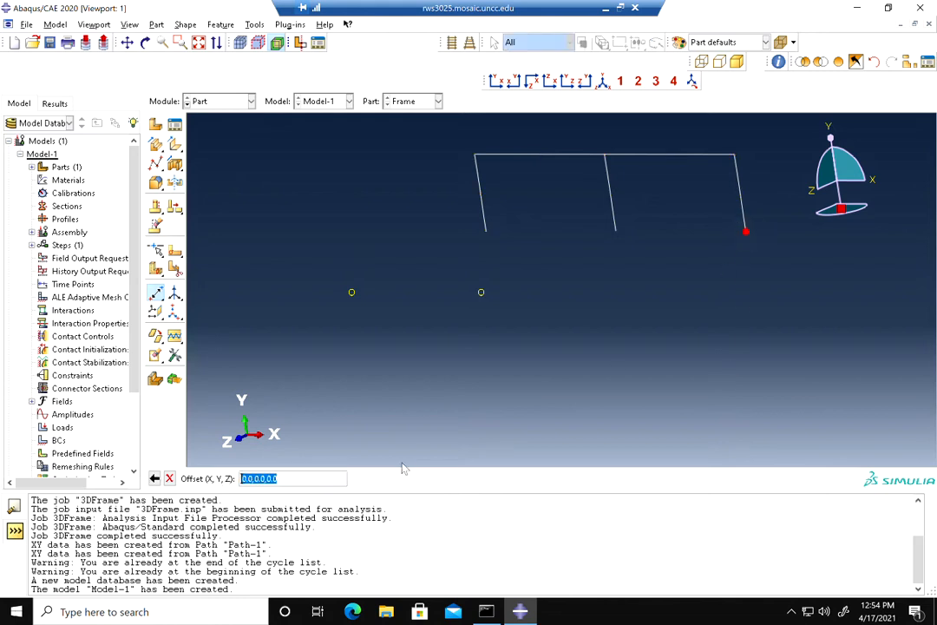
click(320, 478)
key(Return)
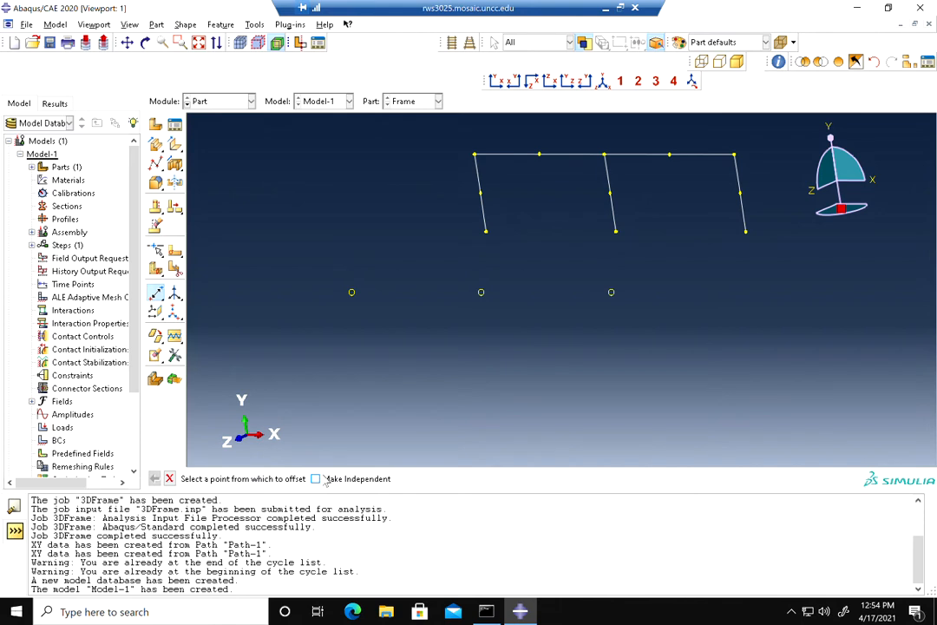
Create datum points offset 0.0,0.0,15 from the top corners of the right, middle and left columns
click(734, 155)
click(294, 479)
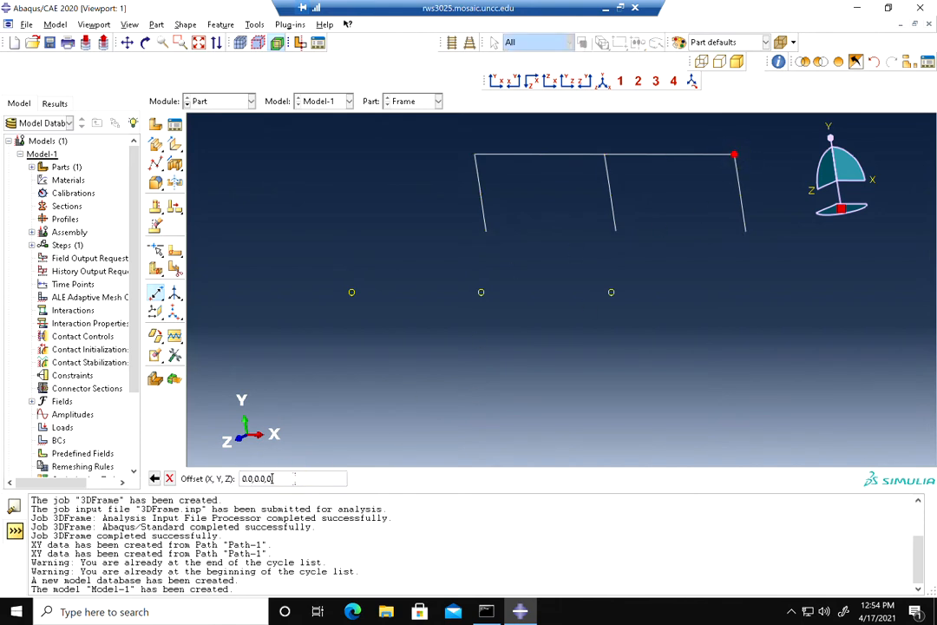
text(15)
key(Return)
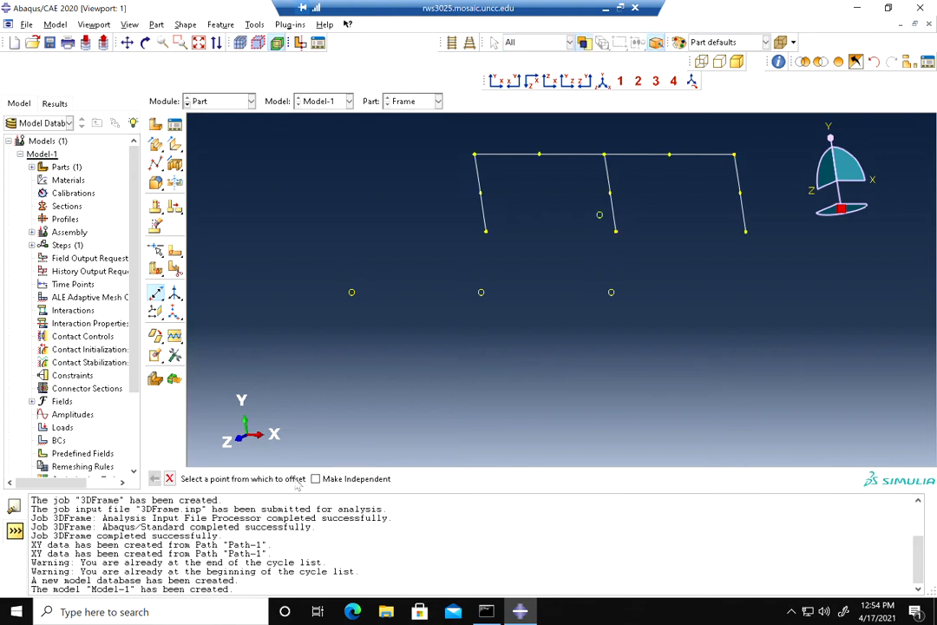
click(605, 156)
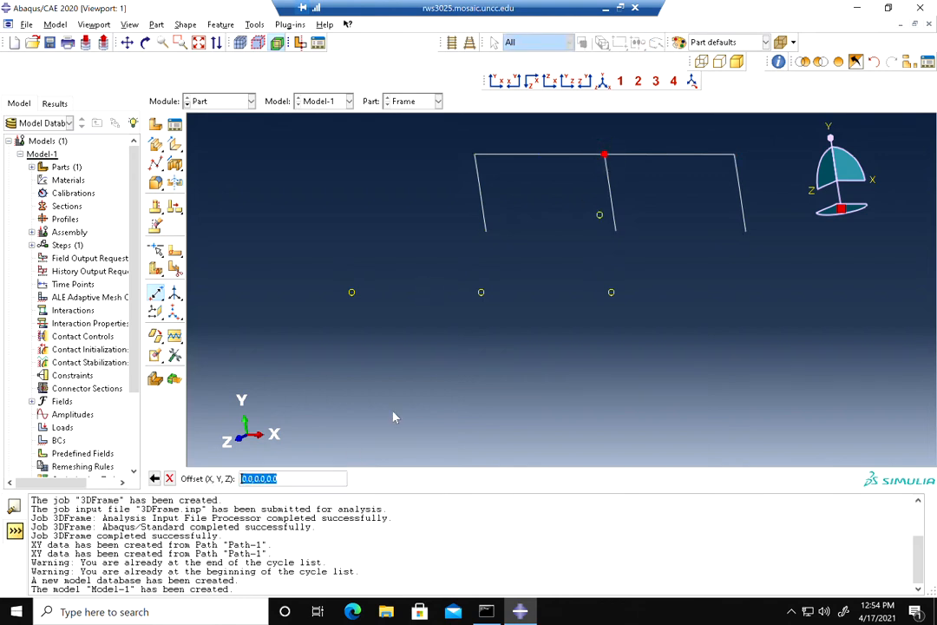
click(287, 479)
text(15)
key(Return)
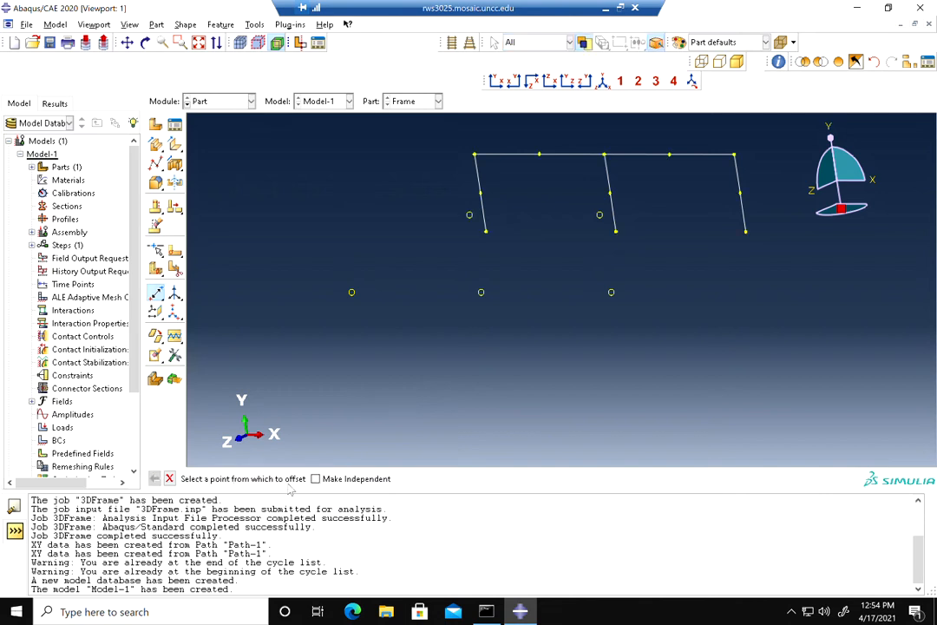
click(474, 155)
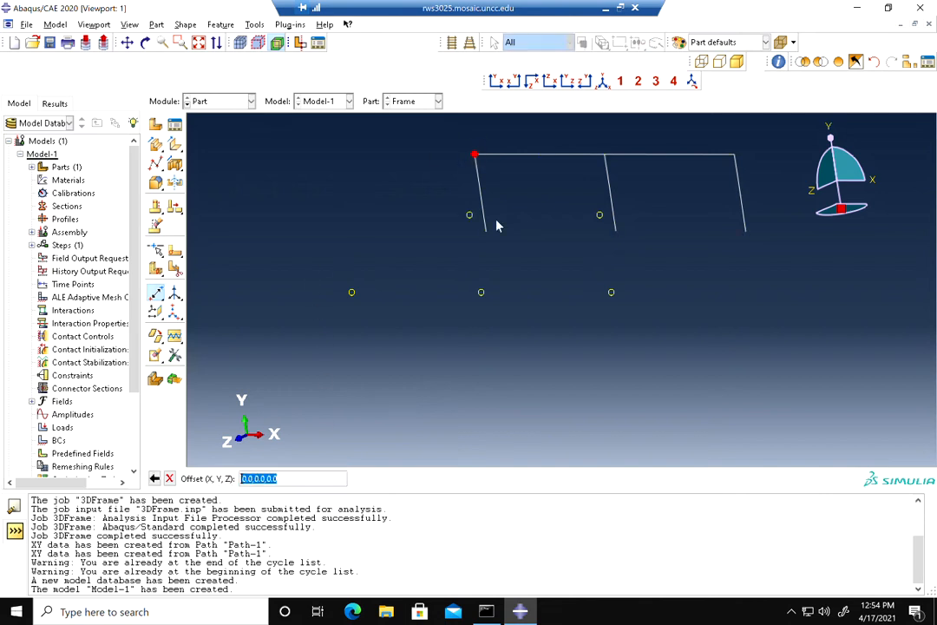
text(15)
key(Return)
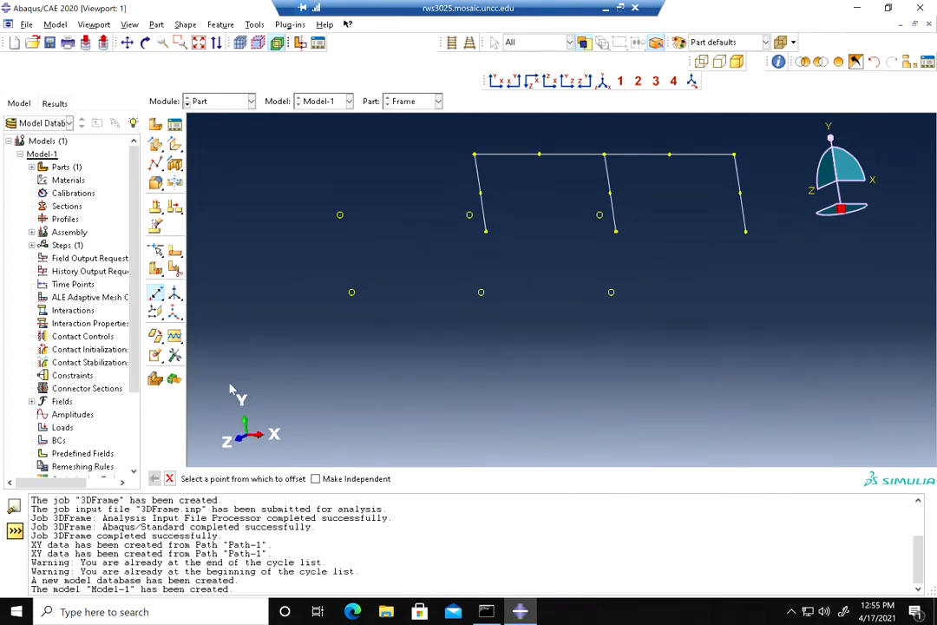
click(170, 478)
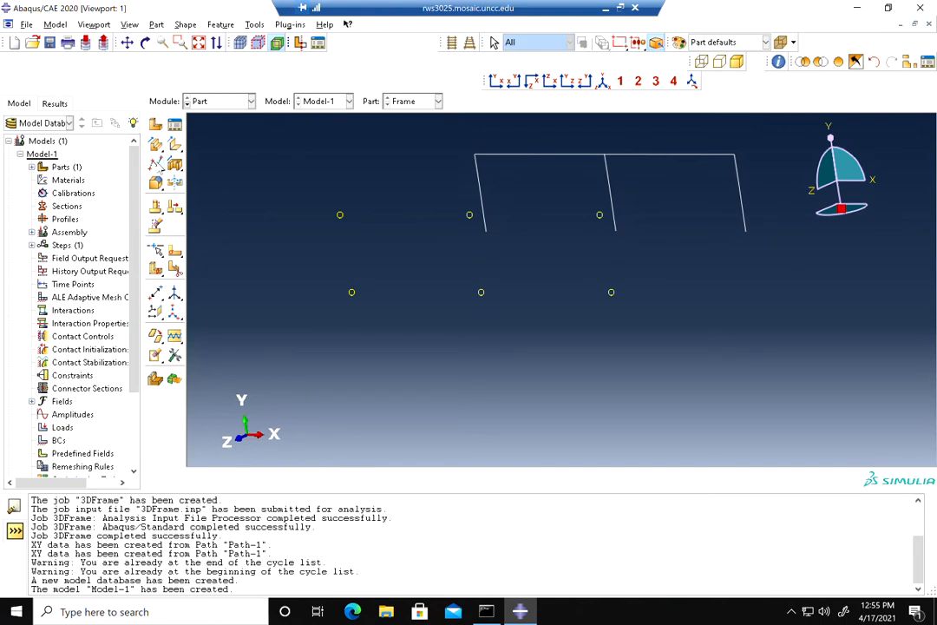
Start a point-to-point wire with disjoint wires and add the offset left column between its two datum points
click(156, 164)
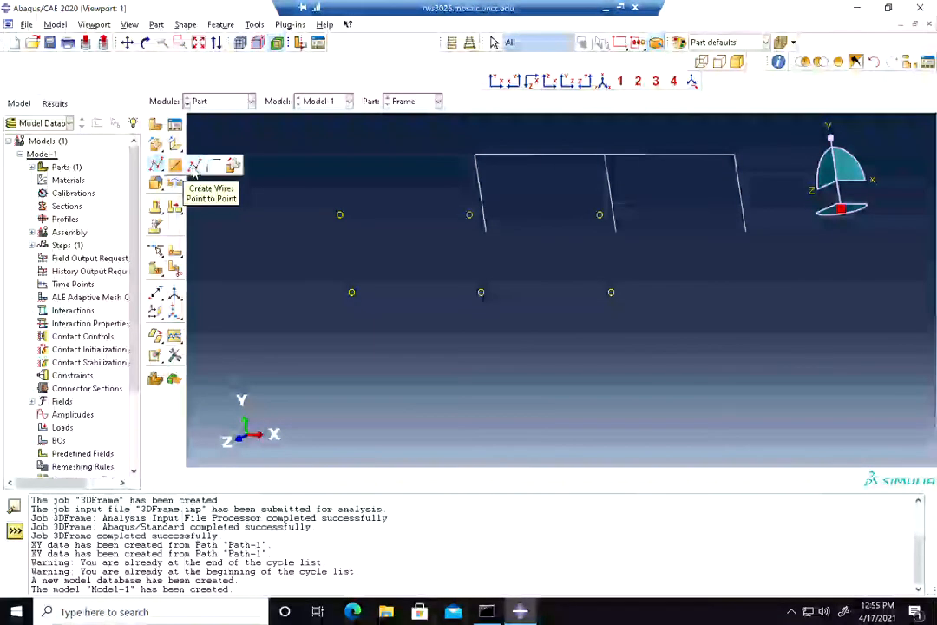
click(195, 167)
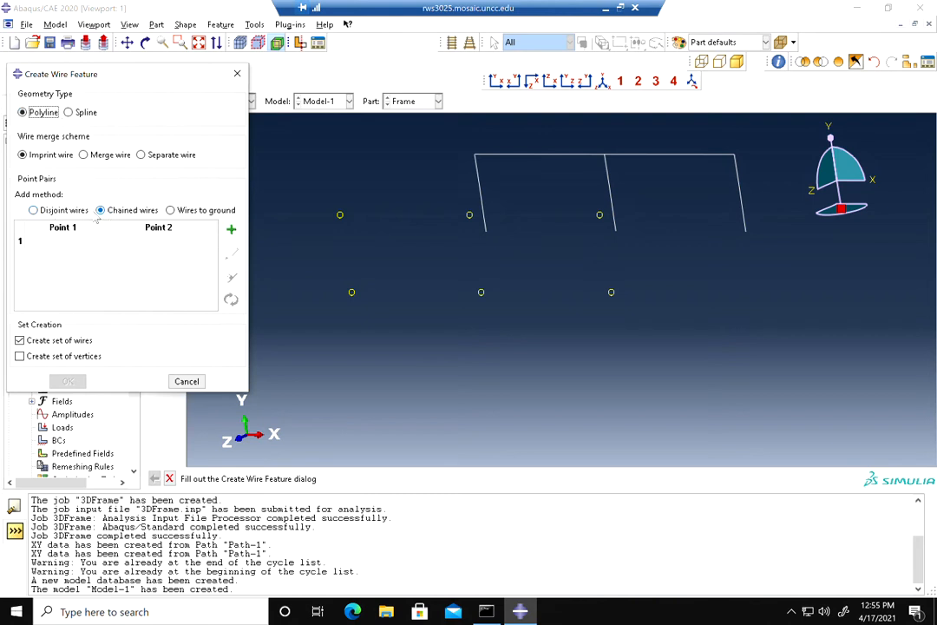
click(57, 213)
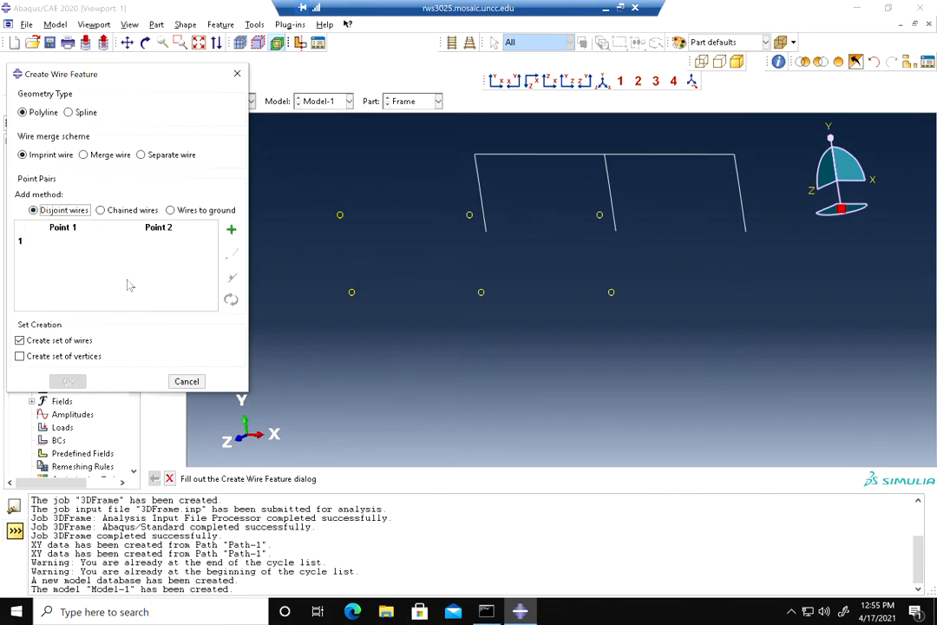
click(231, 230)
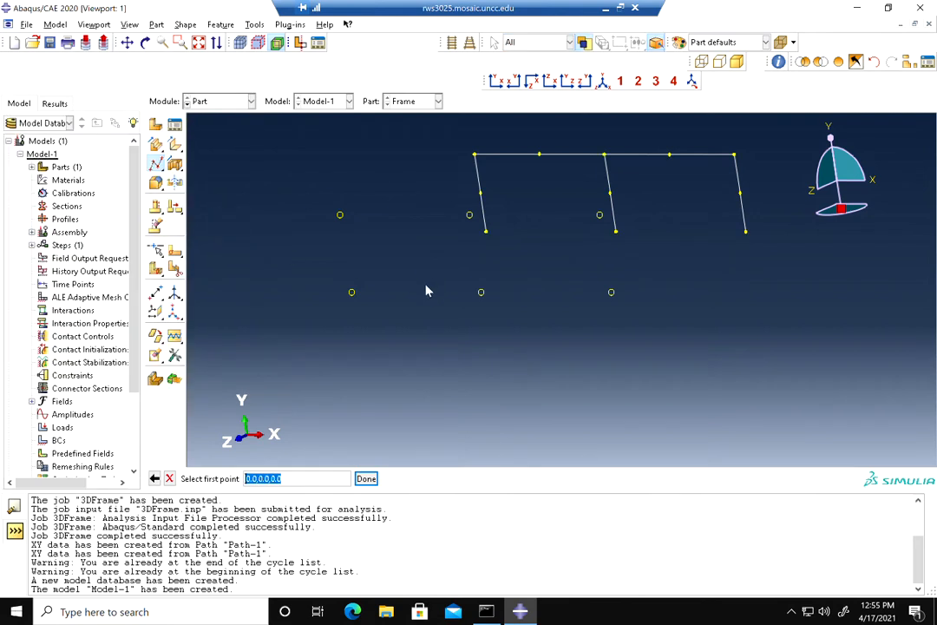
click(351, 293)
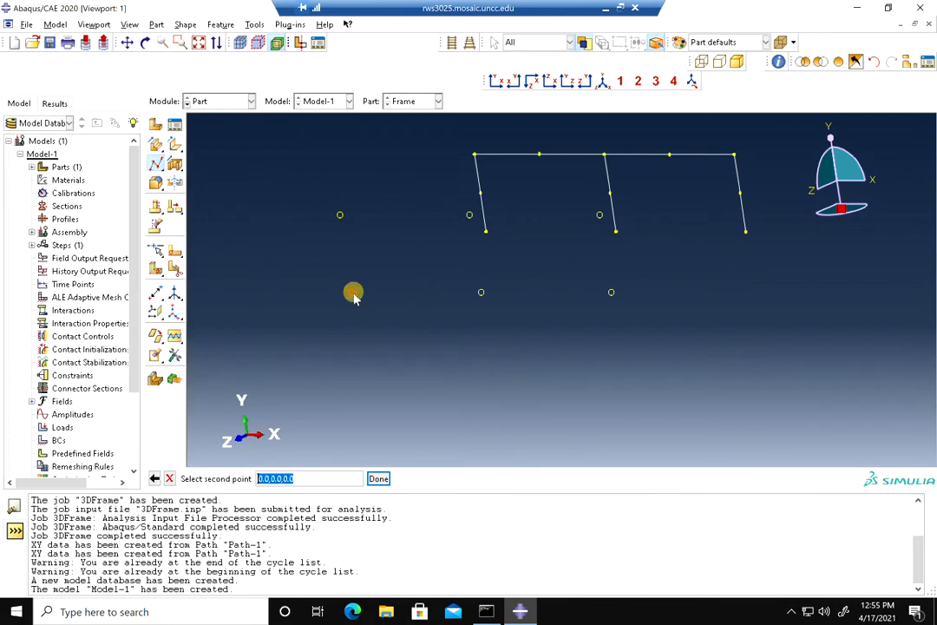
click(340, 216)
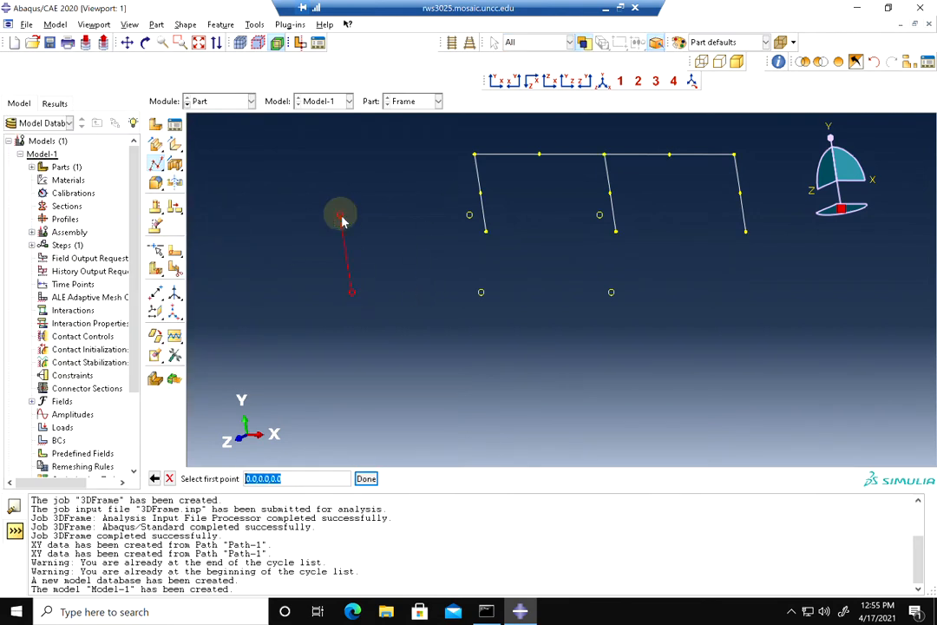
click(367, 479)
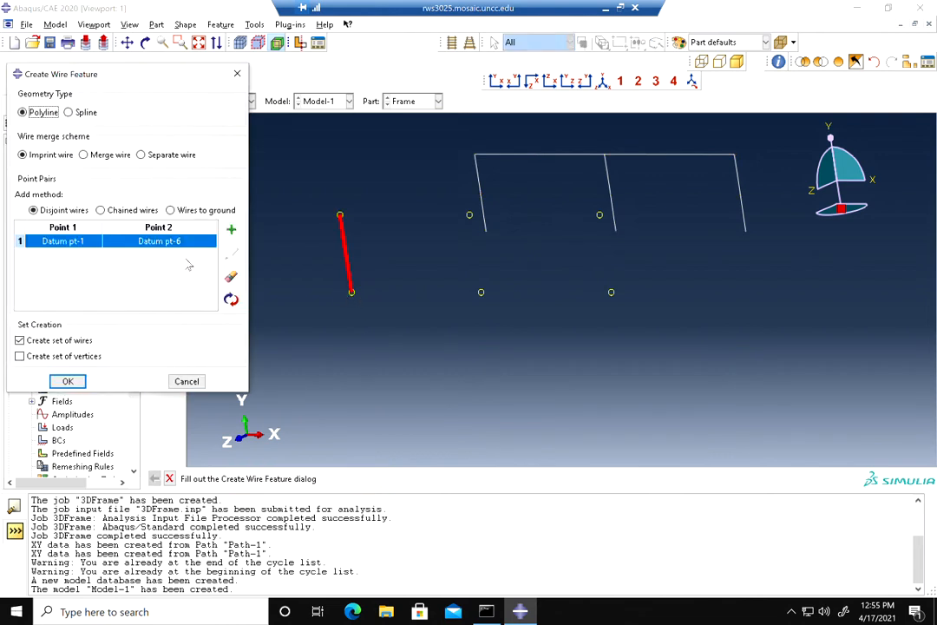
Add wires for the offset frame's two beams and its middle and right columns between the datum points
click(230, 229)
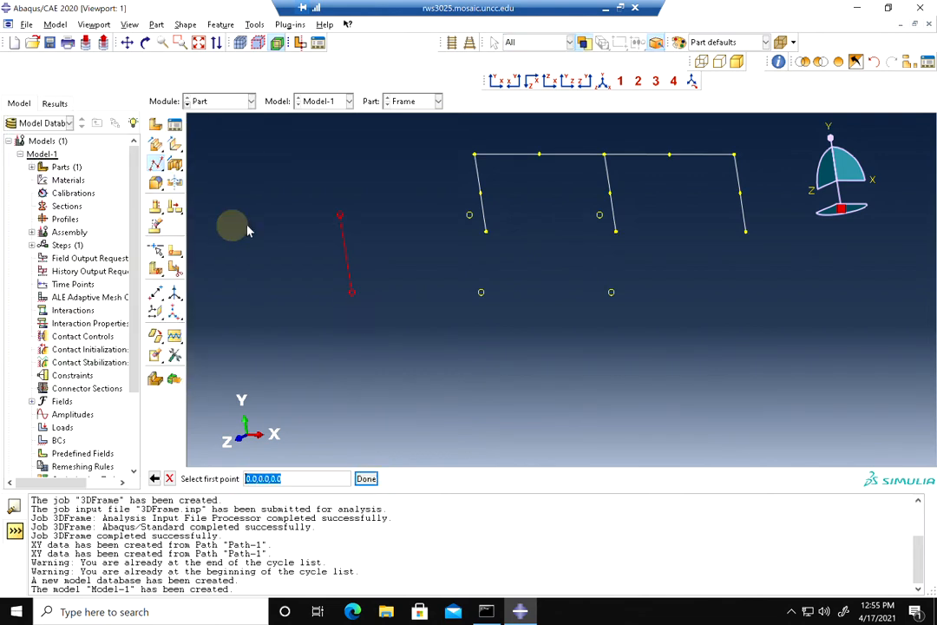
click(340, 215)
click(469, 216)
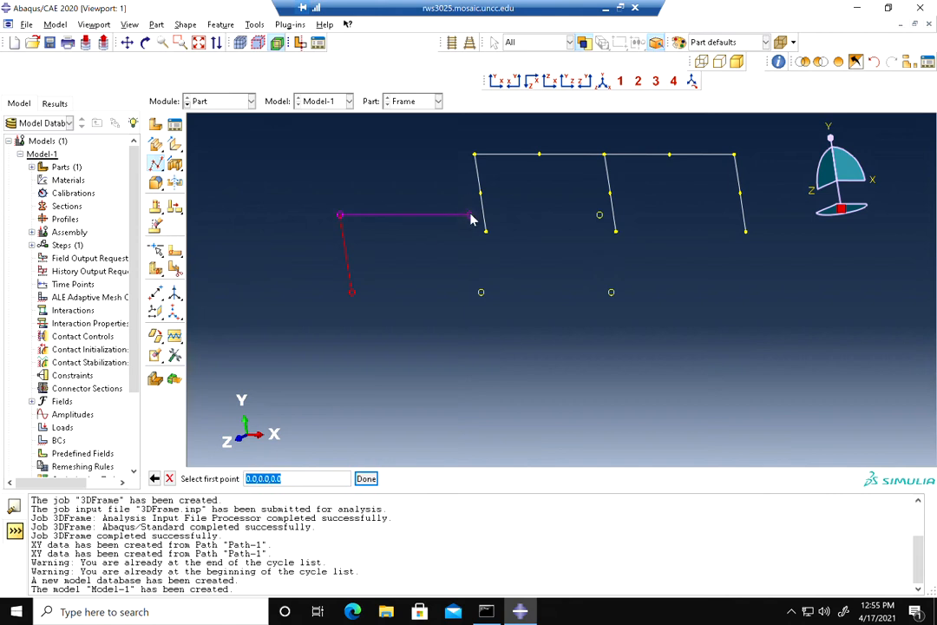
click(470, 216)
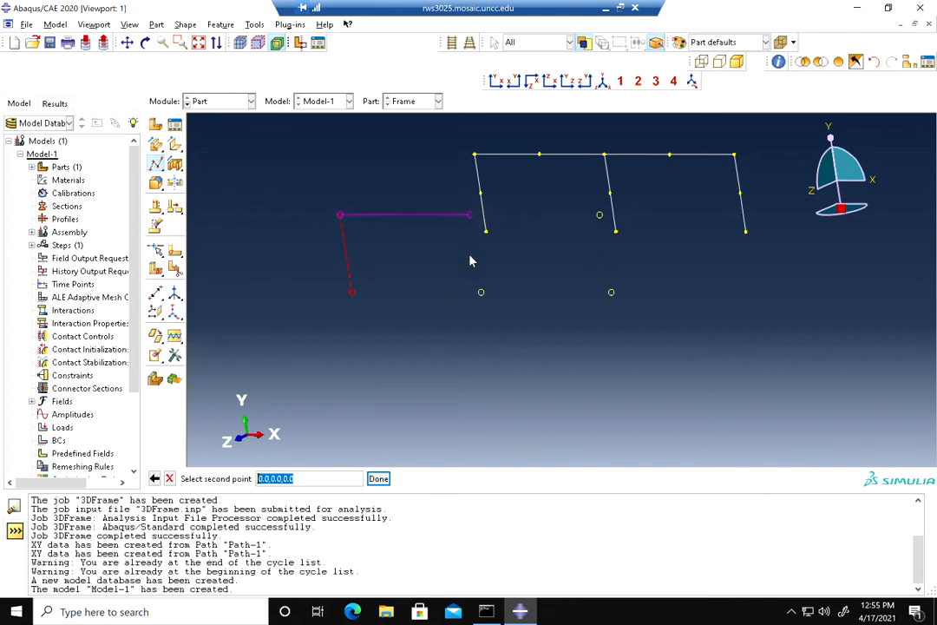
click(480, 291)
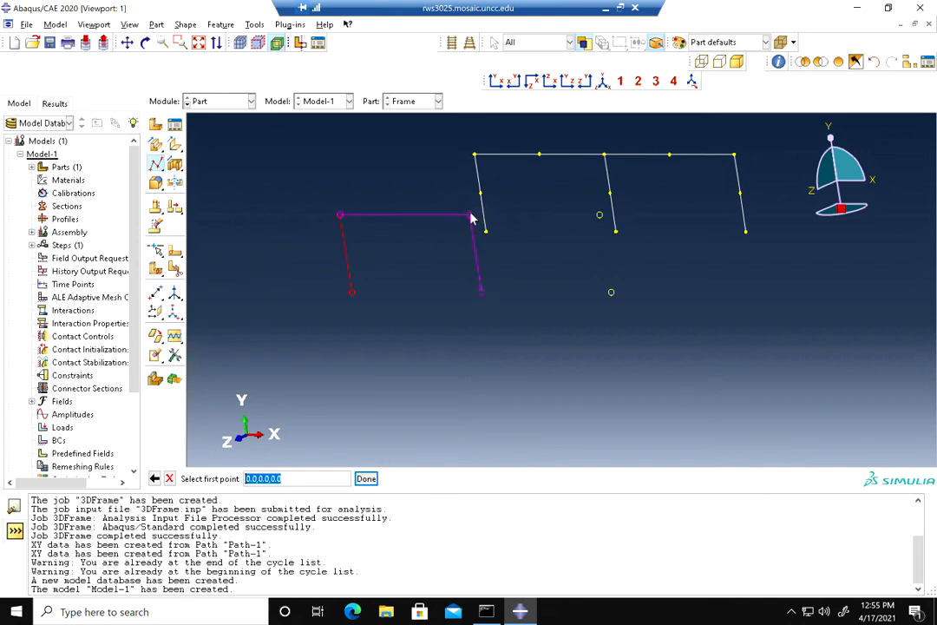
click(470, 215)
click(600, 215)
click(600, 215)
click(610, 293)
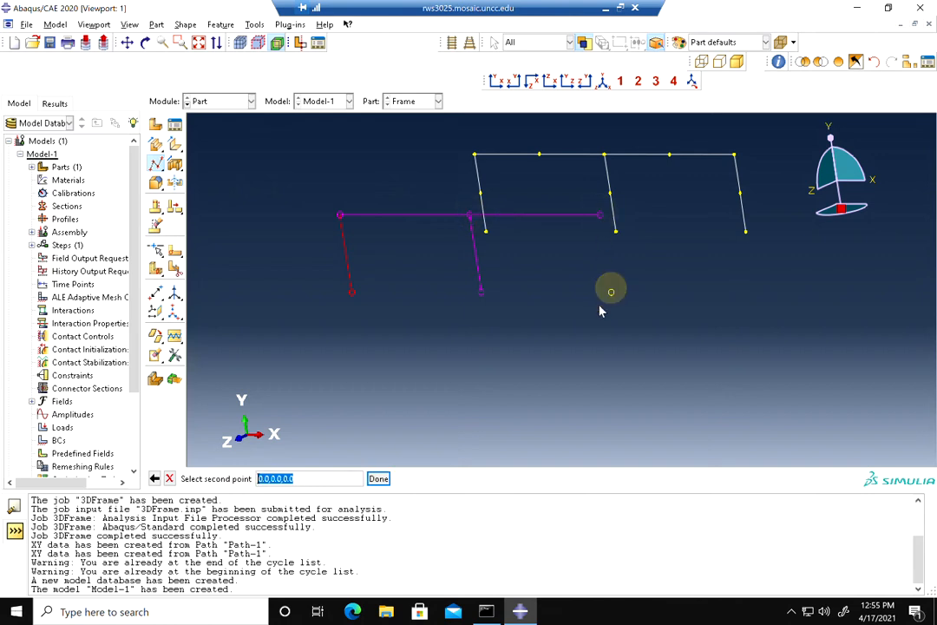
click(611, 293)
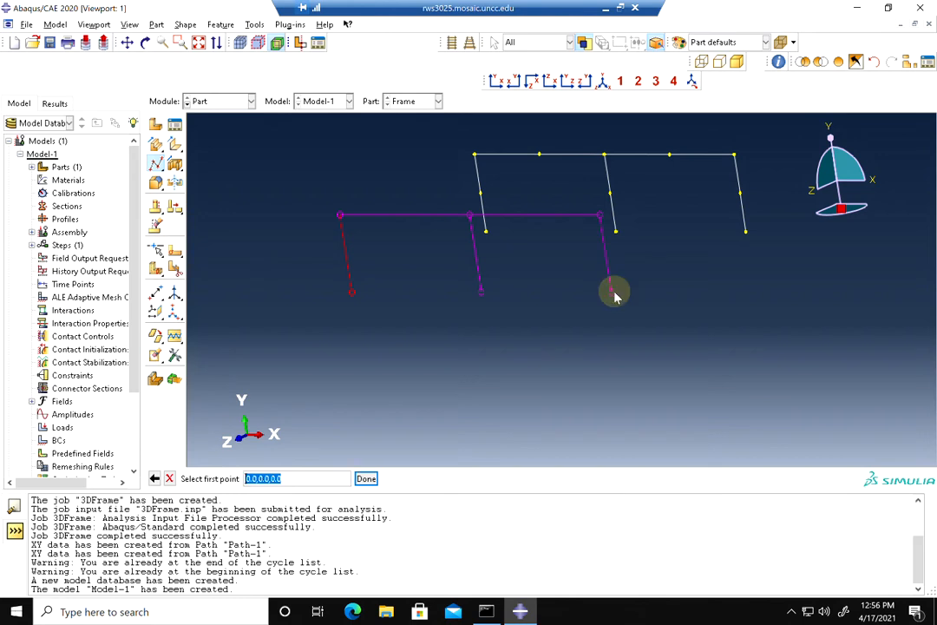
Add three longitudinal wires joining each original column top to its offset datum point, and create the wire feature
click(475, 155)
click(340, 217)
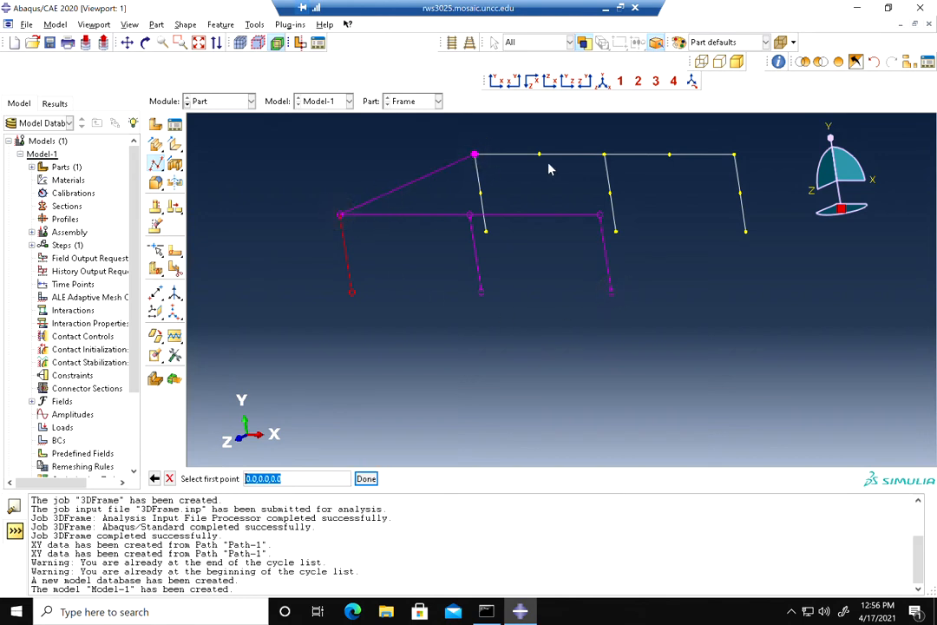
click(605, 156)
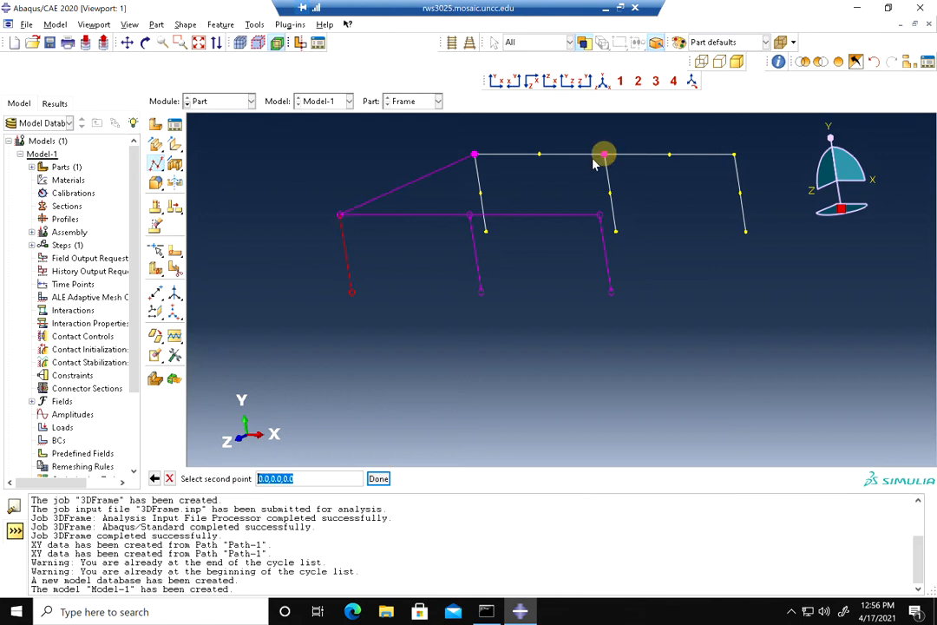
click(469, 216)
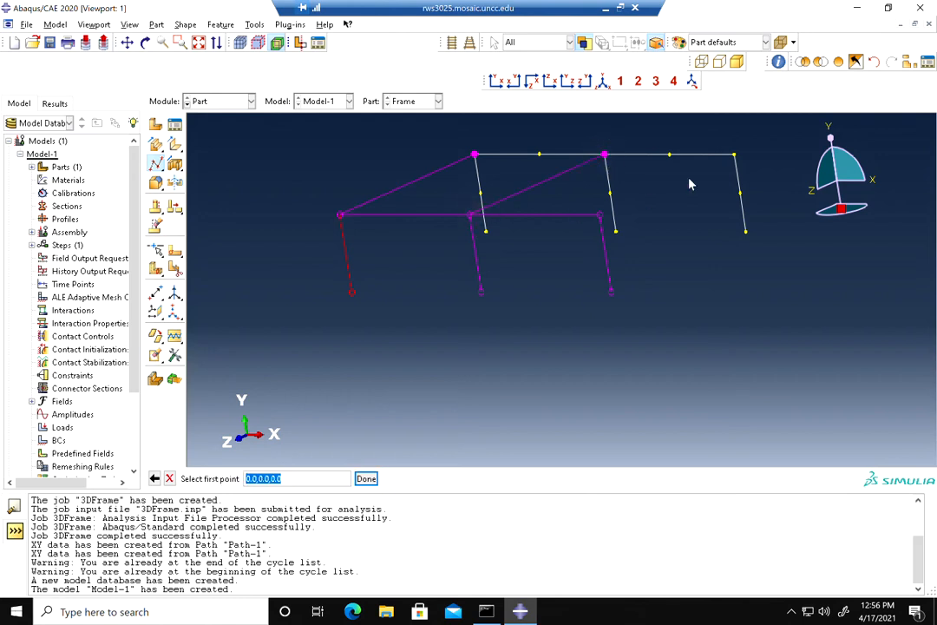
click(735, 155)
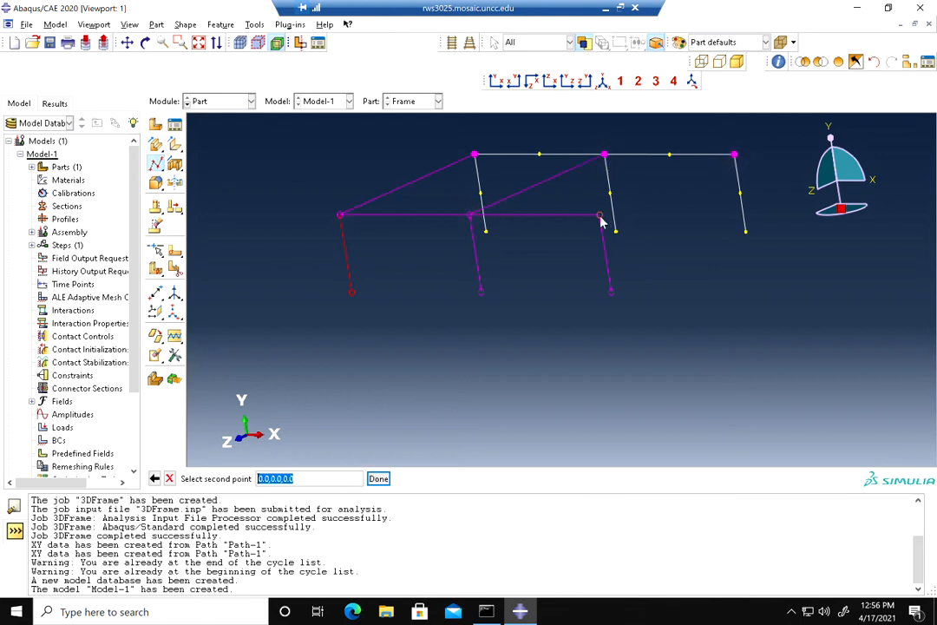
click(599, 215)
click(365, 478)
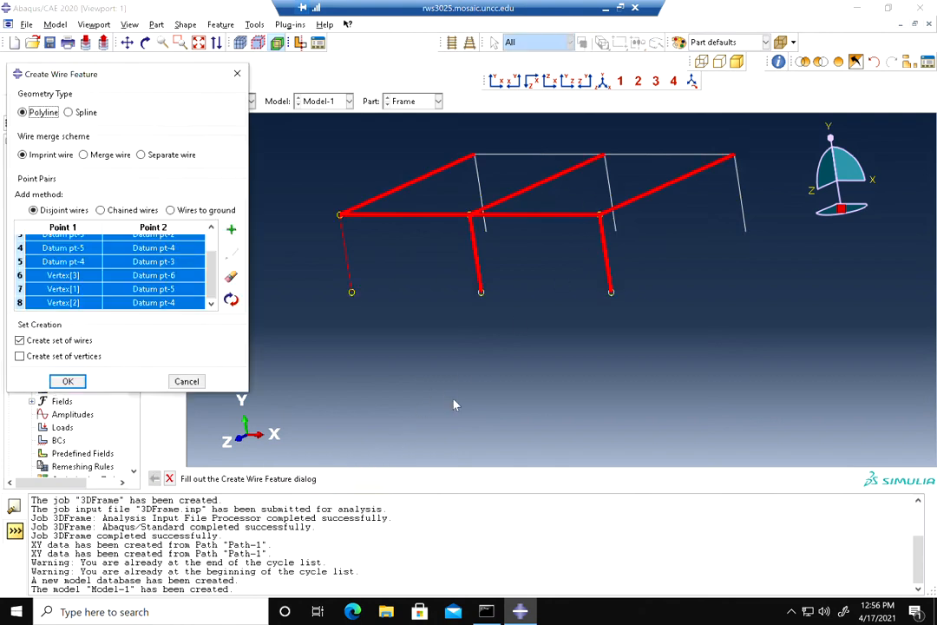
click(61, 379)
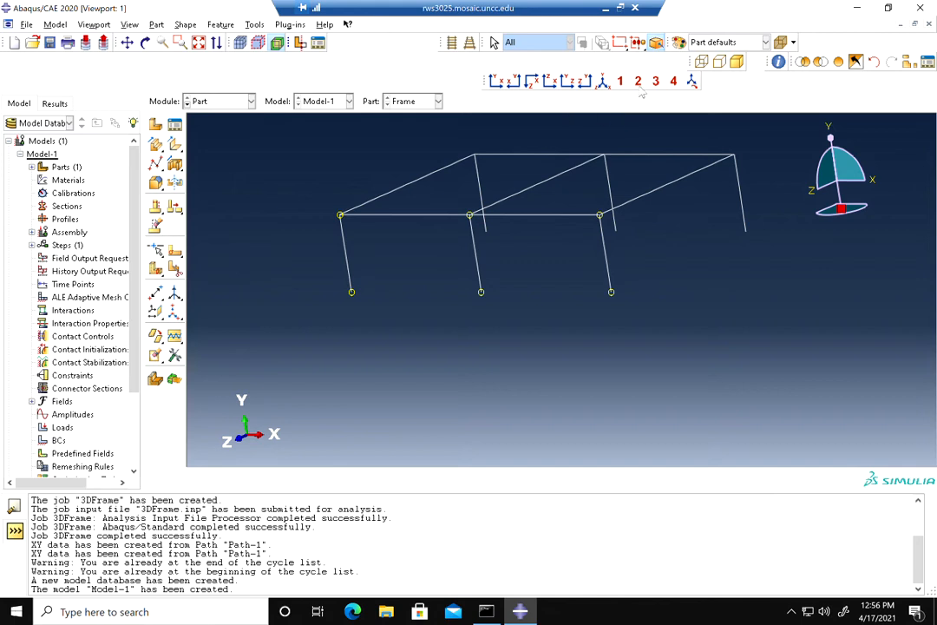
Orbit the view to an isometric orientation to check the 3D frame
click(146, 43)
drag(404, 203, 524, 287)
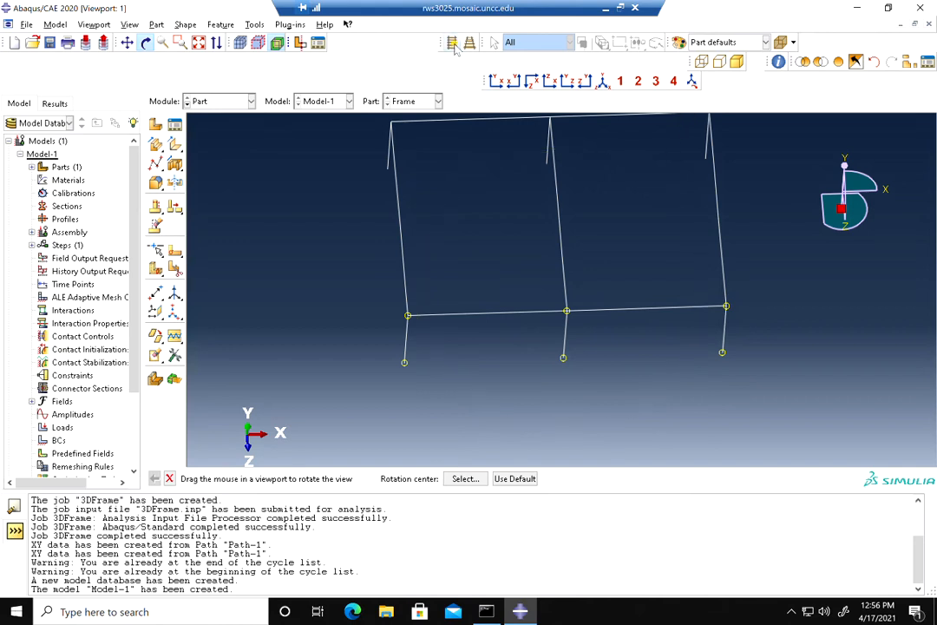
drag(571, 228, 548, 243)
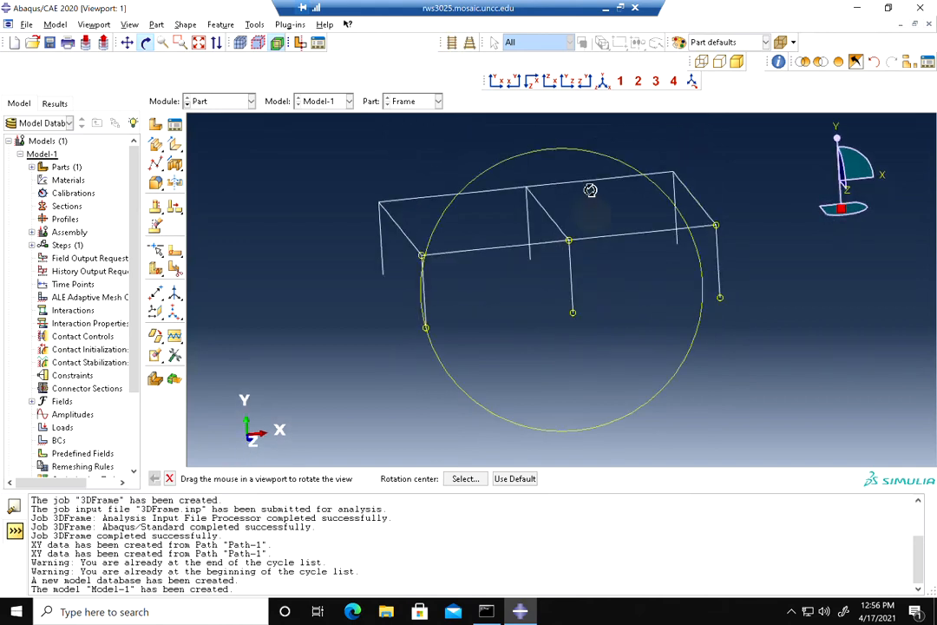
click(602, 80)
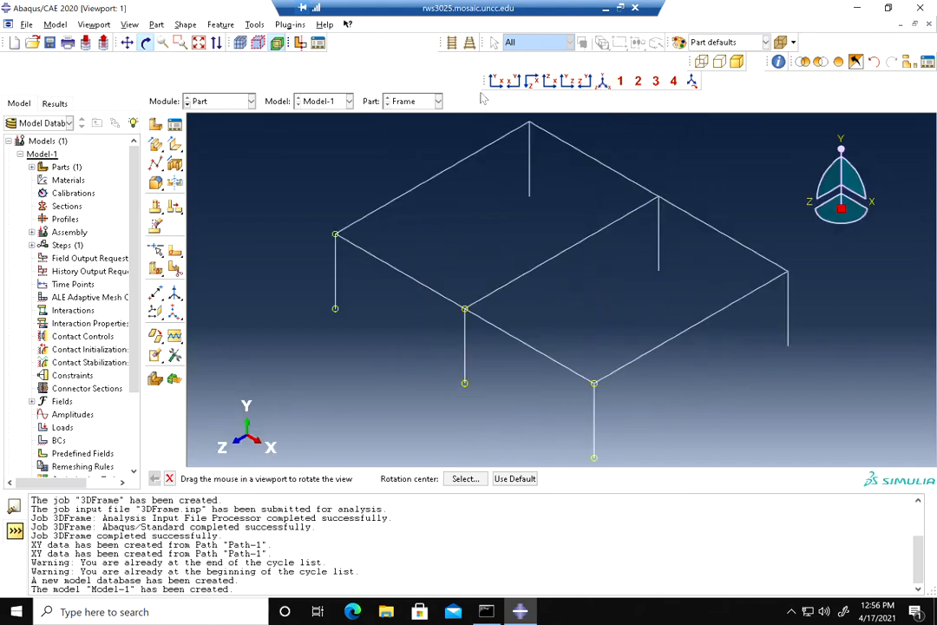
Switch to the Property module and create a new material named Steel
drag(485, 81, 479, 60)
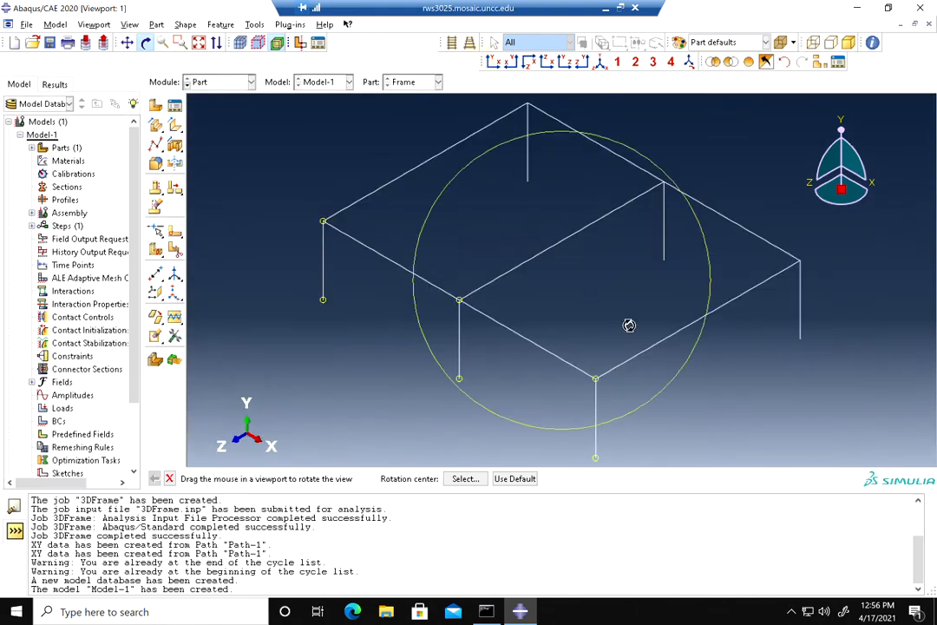
drag(623, 326, 623, 293)
click(240, 83)
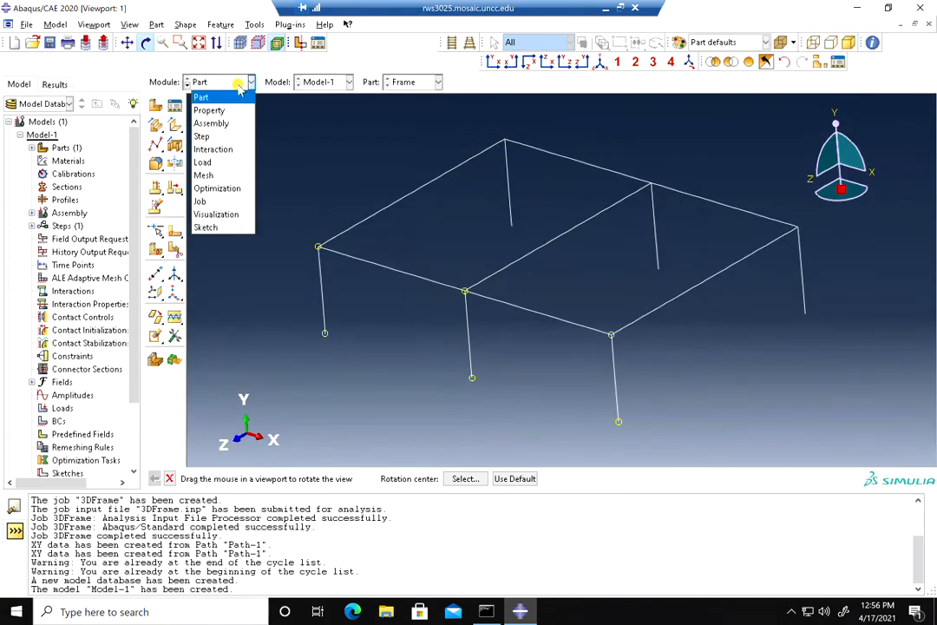
click(209, 110)
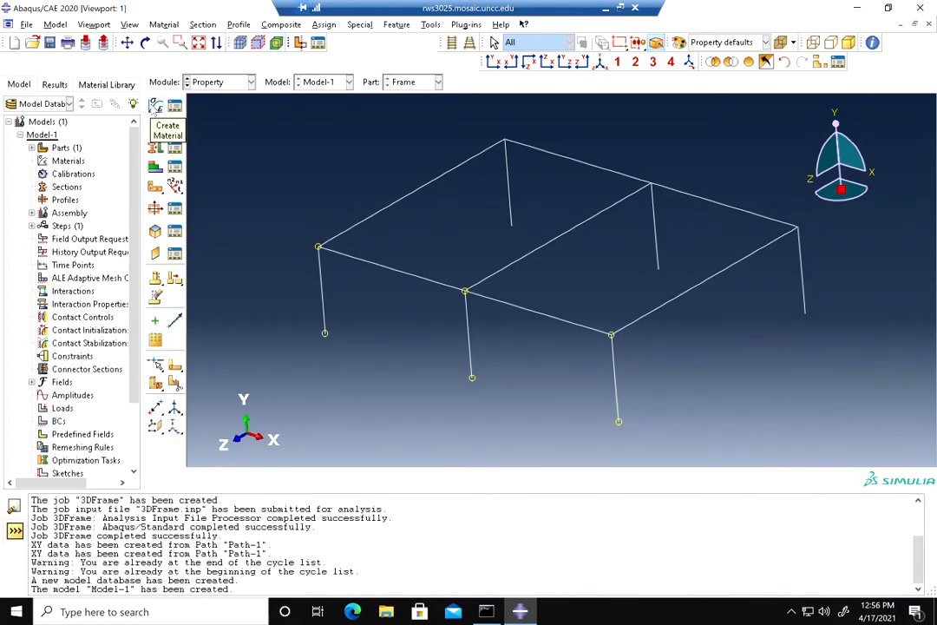
click(154, 107)
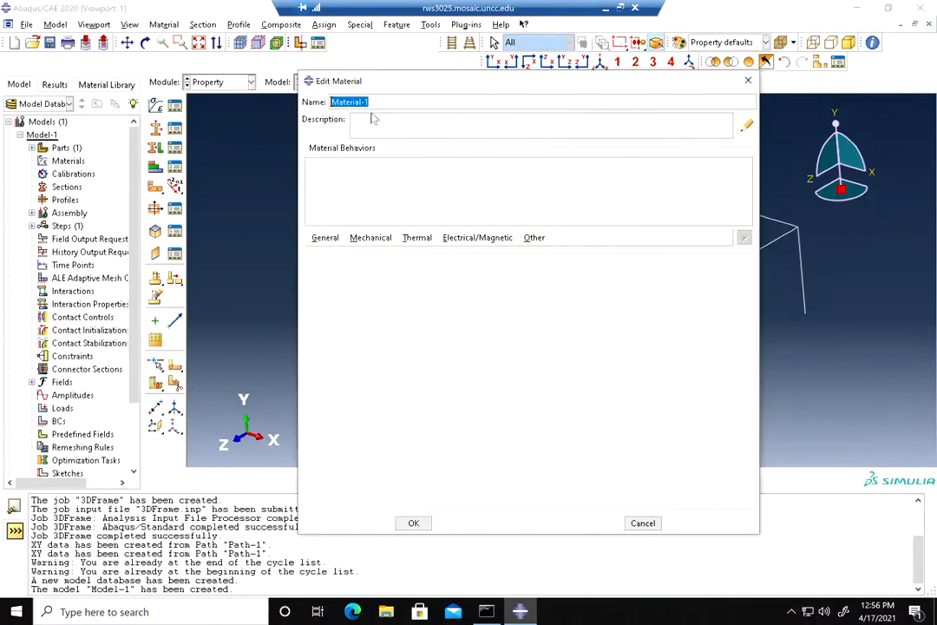
text(Steel)
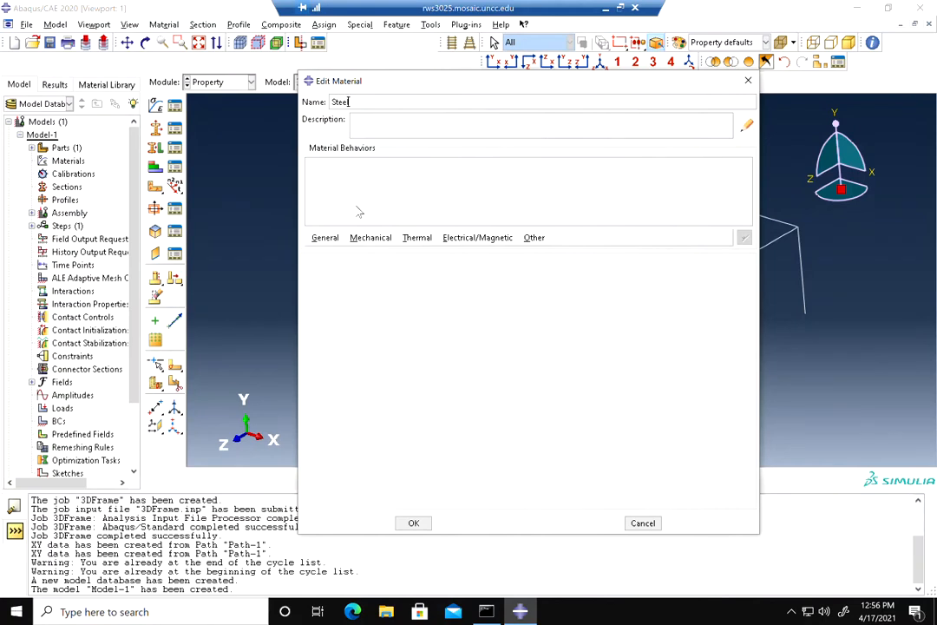
Give the Steel material isotropic elastic behaviour with Young's modulus 200e6 and Poisson's ratio 0.3
click(371, 238)
mouse_move(452, 251)
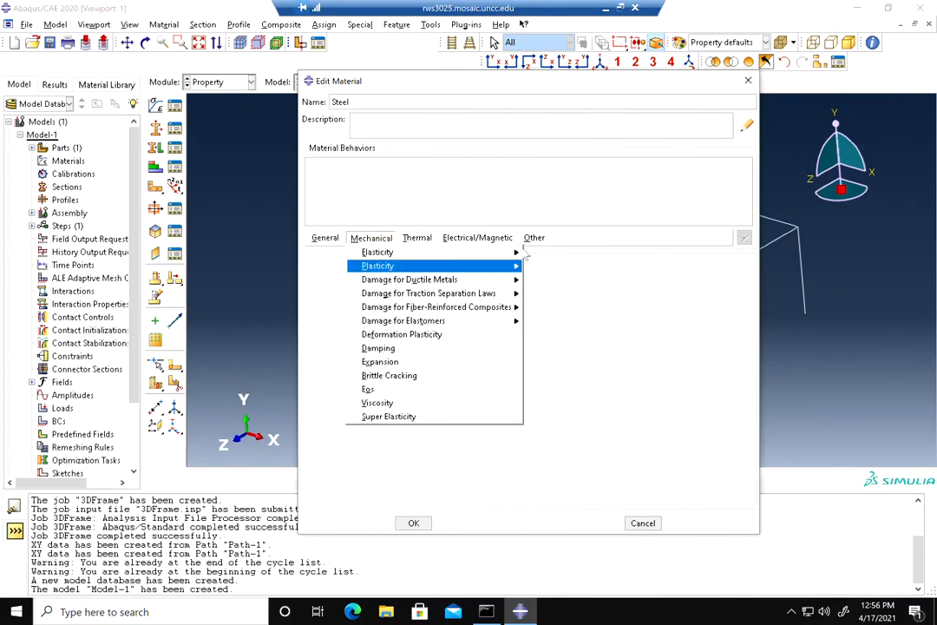
click(547, 253)
click(353, 424)
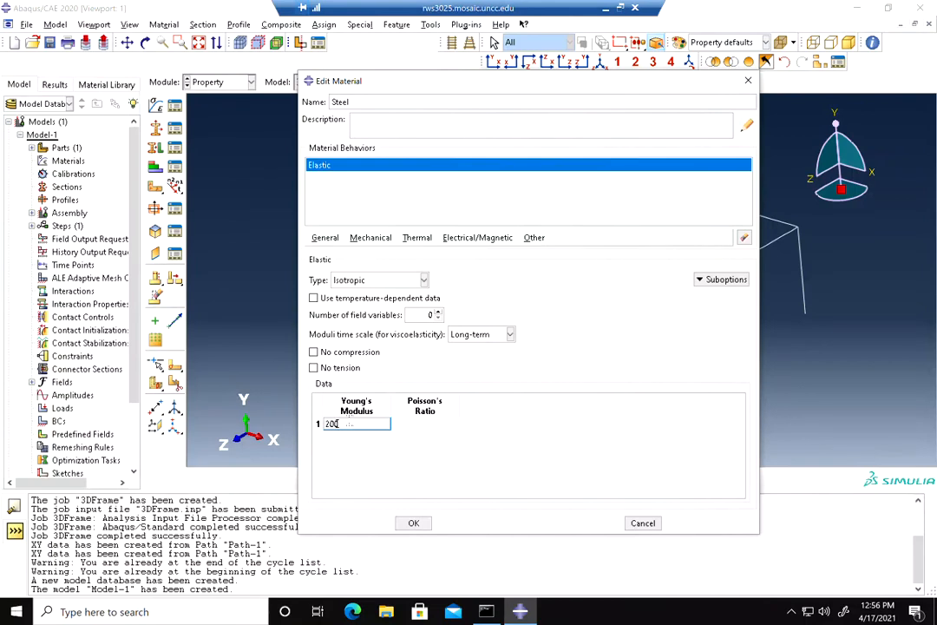
text(200e6)
click(393, 423)
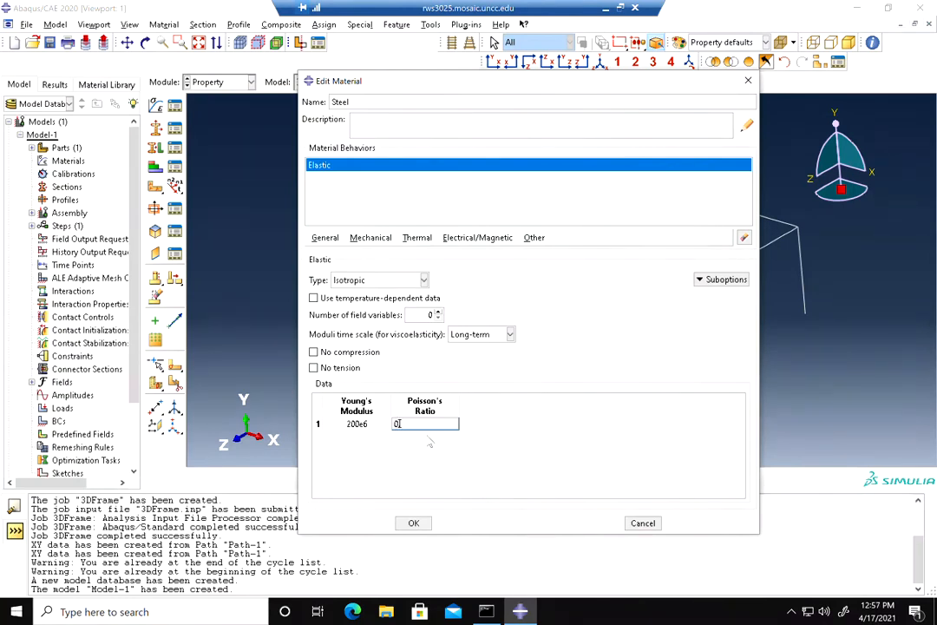
text(3)
click(414, 524)
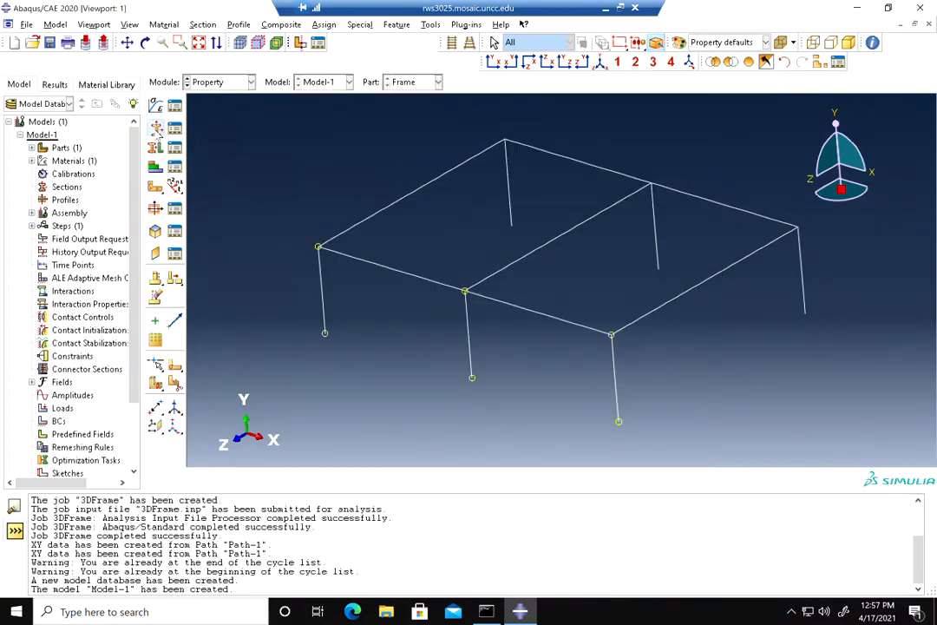
Create a beam section using Steel and start a new I-shaped beam profile for it
click(157, 131)
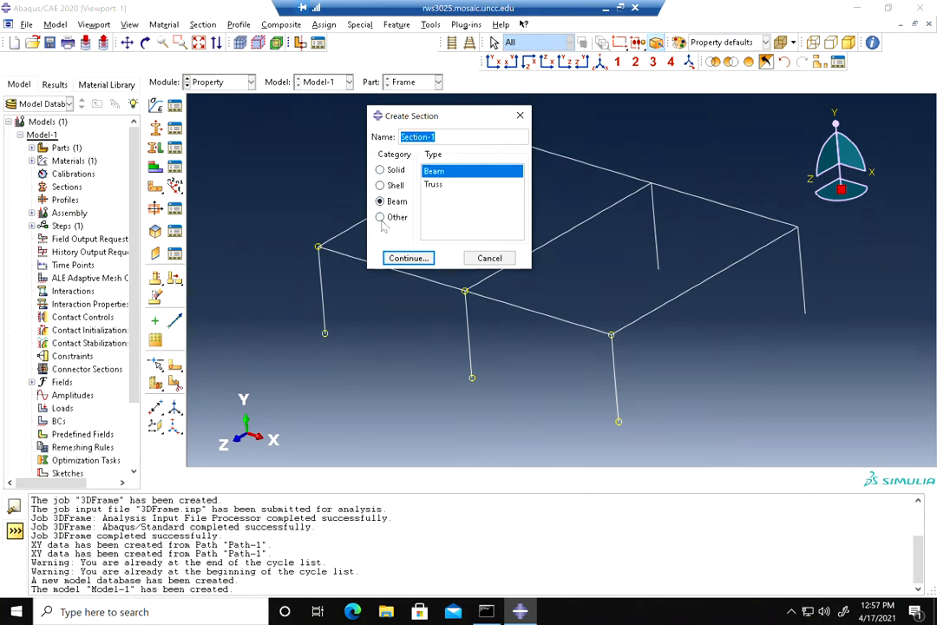
click(409, 259)
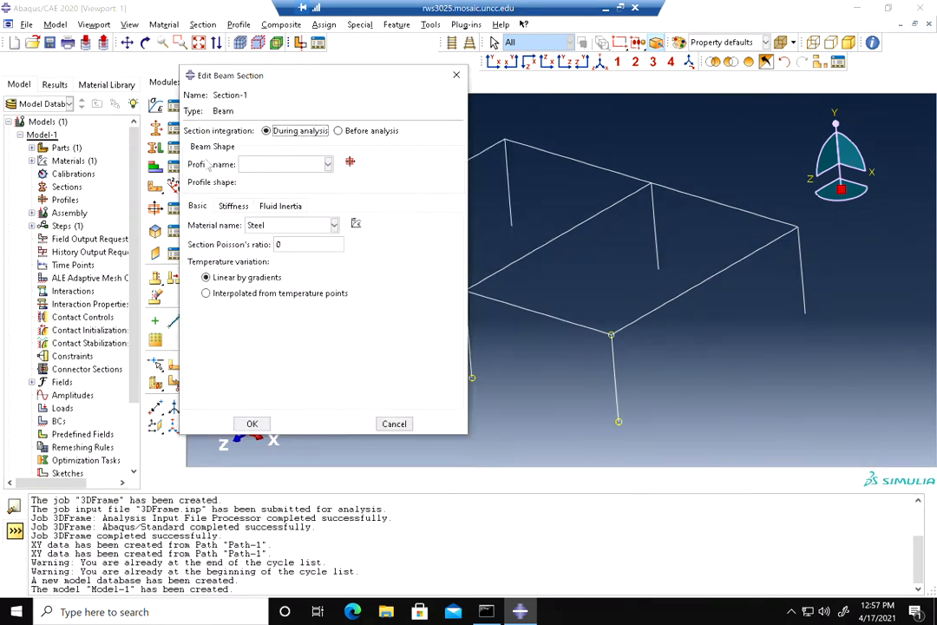
click(351, 163)
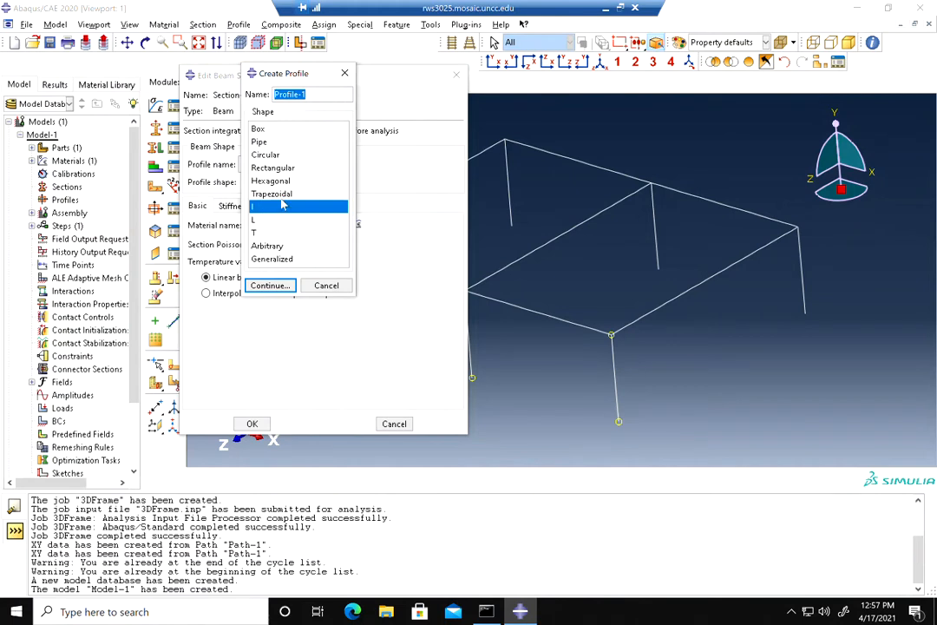
click(620, 9)
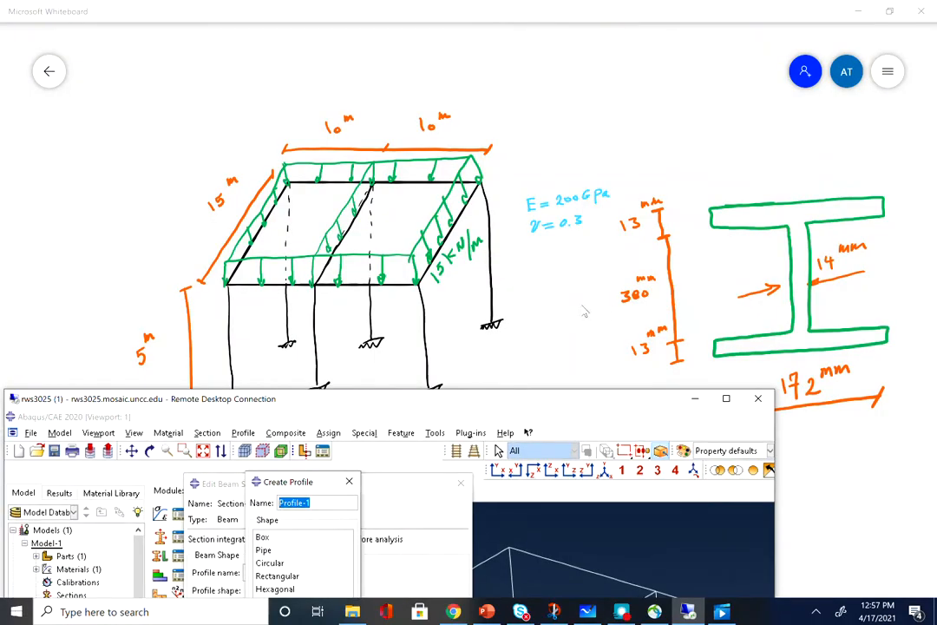
click(727, 400)
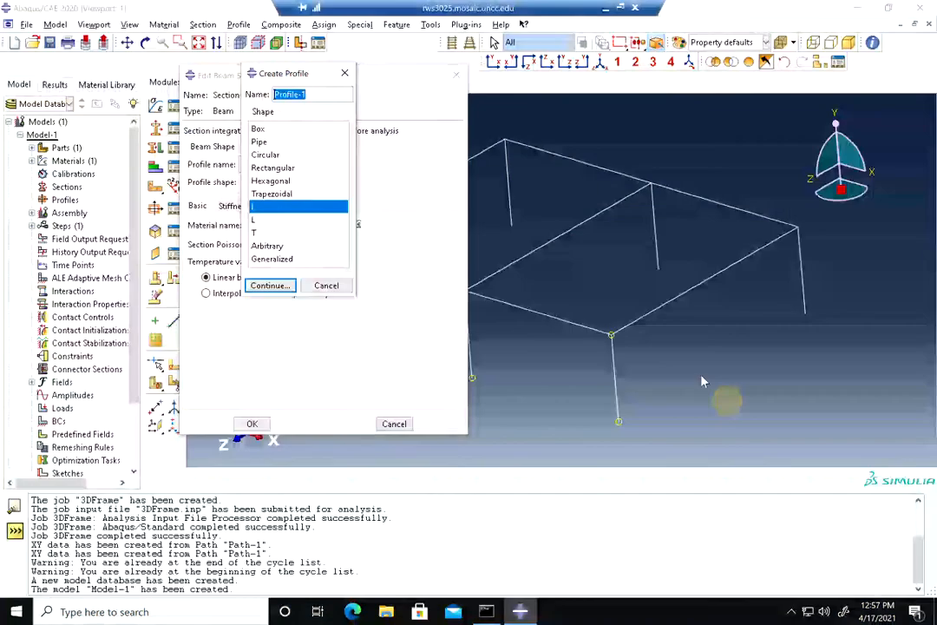
click(271, 287)
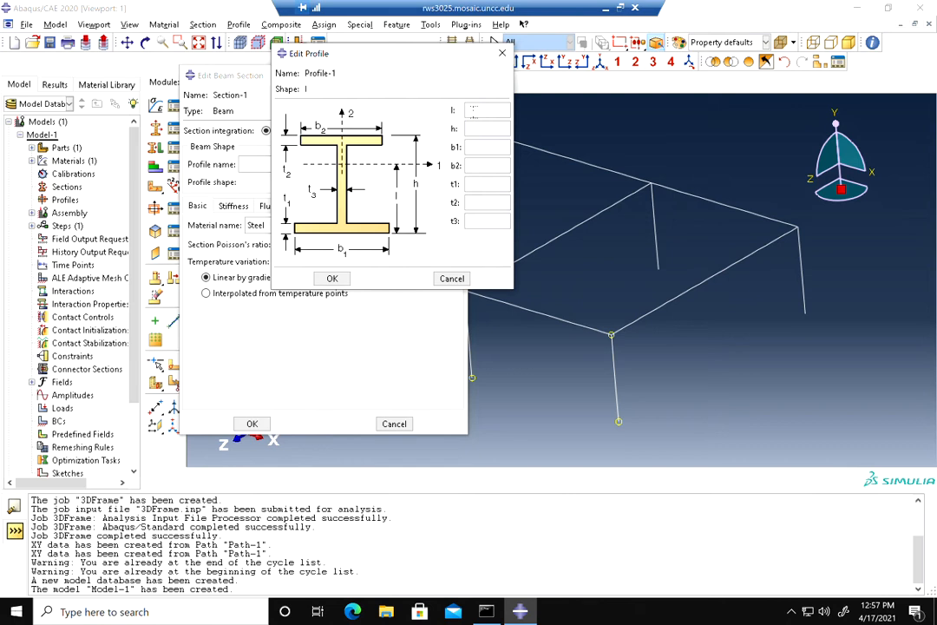
Set the I profile dimensions to l 0.1795, h 0.359, b1 and b2 0.172, t1 and t2 0.013, t3 0.008
click(621, 8)
drag(575, 388, 377, 54)
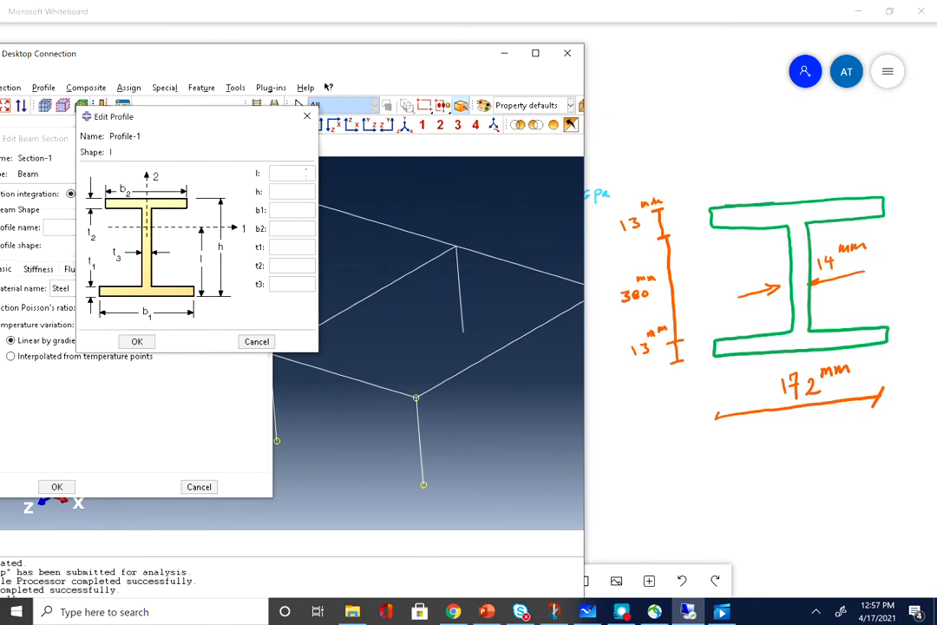
text(0.17)
click(305, 191)
text(0.)
double_click(302, 189)
text(0.35)
click(297, 208)
click(295, 247)
text(0.0)
click(276, 266)
text(0.0)
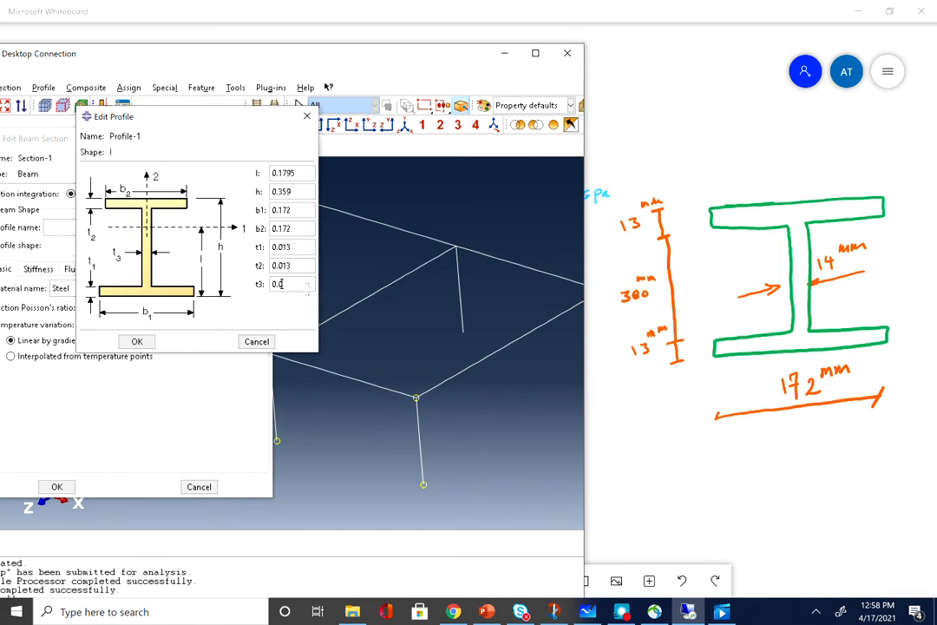
click(136, 341)
Accept the beam section with the new I profile and Steel material
drag(255, 49, 421, 31)
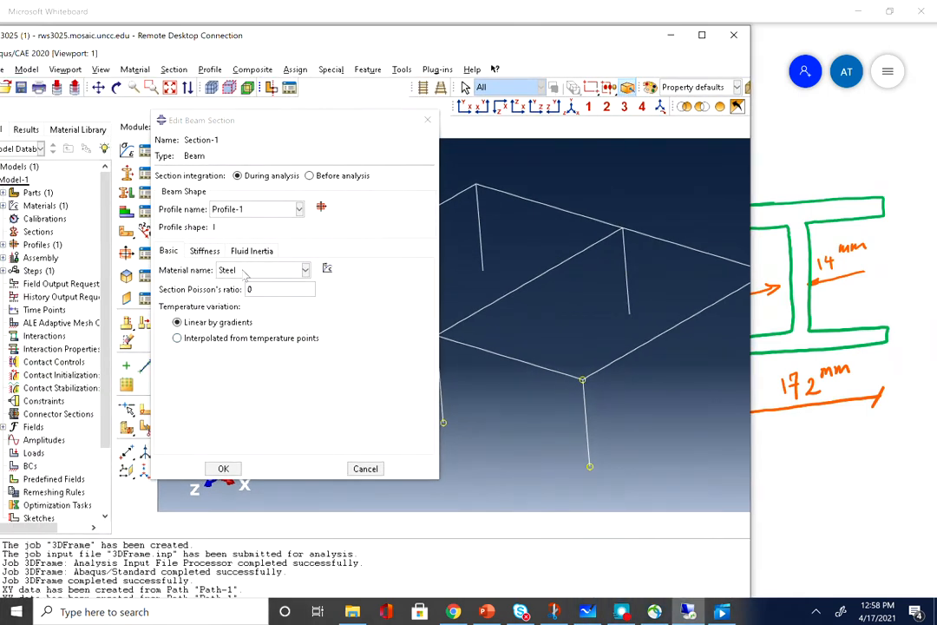
click(223, 469)
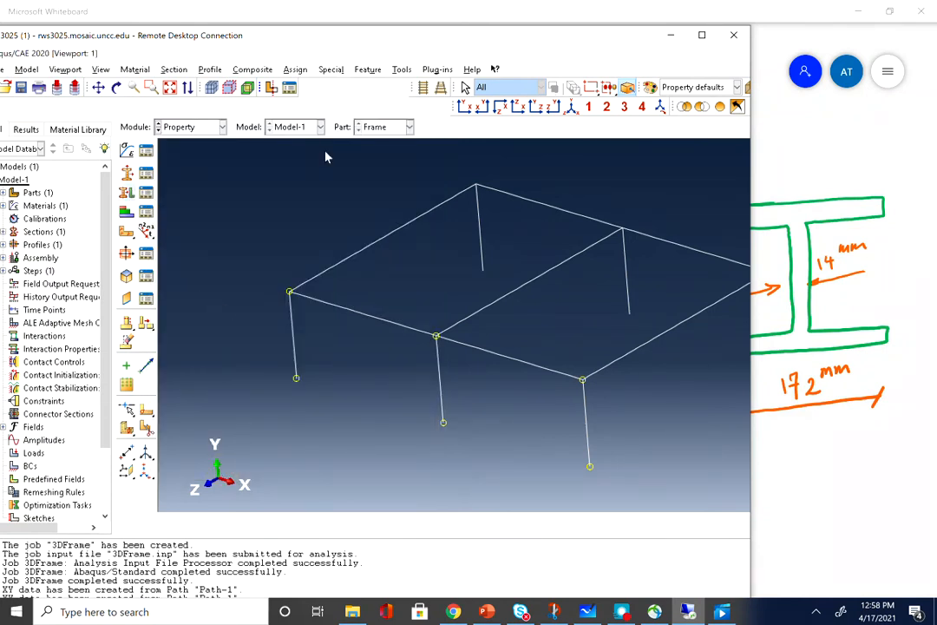
click(704, 37)
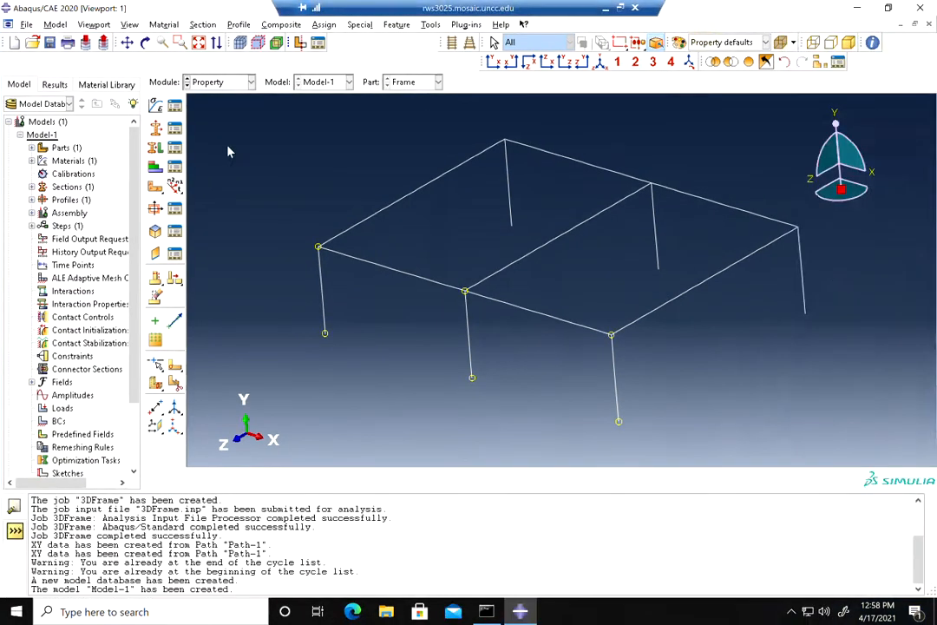
Assign the beam section to all wires of the frame
click(165, 149)
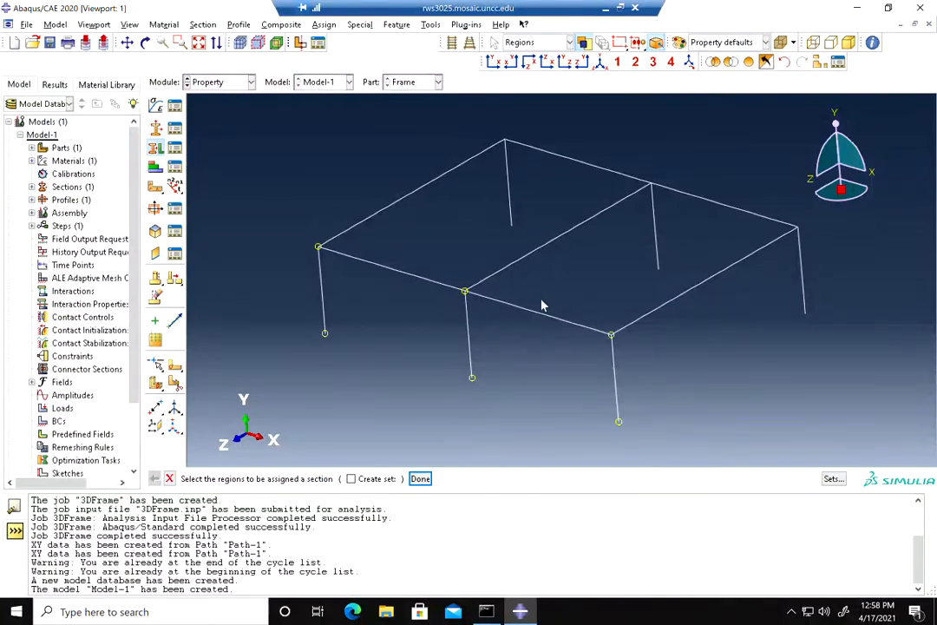
drag(882, 118, 278, 391)
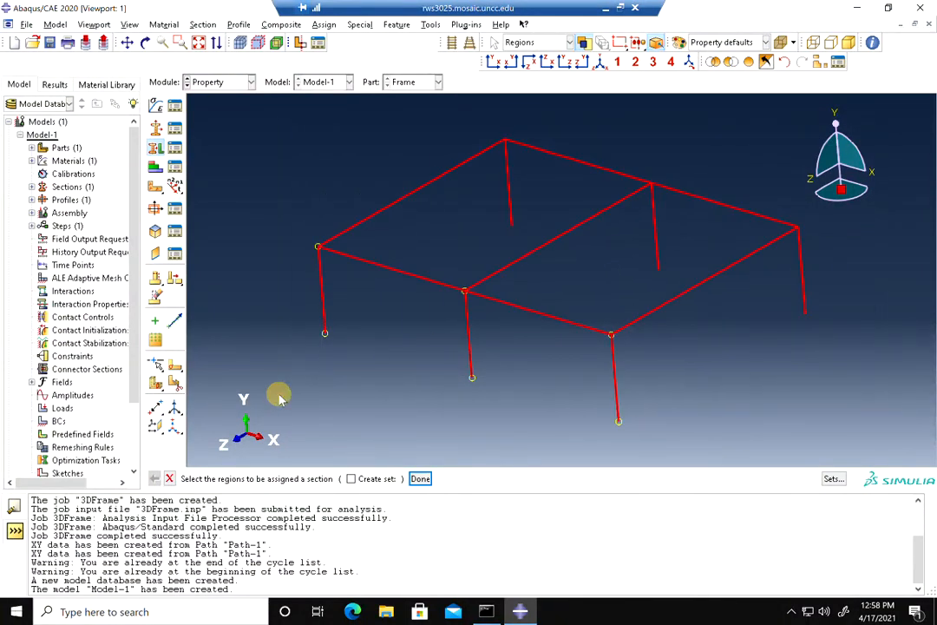
click(421, 479)
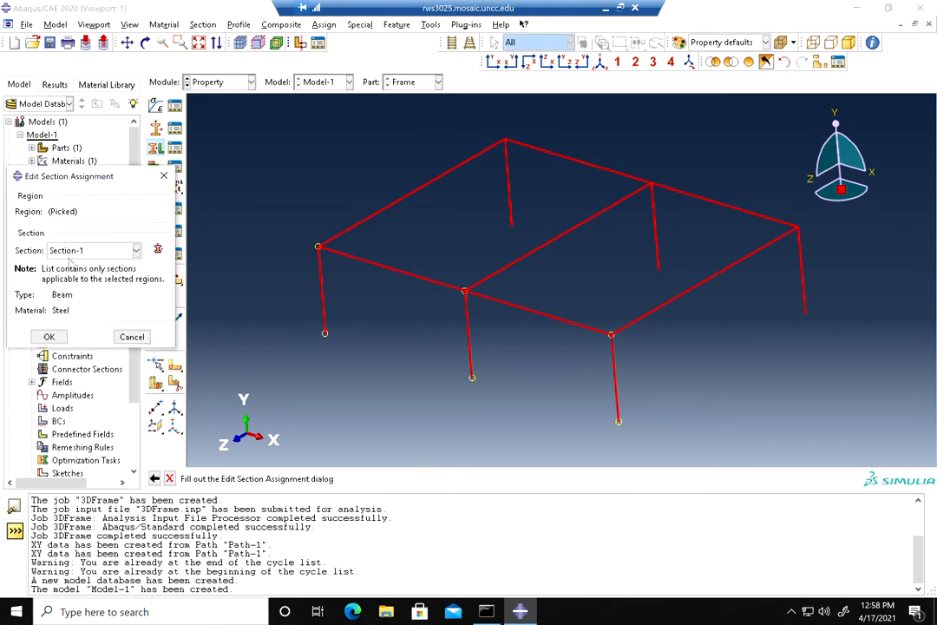
click(49, 336)
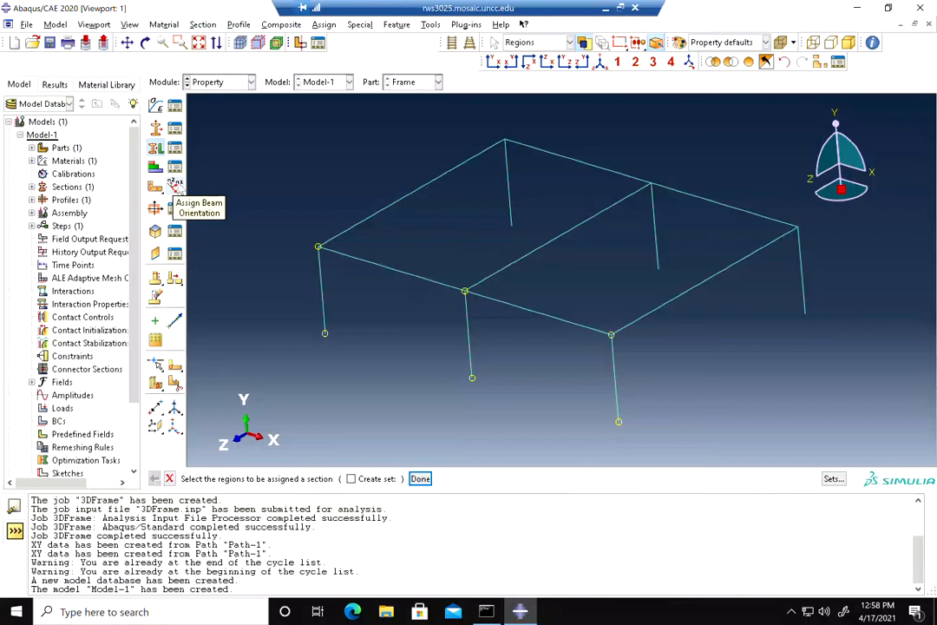
Assign beam orientation with n1 direction 0.0,0.0,-1.0 to all columns and the X-direction beams
click(174, 184)
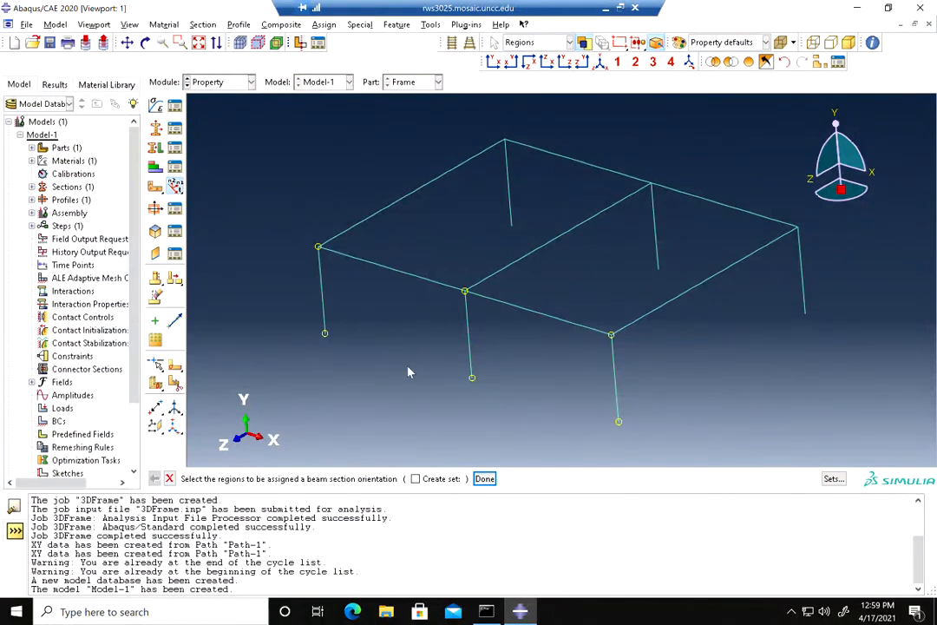
drag(586, 376, 386, 417)
shift+drag(352, 309, 290, 333)
shift+click(385, 266)
shift+drag(555, 295, 510, 339)
shift+drag(828, 249, 759, 297)
shift+drag(722, 189, 658, 243)
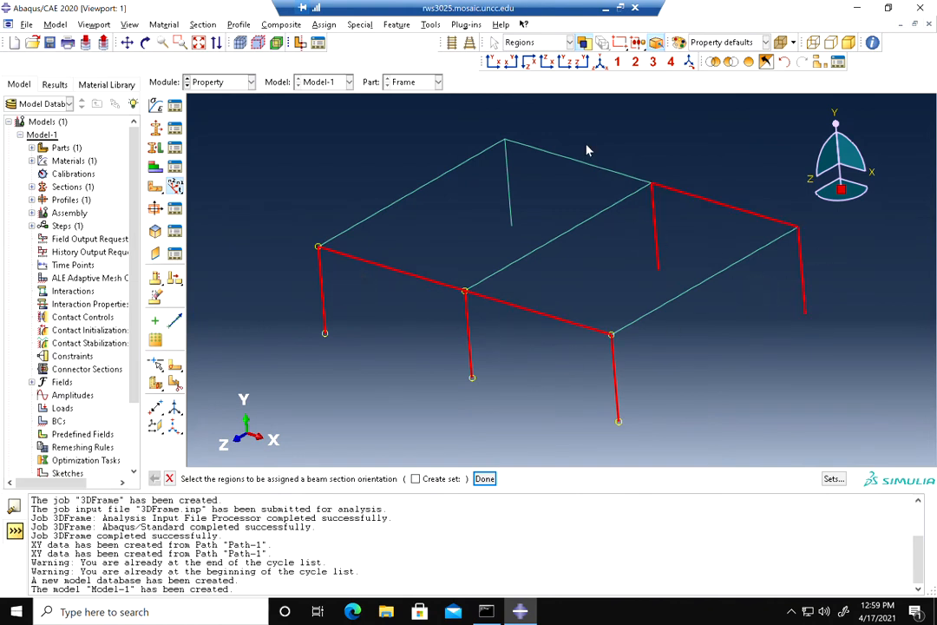
shift+drag(540, 177, 487, 207)
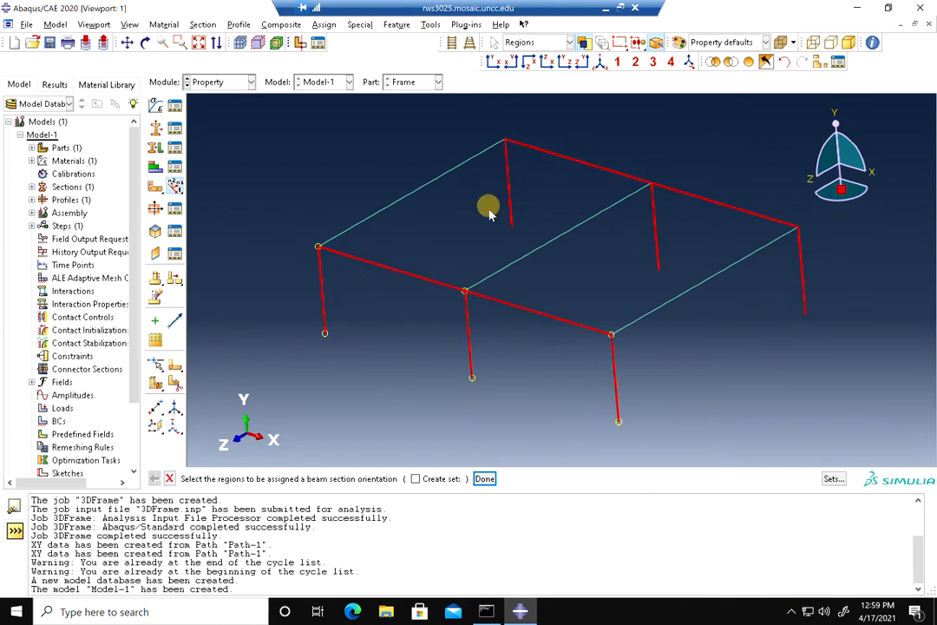
click(484, 479)
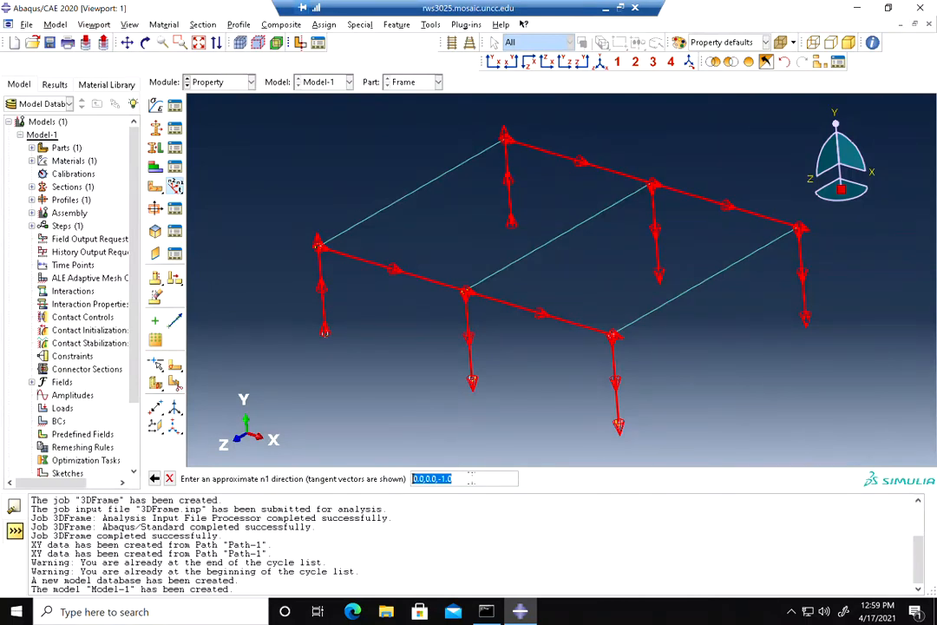
key(Return)
click(285, 478)
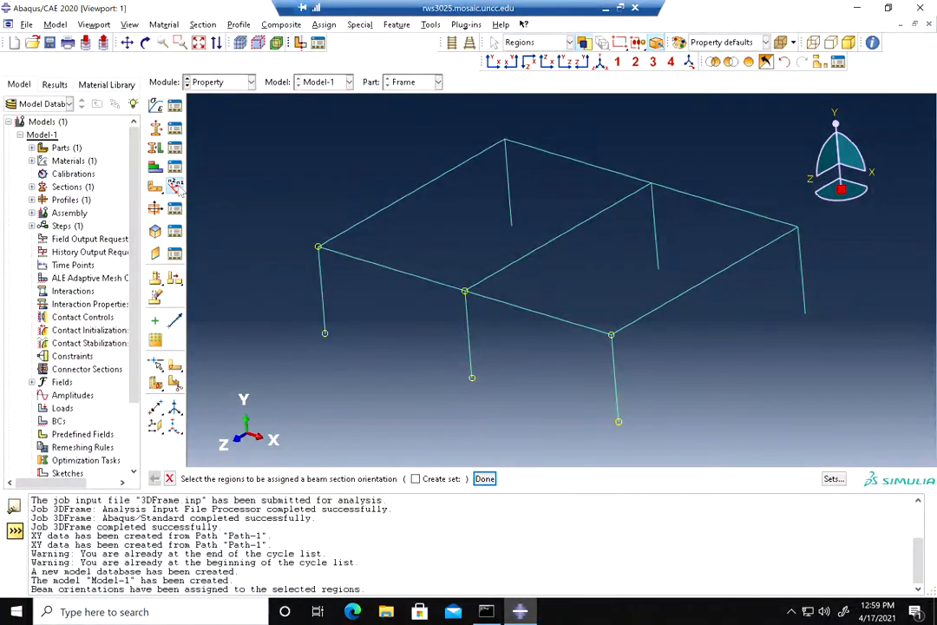
Assign beam orientation to the three longitudinal Z-direction wires with an n1 direction along the X axis
click(178, 189)
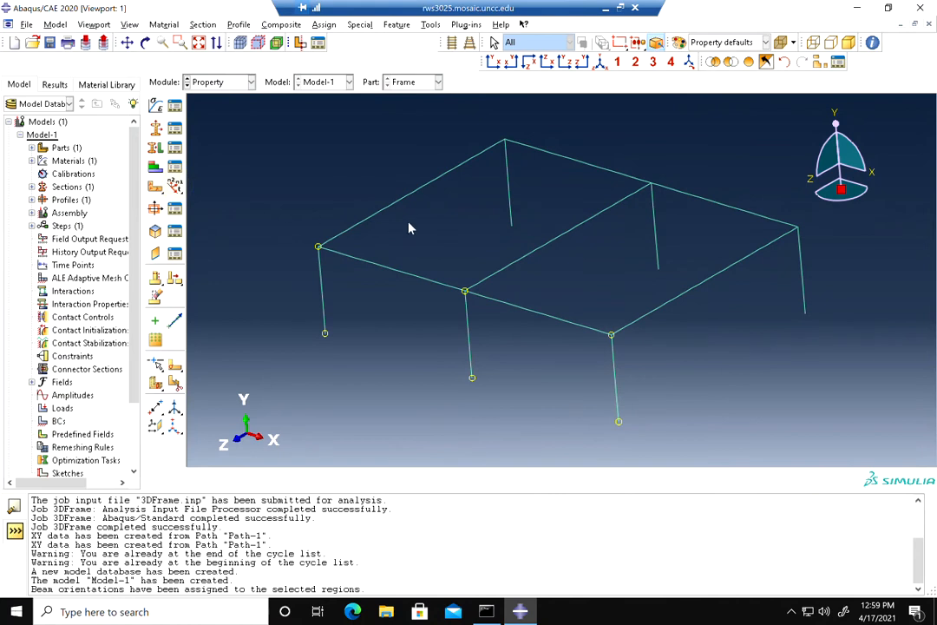
click(176, 187)
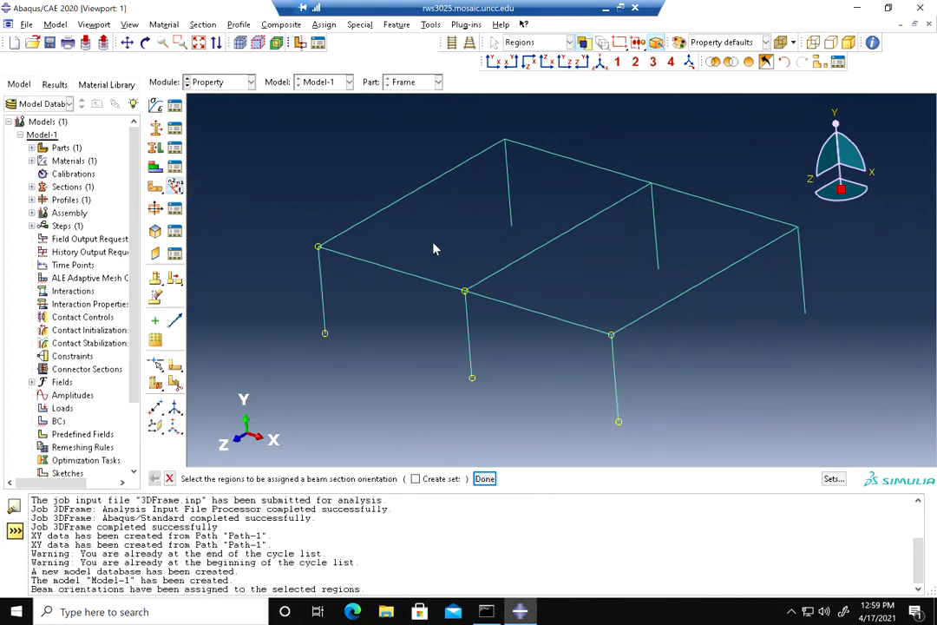
click(410, 201)
shift+click(521, 267)
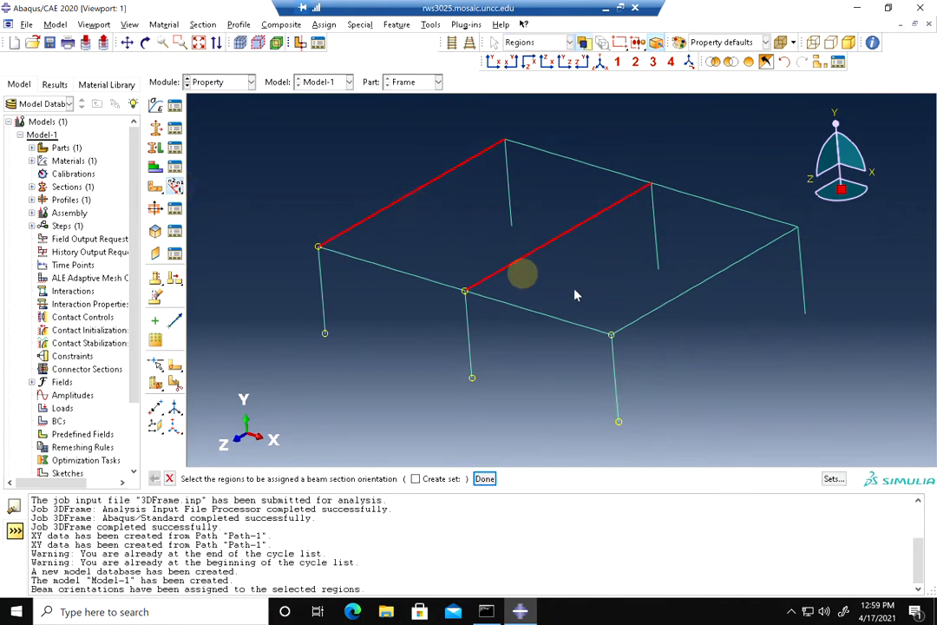
shift+click(670, 323)
click(484, 478)
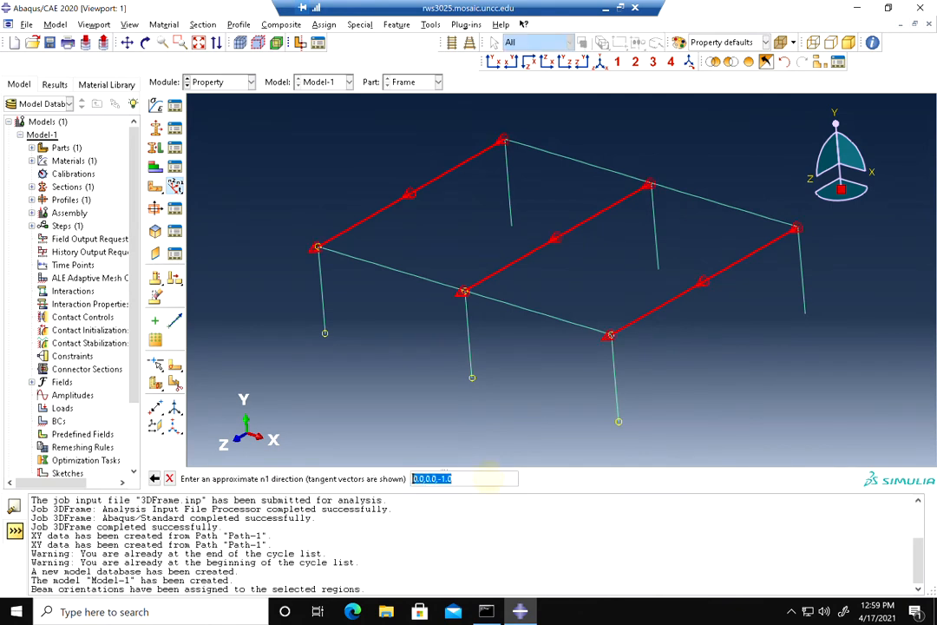
click(468, 478)
text(1)
key(Return)
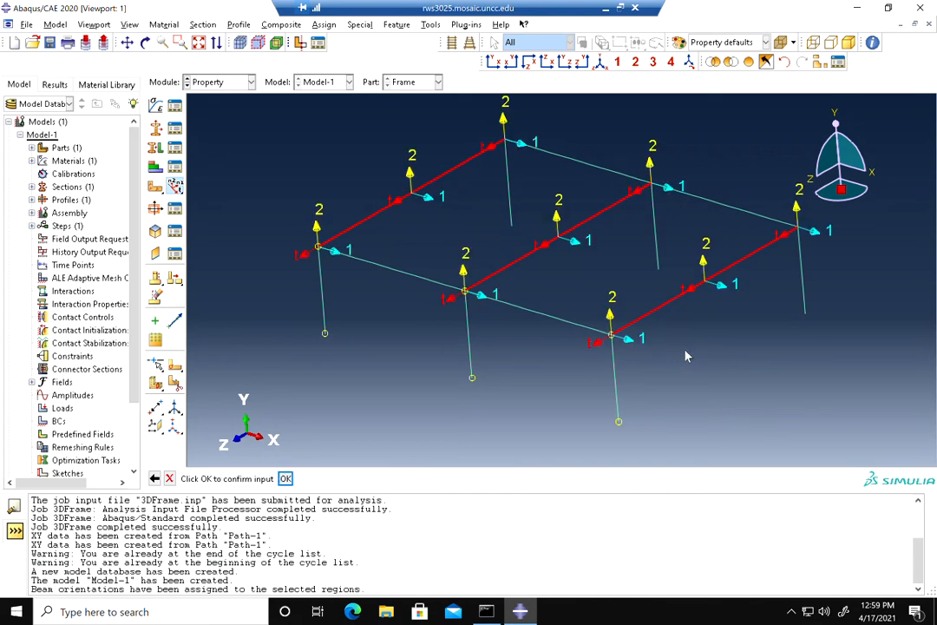
click(285, 478)
click(485, 479)
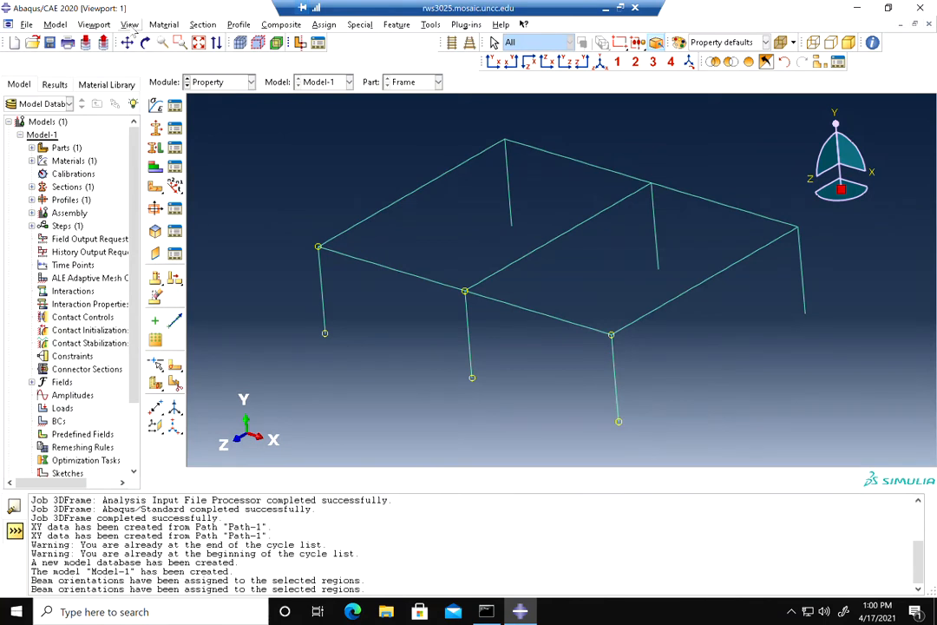
Turn on beam profile rendering in the part display options and inspect the rendered I-section frame
click(130, 25)
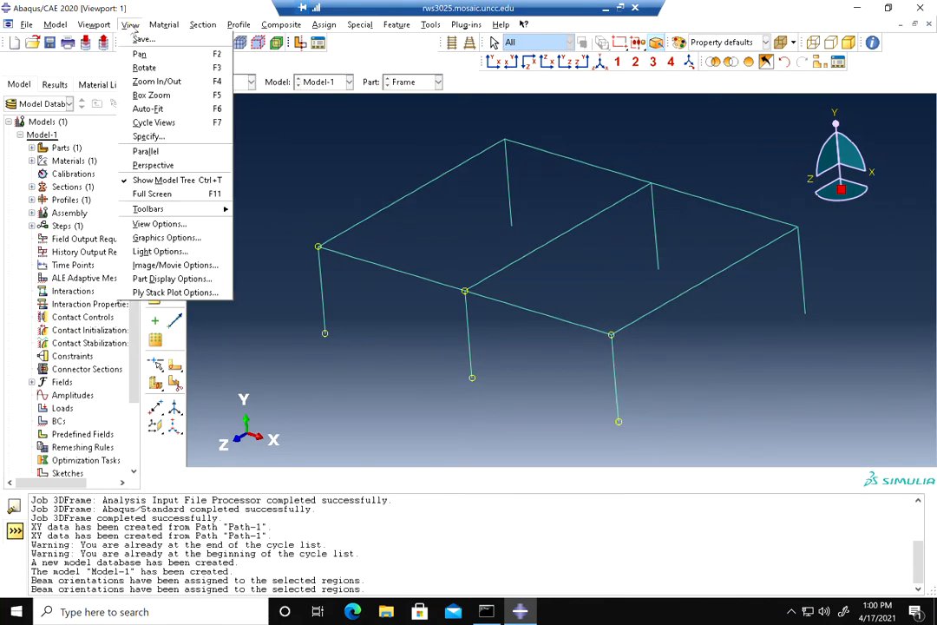
click(173, 279)
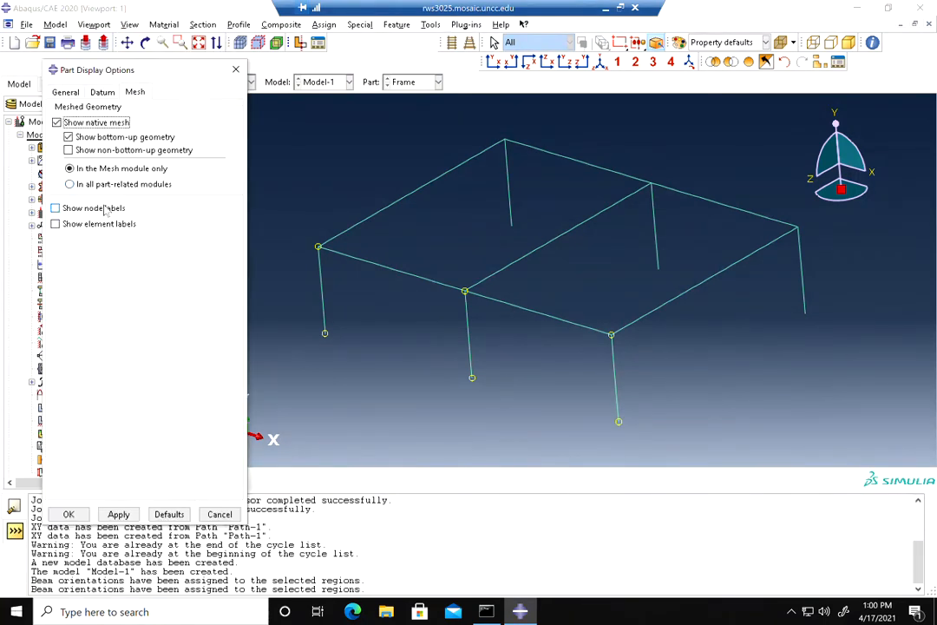
click(70, 93)
click(96, 432)
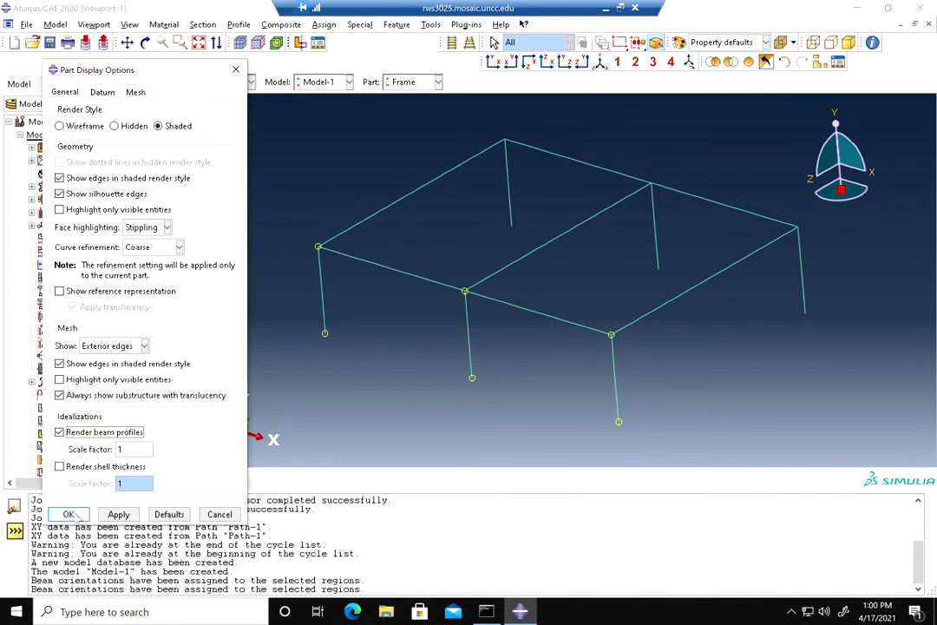
click(69, 514)
scroll(387, 258, down, 6)
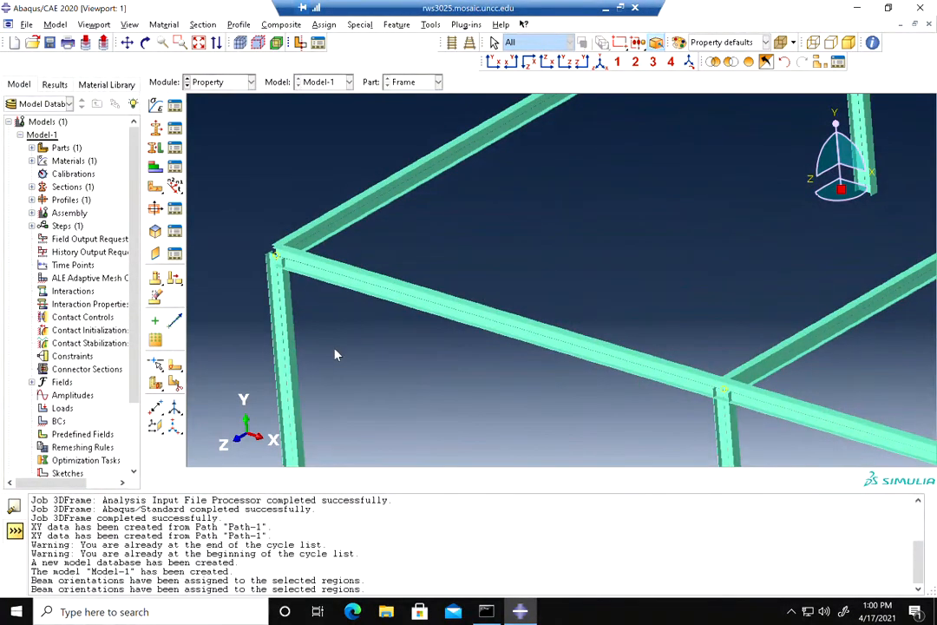
scroll(337, 354, up, 3)
scroll(724, 312, up, 3)
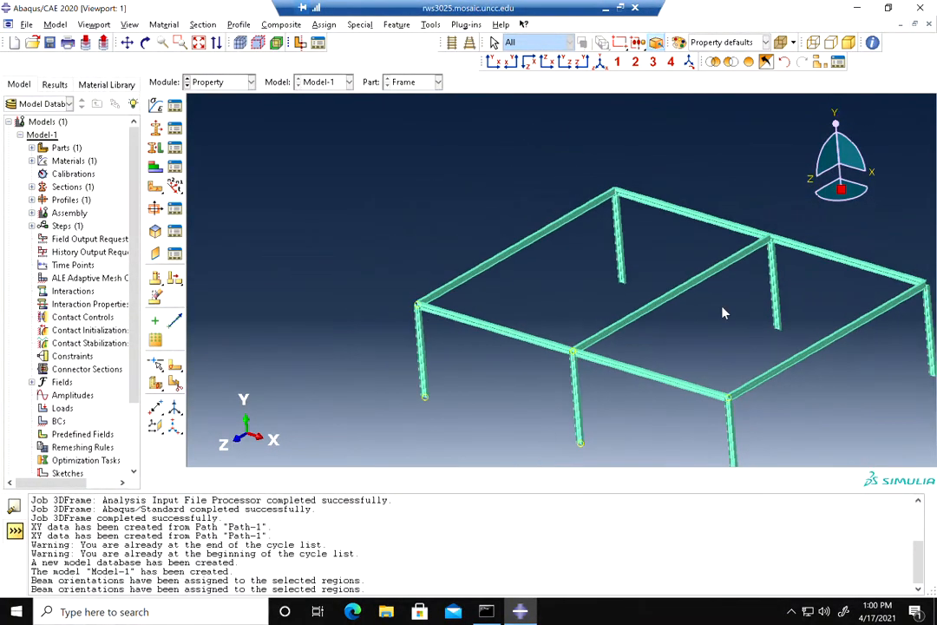
click(127, 43)
drag(481, 236, 341, 176)
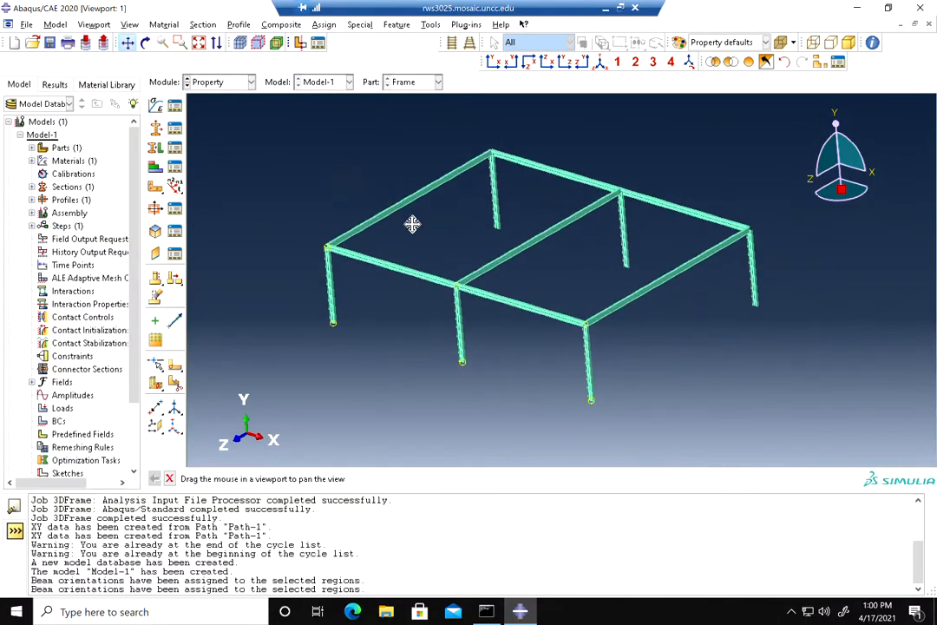
Switch to the Assembly module and create a dependent instance of the Frame part
click(217, 81)
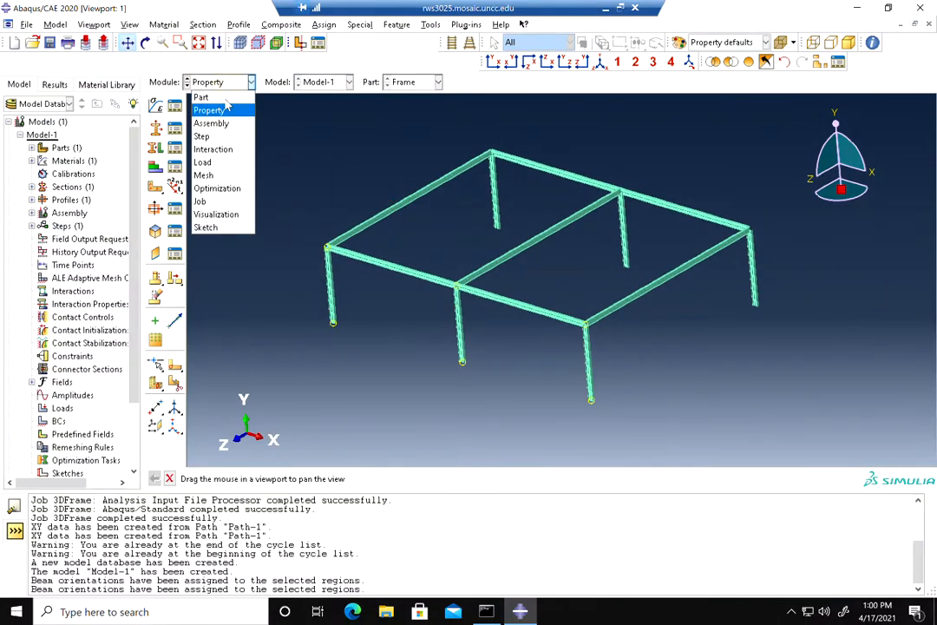
click(211, 123)
click(156, 104)
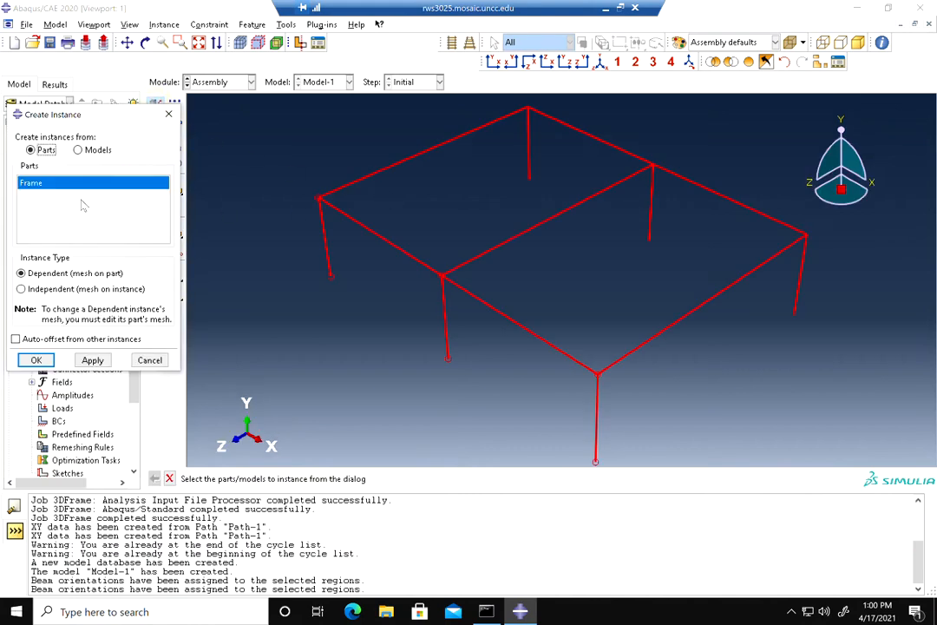
click(36, 359)
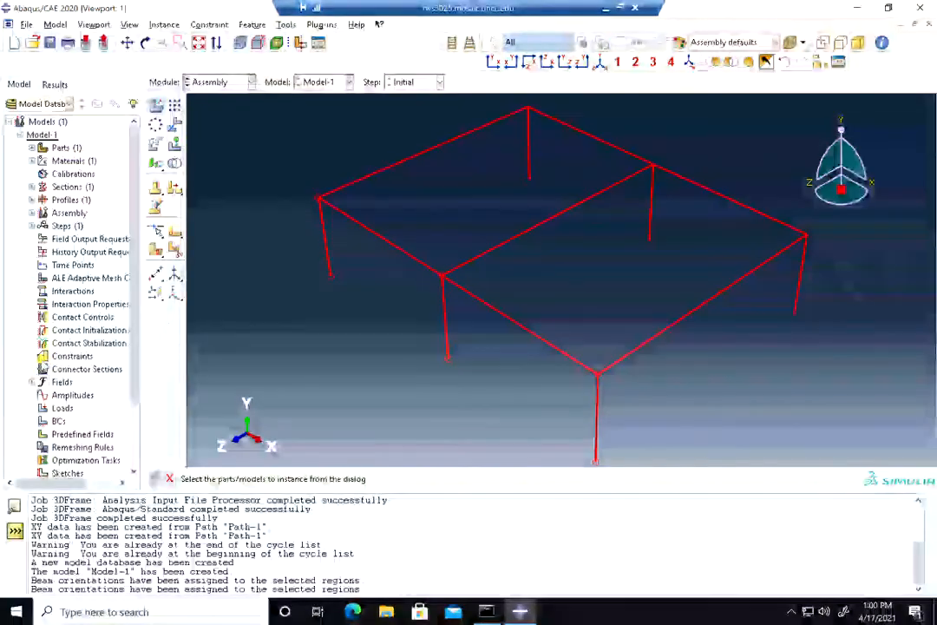
Switch to the Step module and create a Static, General step after Initial with default settings
click(223, 84)
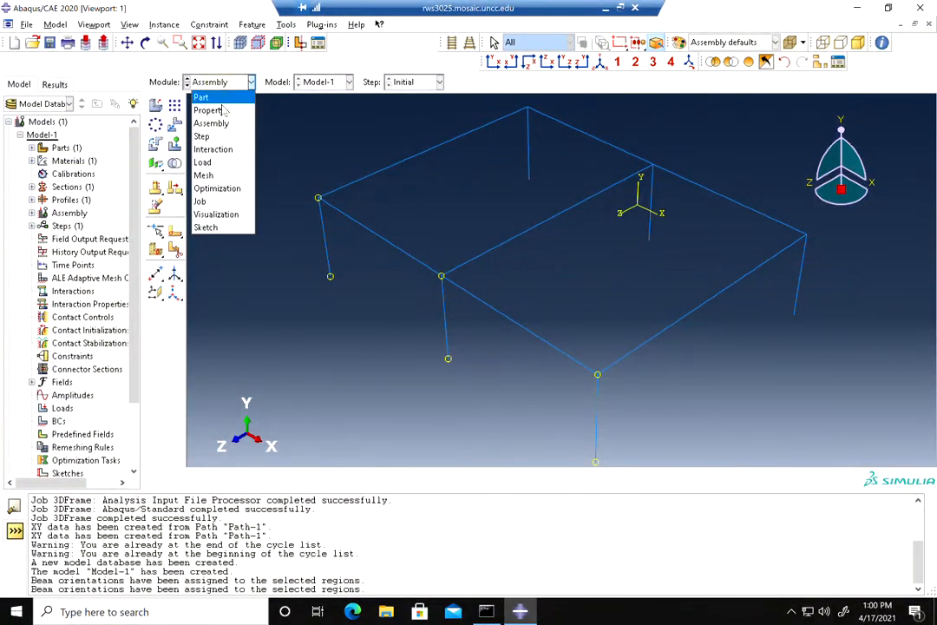
click(213, 133)
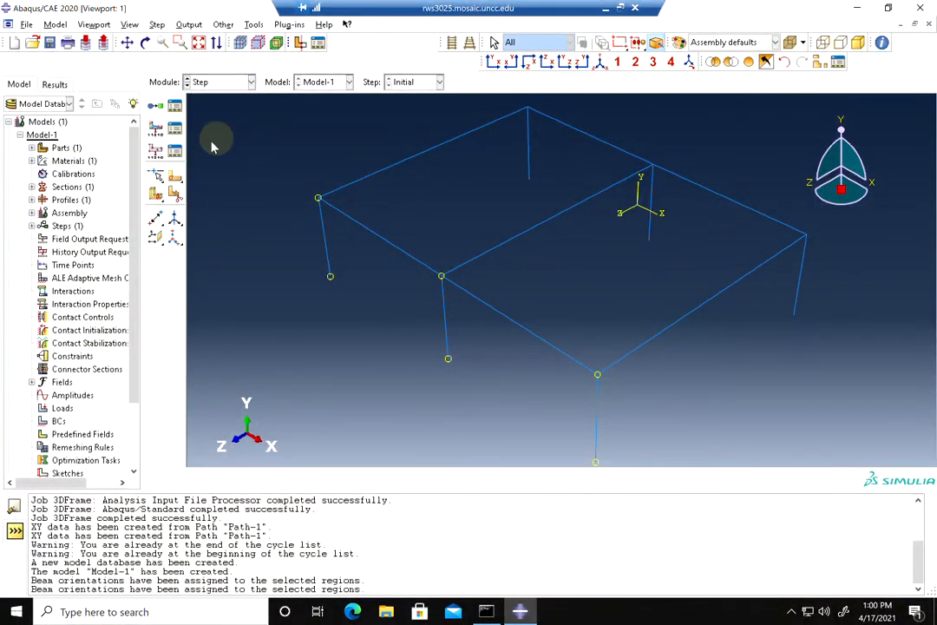
click(157, 105)
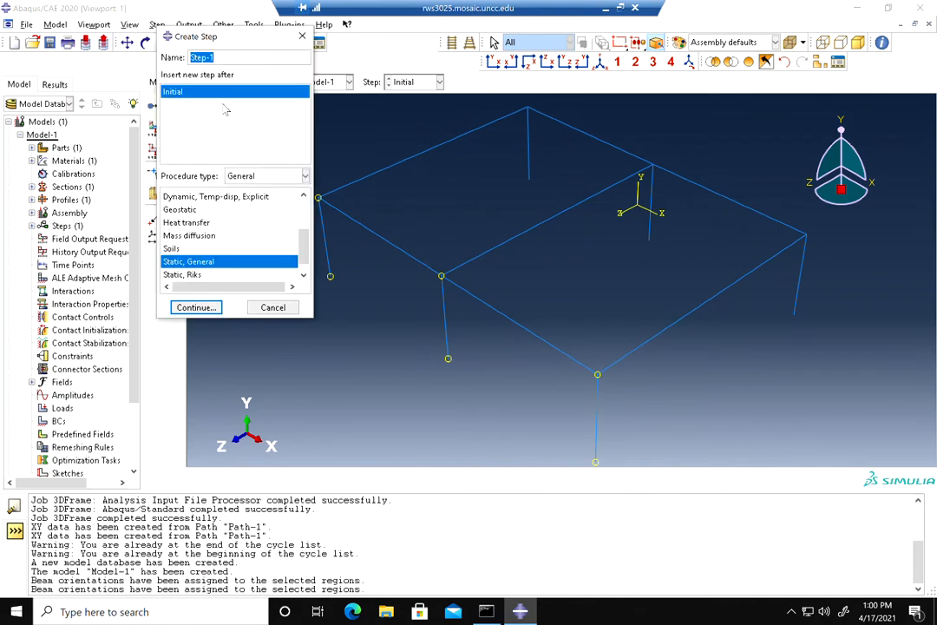
click(213, 308)
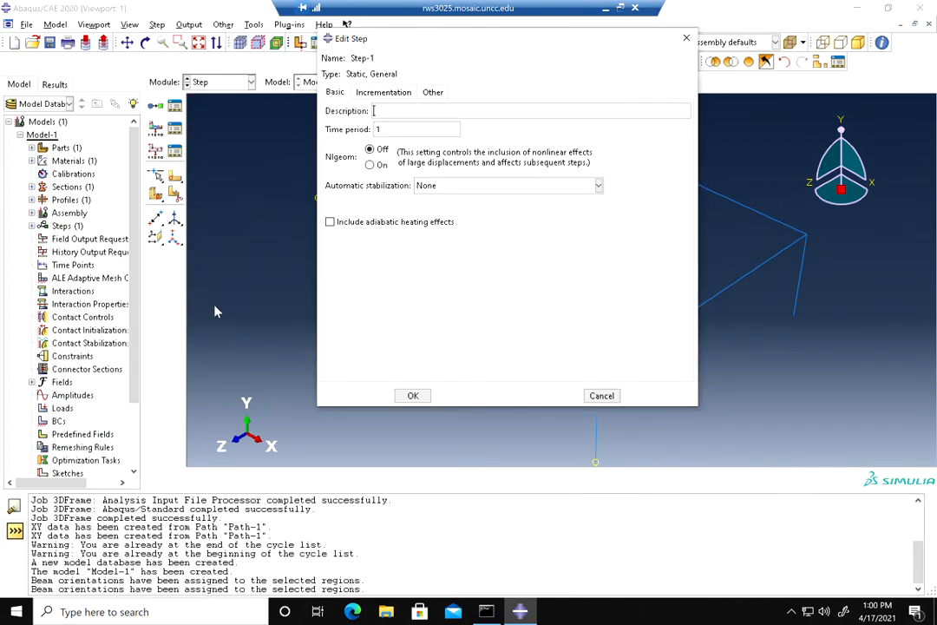
click(413, 396)
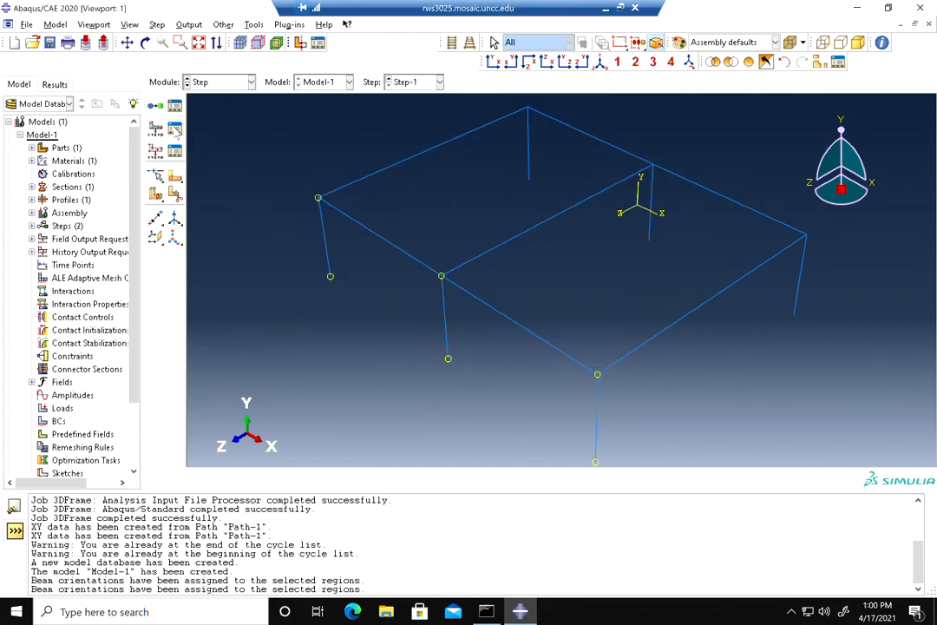
Edit the field output request F-Output-1 to add SF section forces and NFORCSO nodal forces in beam section orientation
click(176, 131)
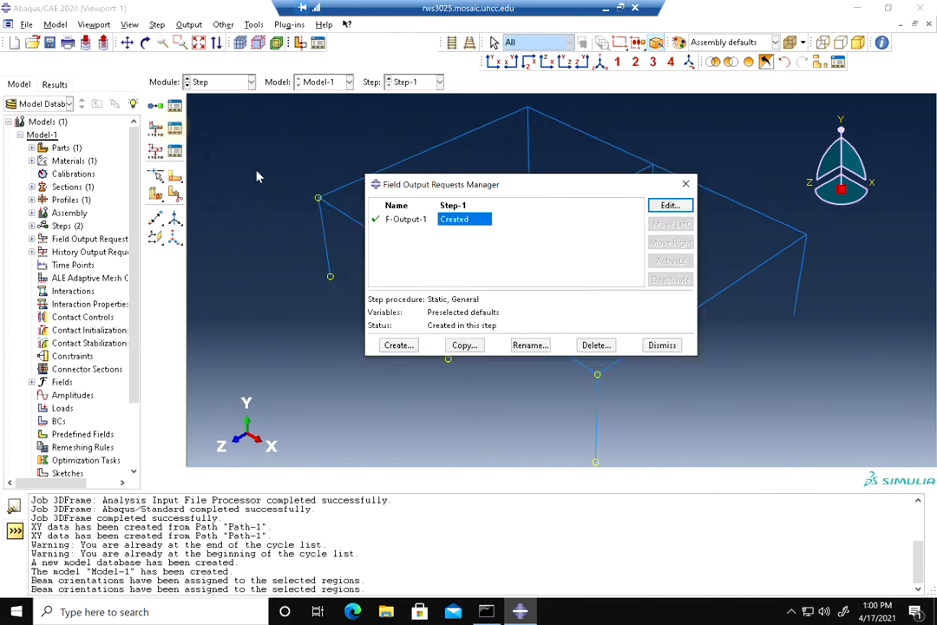
click(670, 206)
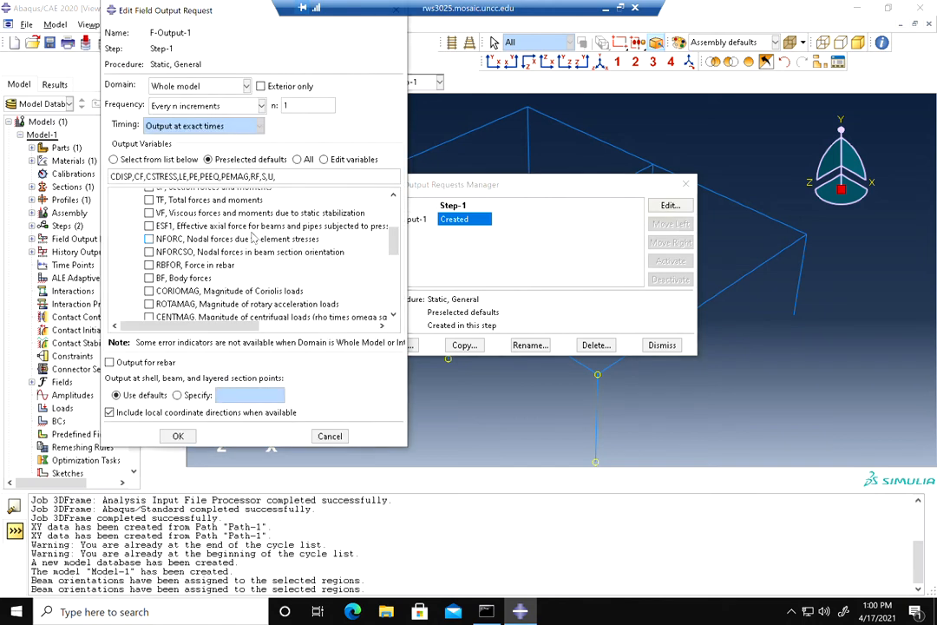
scroll(287, 244, up, 3)
scroll(260, 245, down, 2)
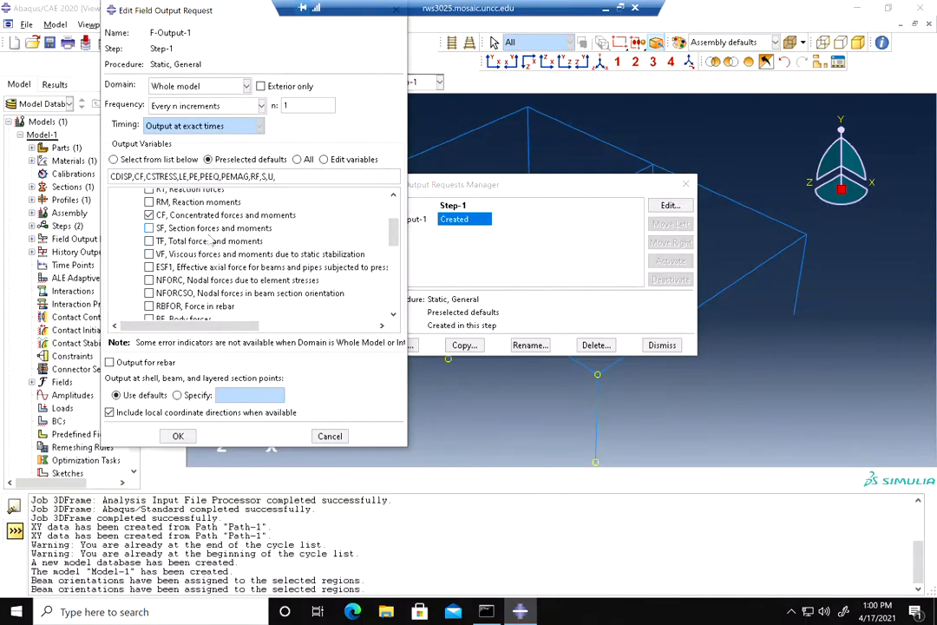
click(148, 227)
scroll(189, 257, down, 2)
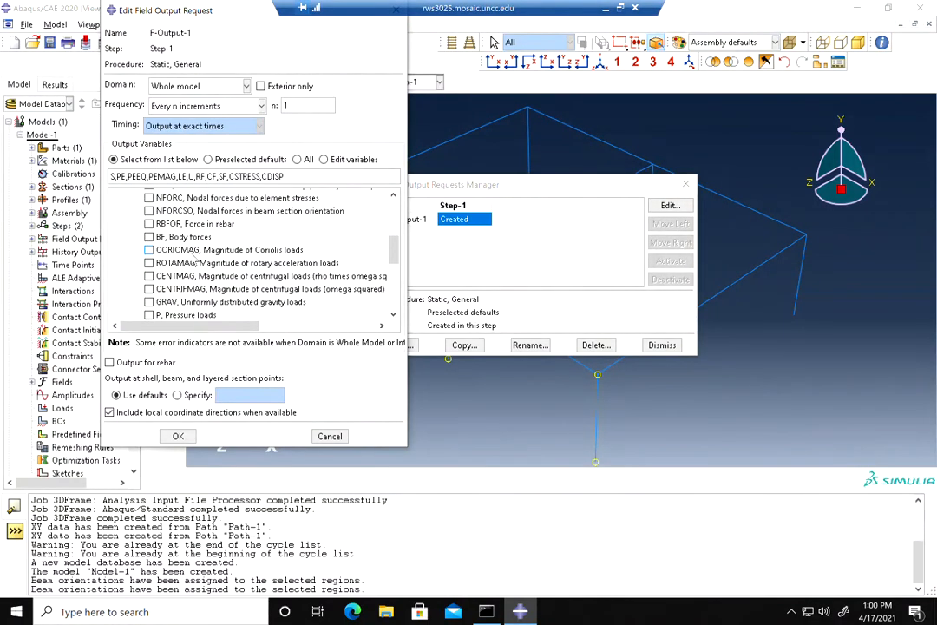
click(149, 210)
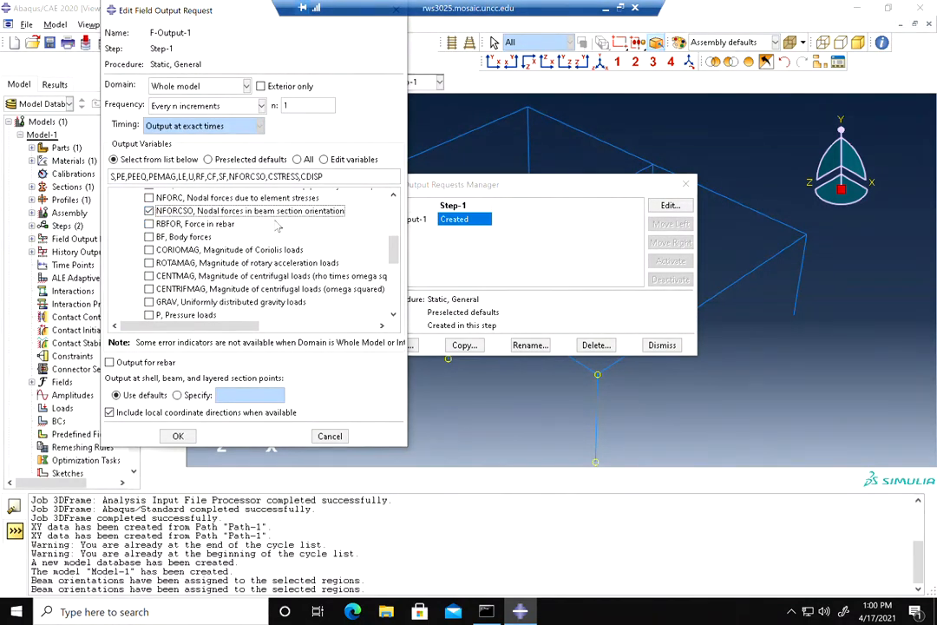
click(179, 436)
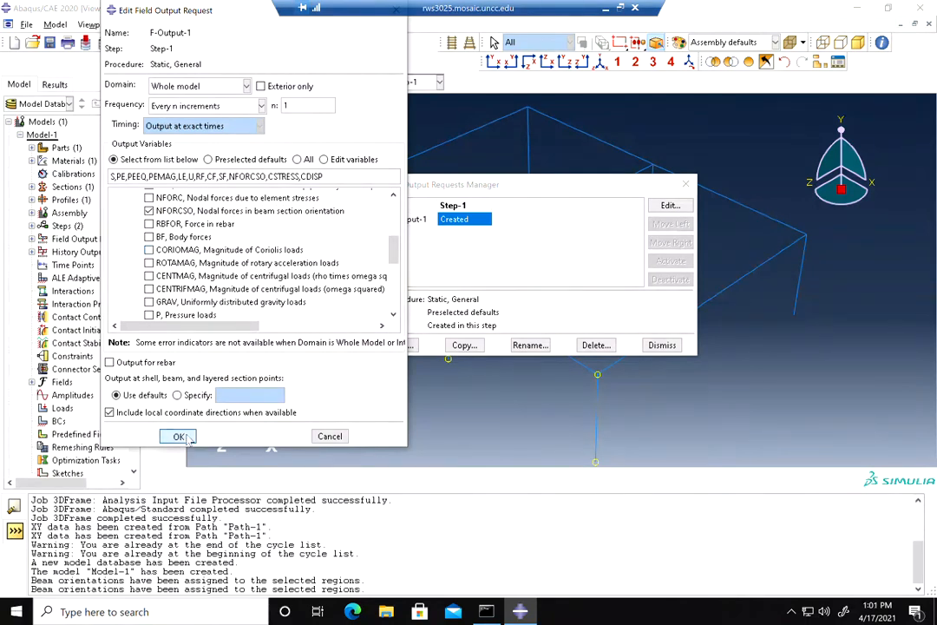
click(662, 345)
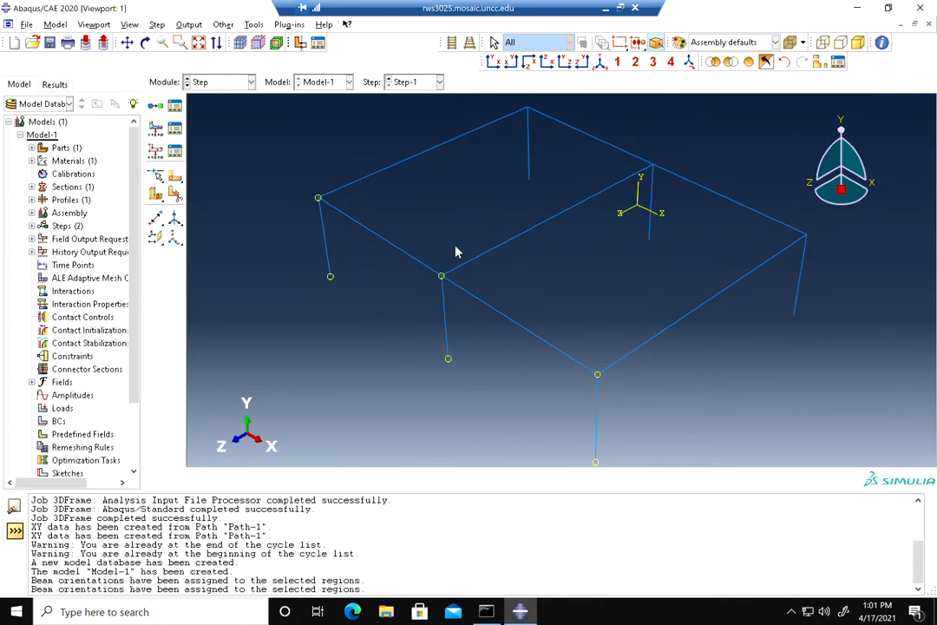
Switch to the Load module and define a Displacement/Rotation boundary condition named Fixed in Step-1
click(222, 82)
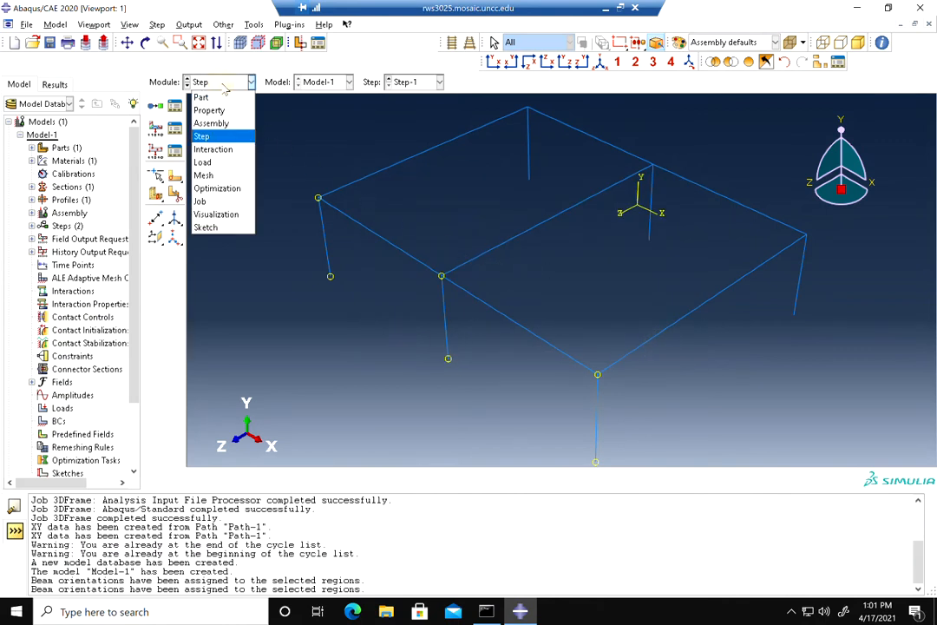
click(208, 163)
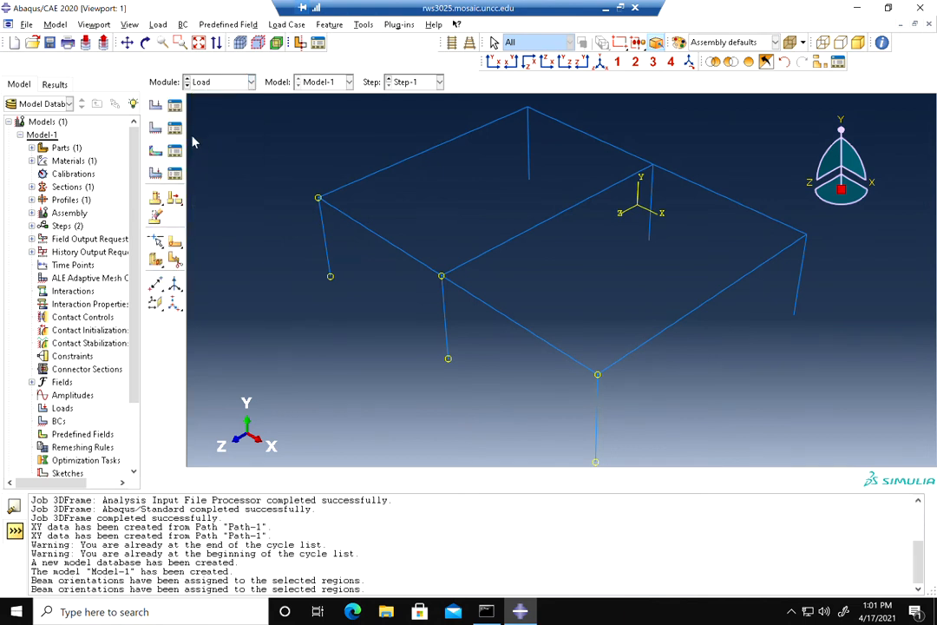
click(156, 127)
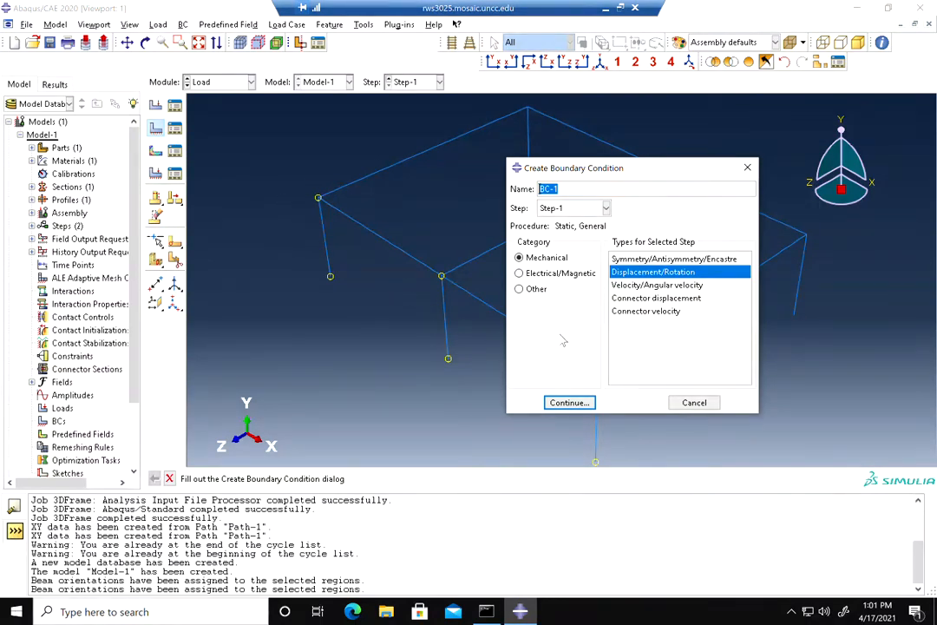
click(561, 189)
key(BackSpace)
key(BackSpace)
click(569, 402)
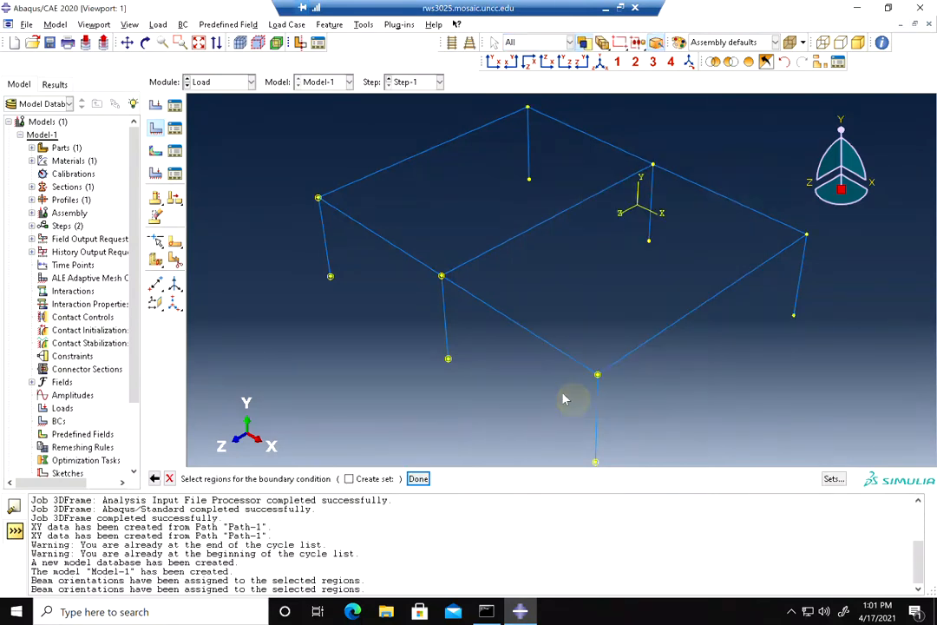
Apply the Fixed condition to the six column base points, constraining U1 through UR3 to zero
click(450, 361)
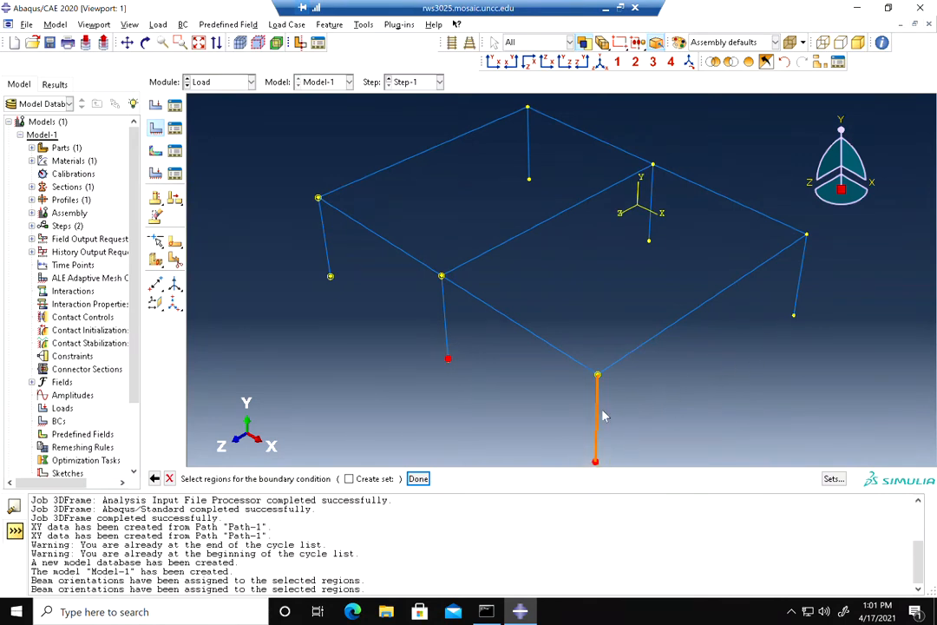
shift+click(794, 317)
shift+click(650, 241)
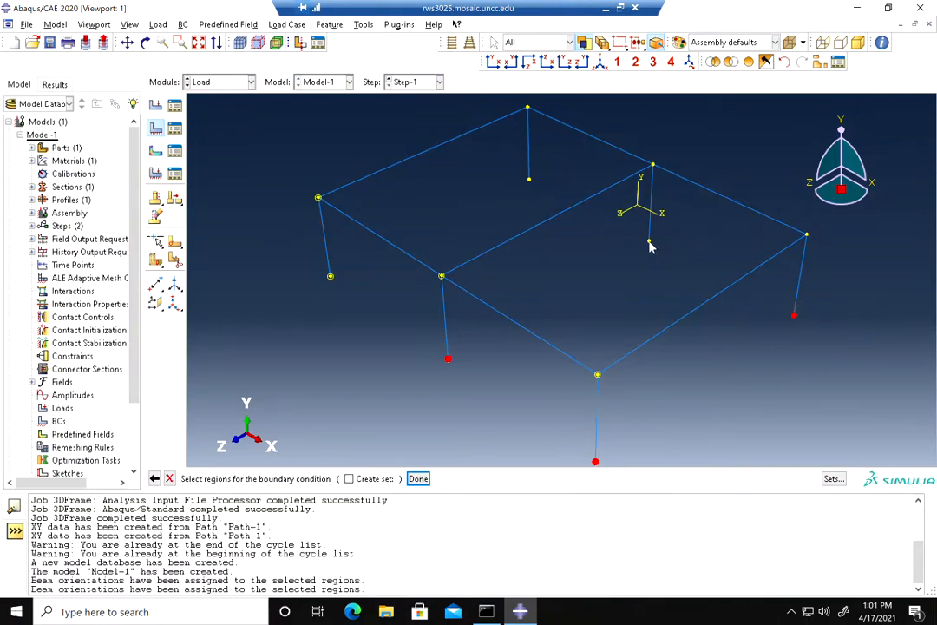
shift+click(528, 179)
shift+click(330, 276)
click(418, 478)
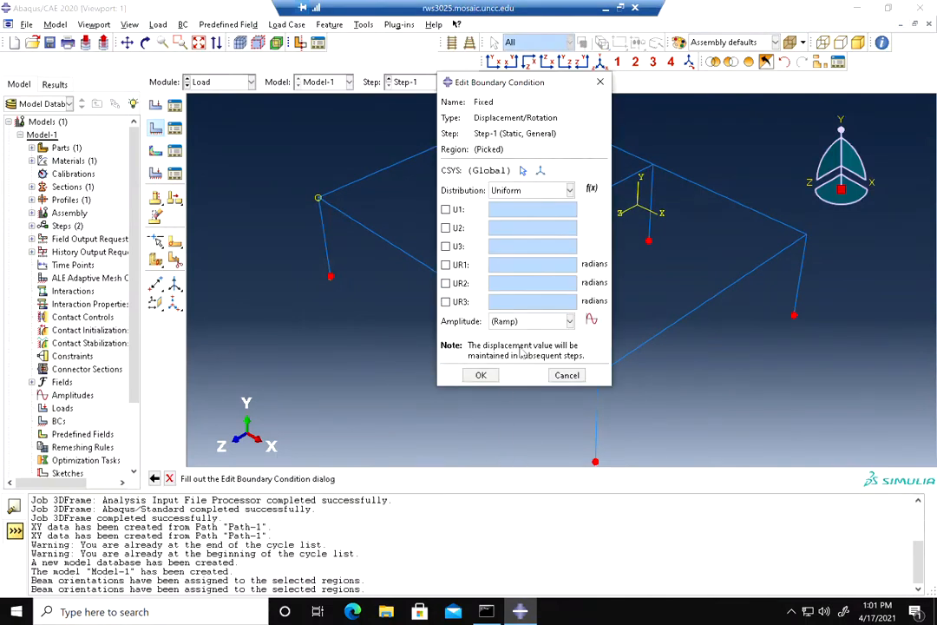
click(446, 210)
click(446, 246)
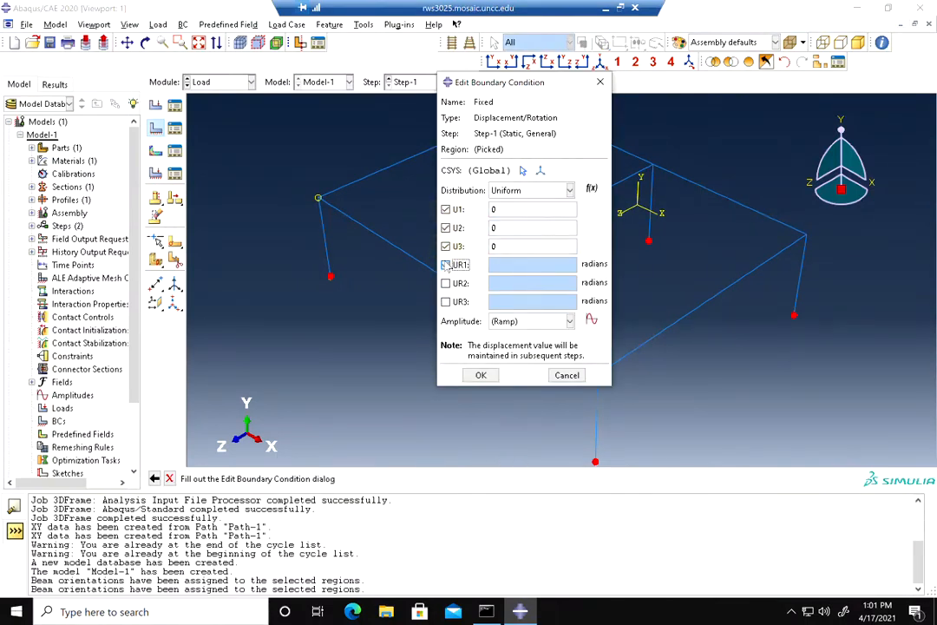
click(446, 265)
click(447, 283)
click(446, 301)
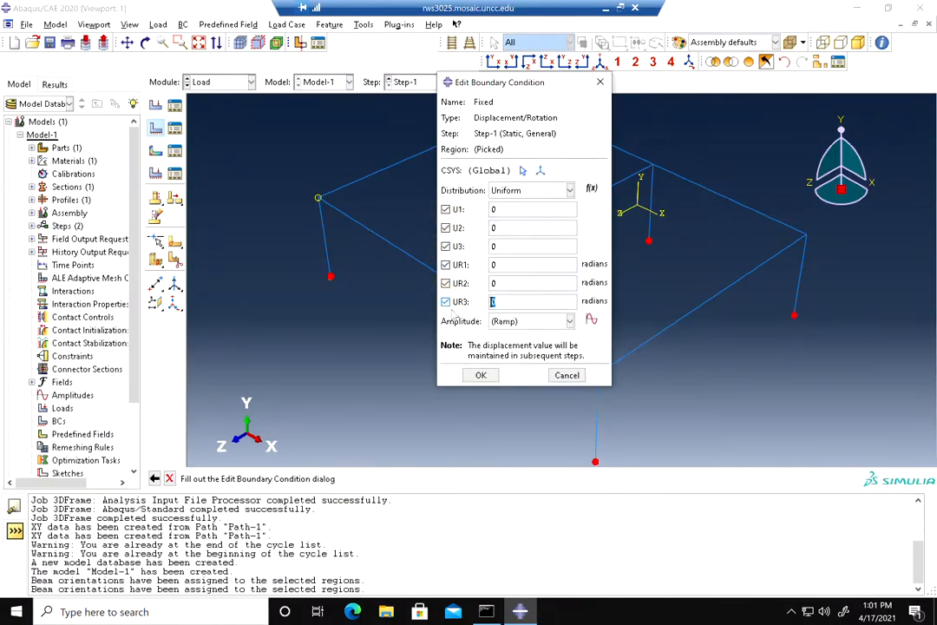
click(489, 377)
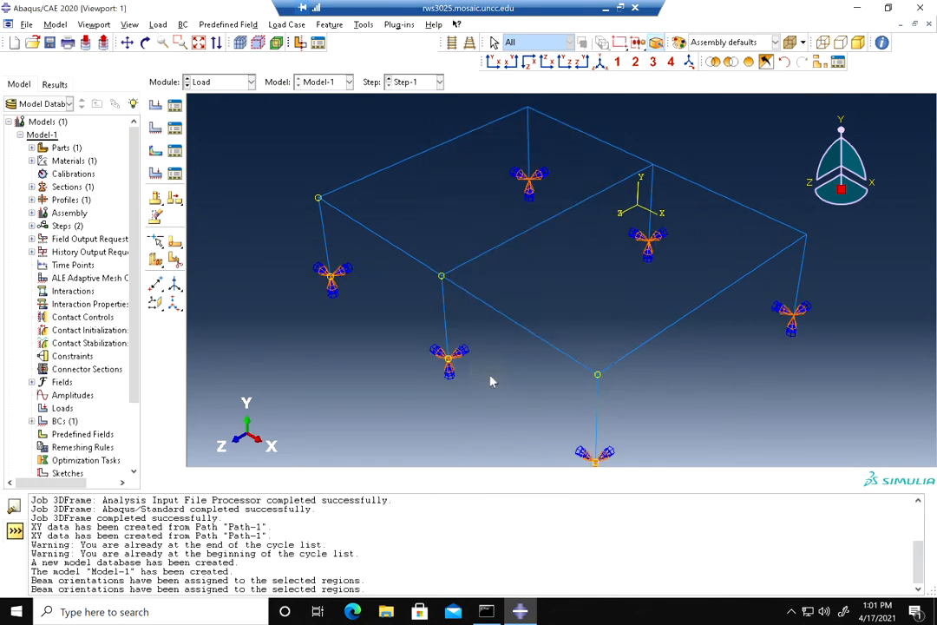
Apply a uniform line load with Component 2 of -15 to all top beams of the frame
click(156, 105)
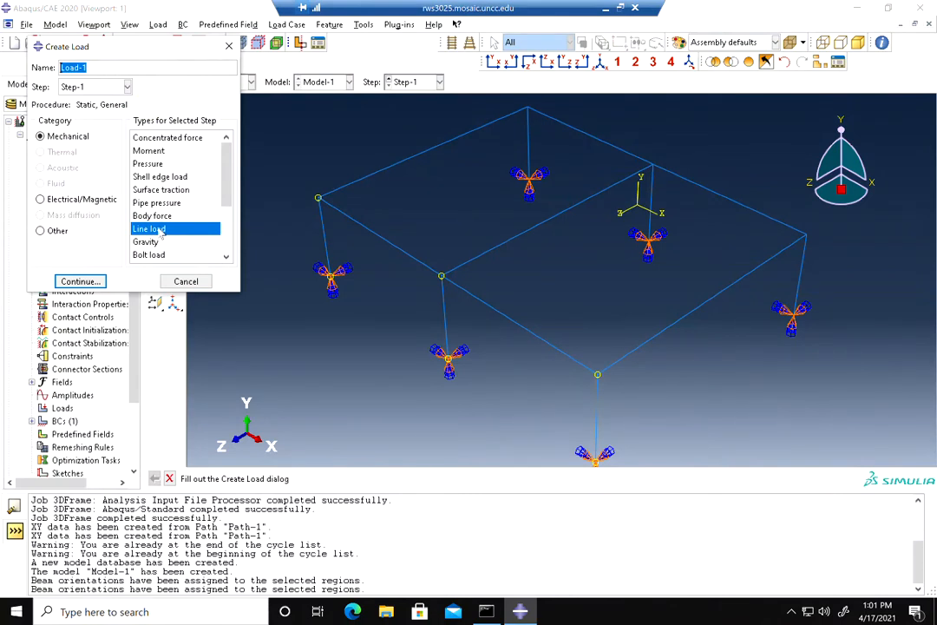
click(83, 281)
drag(437, 145, 380, 252)
drag(519, 232, 491, 323)
shift+drag(729, 186, 679, 327)
shift+drag(621, 129, 594, 155)
click(359, 478)
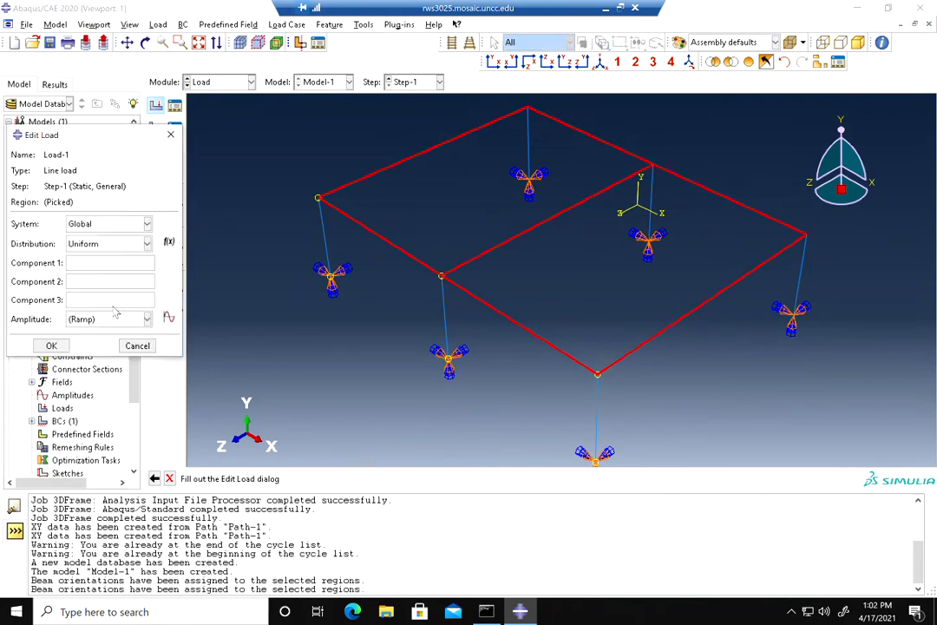
drag(83, 137, 176, 122)
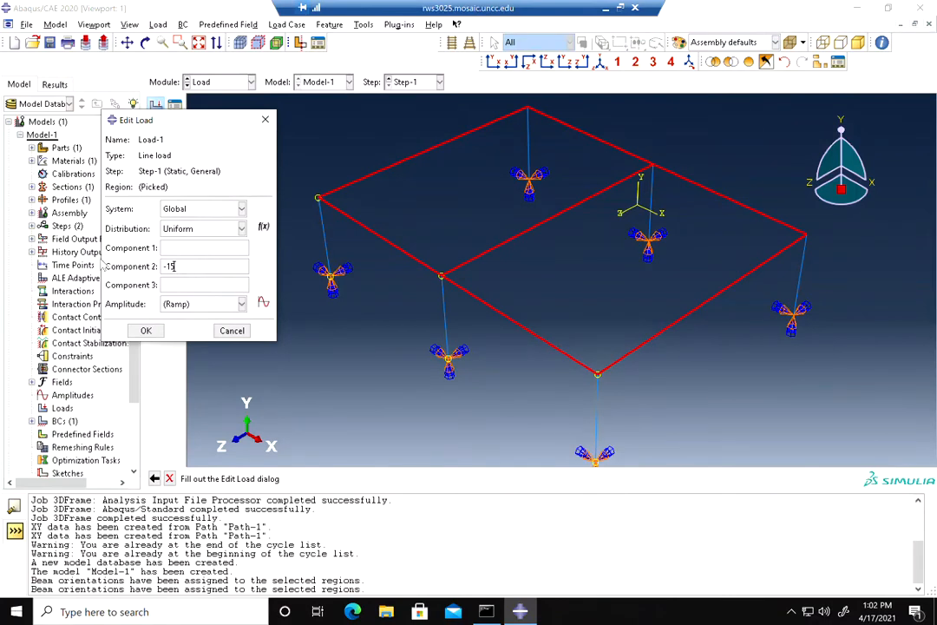
click(147, 331)
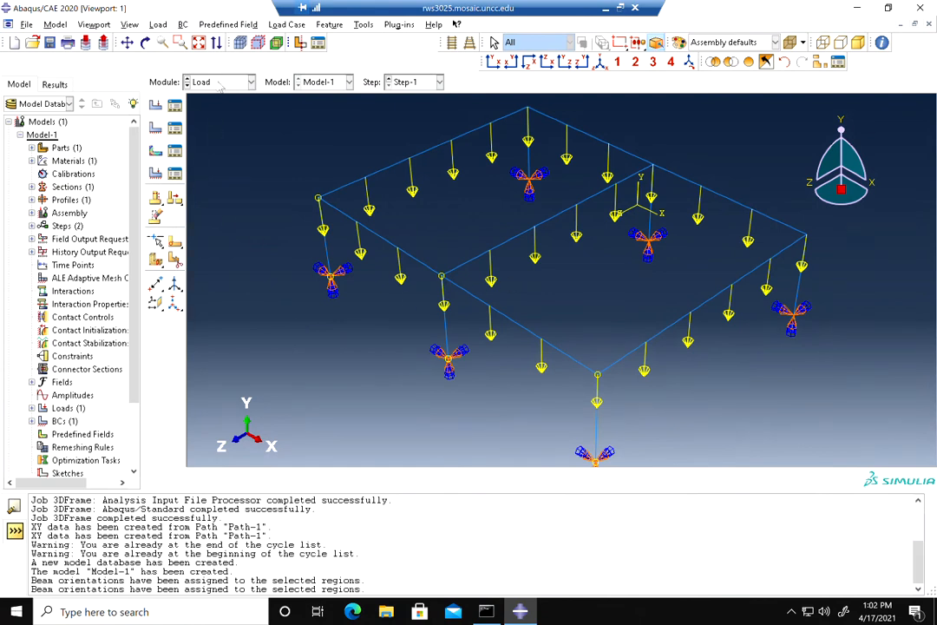
Switch to the Mesh module
click(221, 83)
click(216, 172)
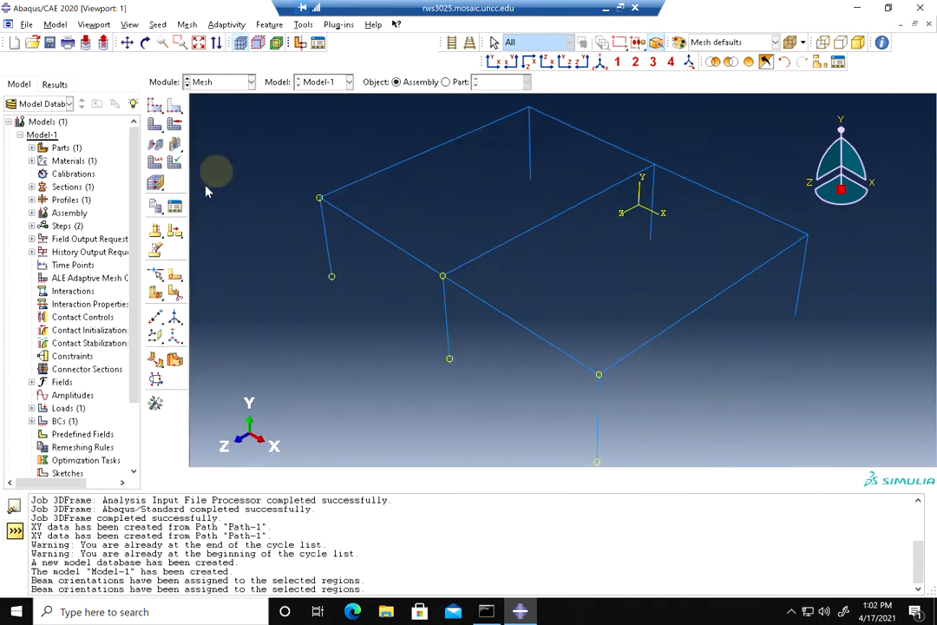
Switch the mesh object from the assembly to the Frame part
click(174, 105)
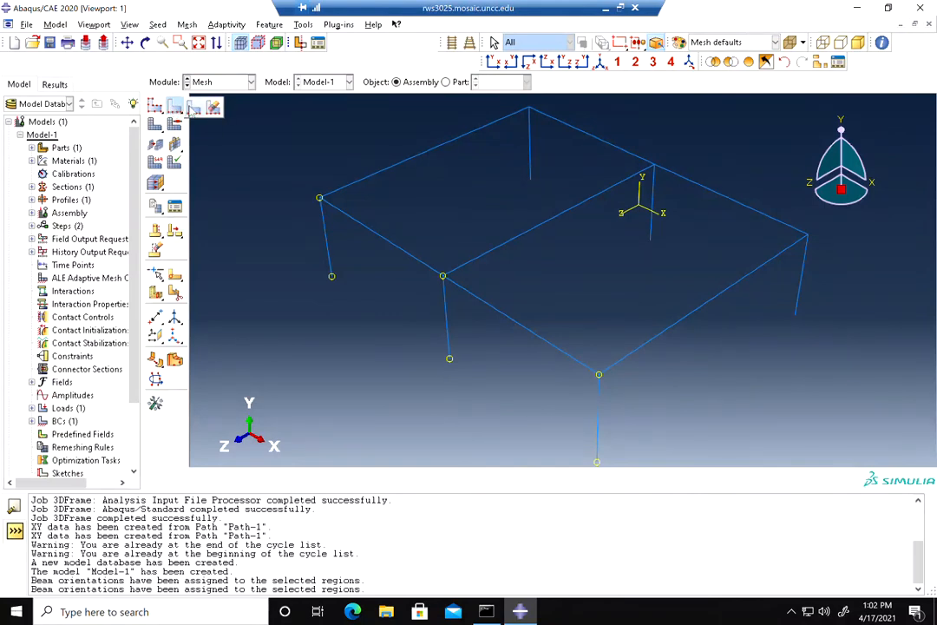
click(174, 106)
click(458, 335)
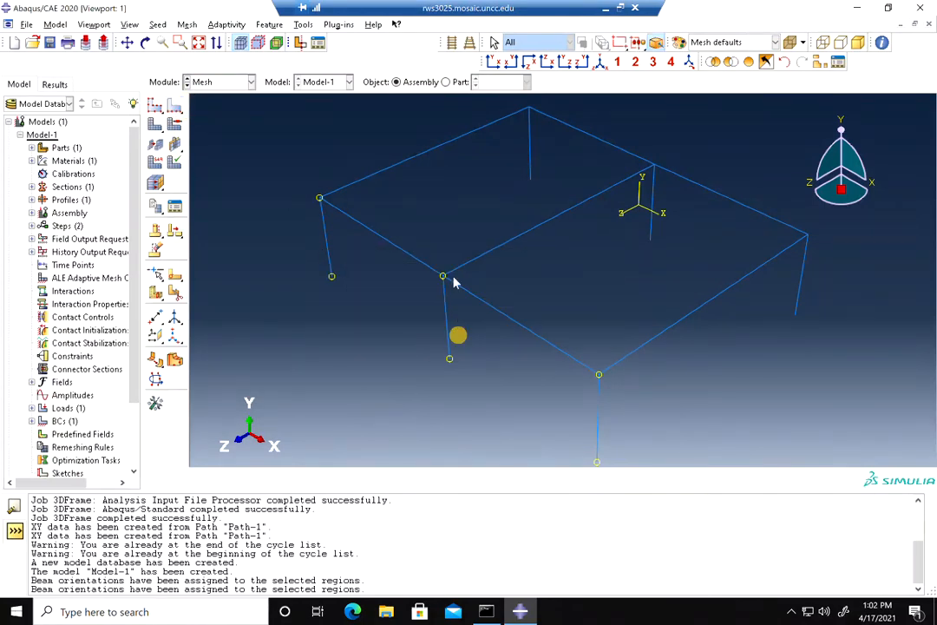
click(446, 82)
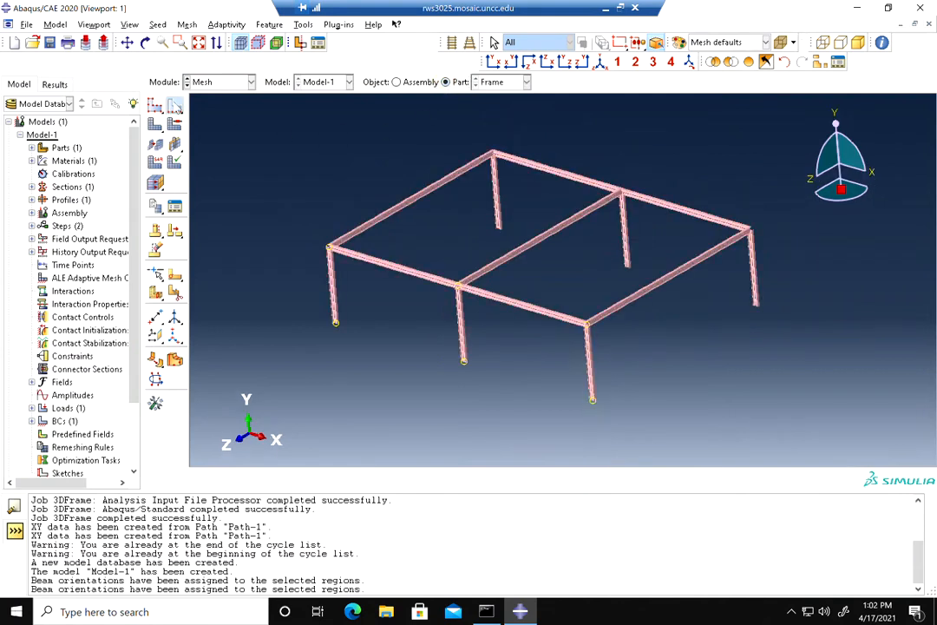
Turn off rendering of beam profiles in the part display options
click(175, 105)
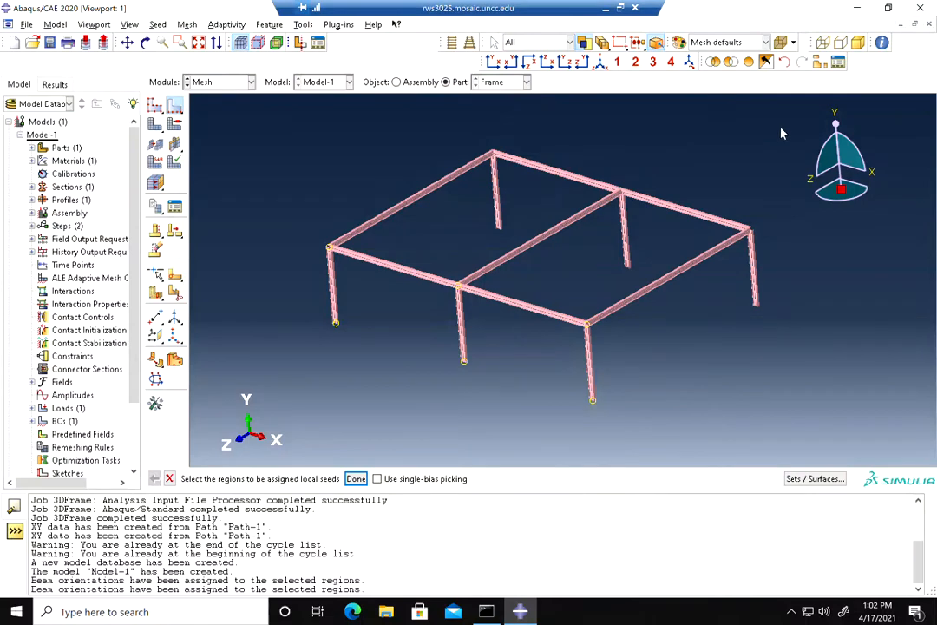
drag(732, 176, 309, 398)
click(128, 25)
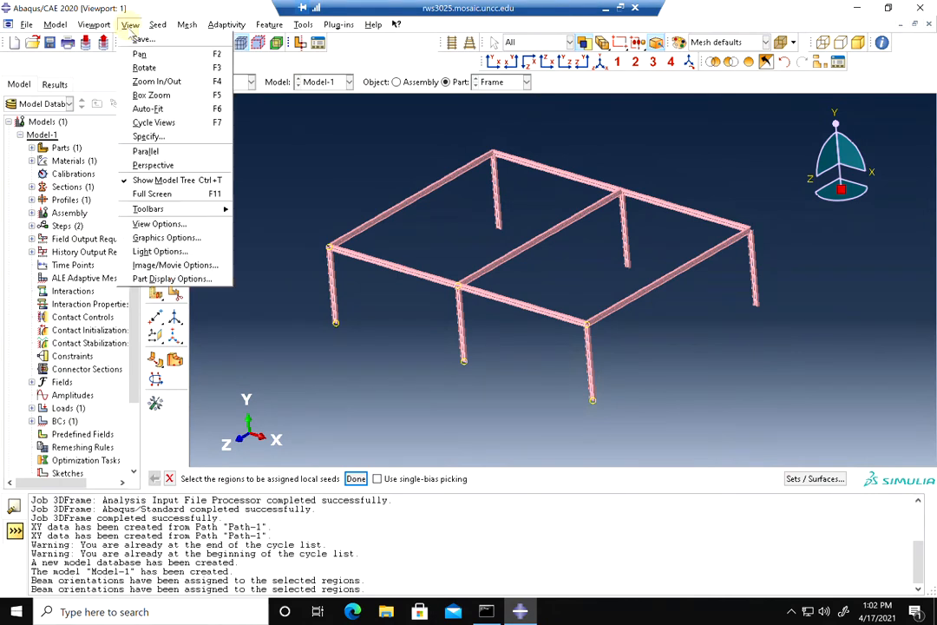
click(161, 278)
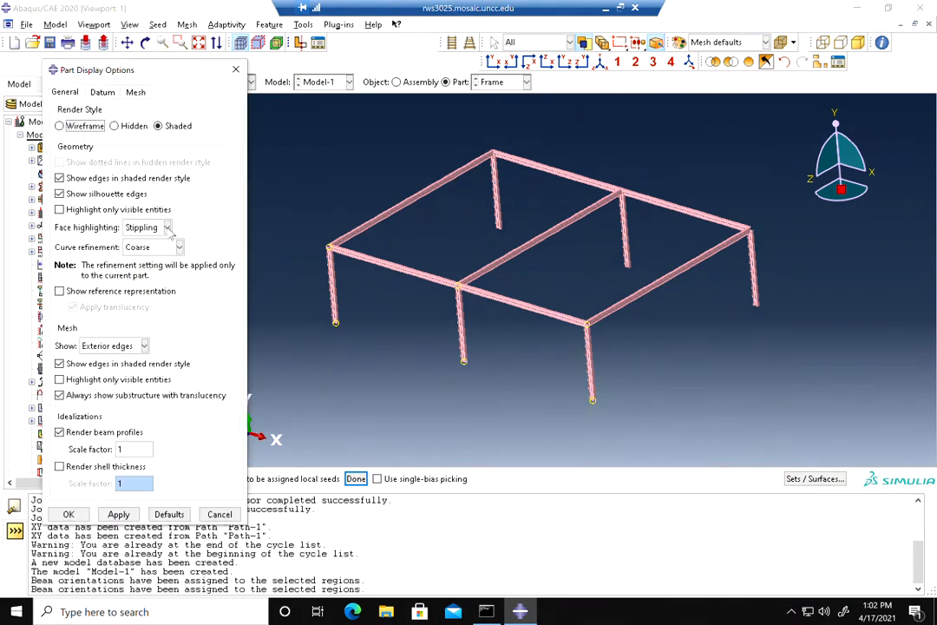
click(79, 434)
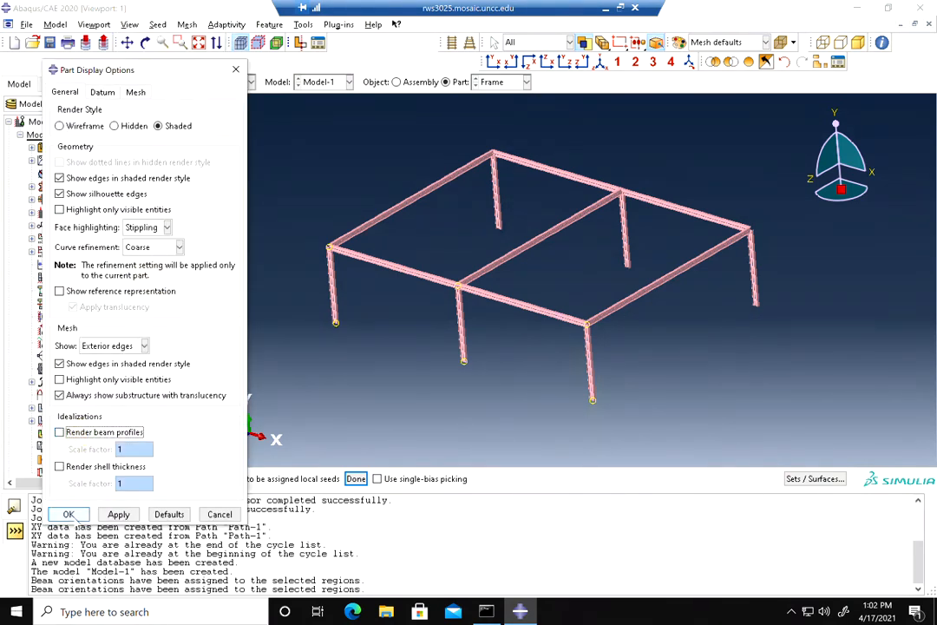
click(69, 515)
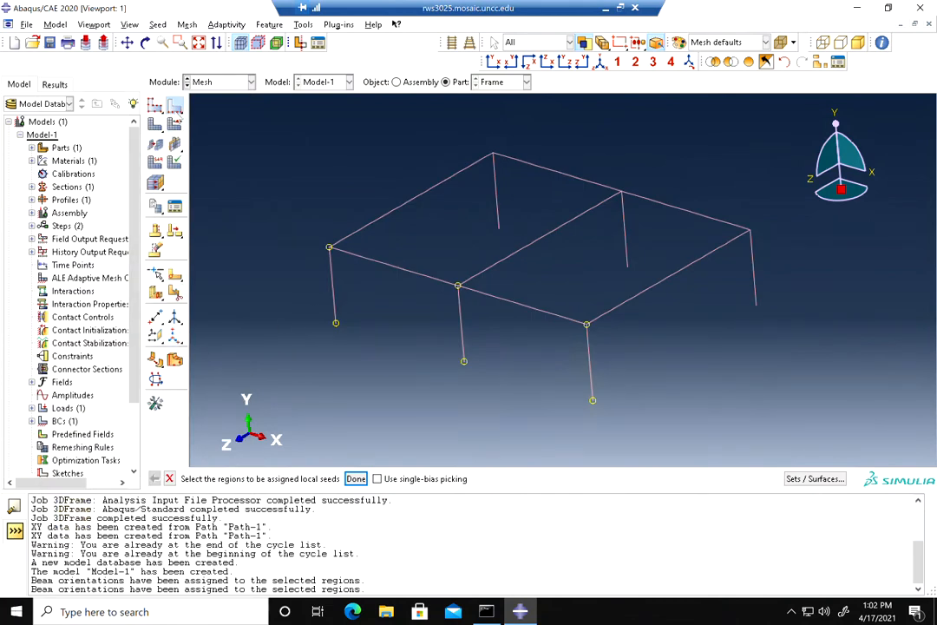
Seed all frame edges by number with 5 elements per edge
drag(756, 144, 306, 395)
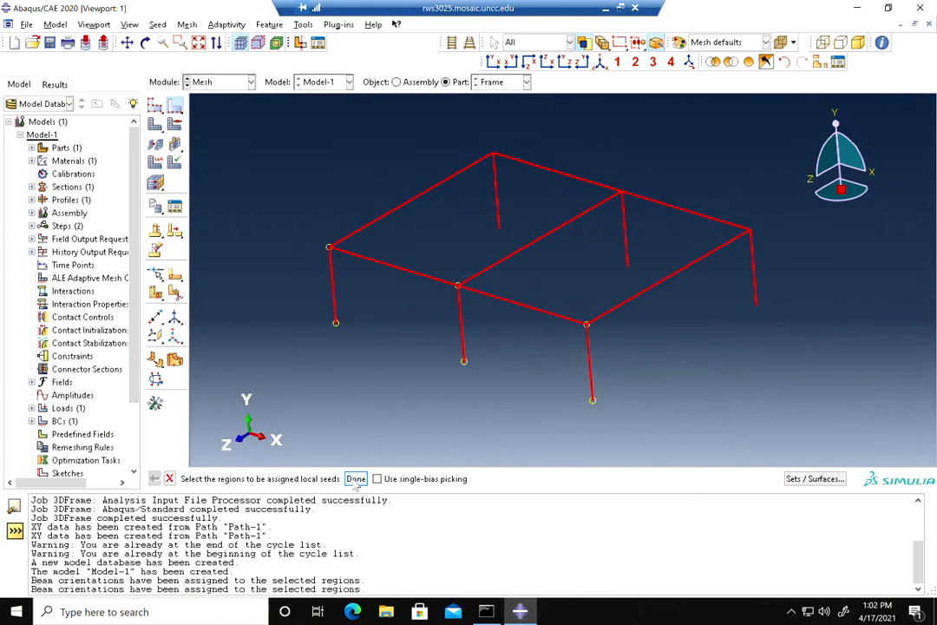
middle_click(301, 408)
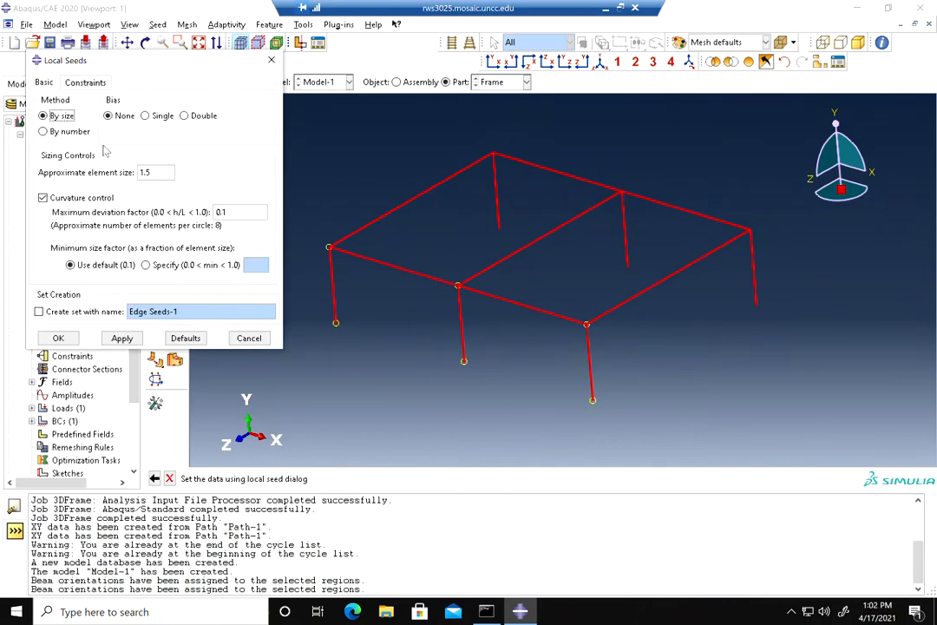
click(66, 130)
double_click(143, 172)
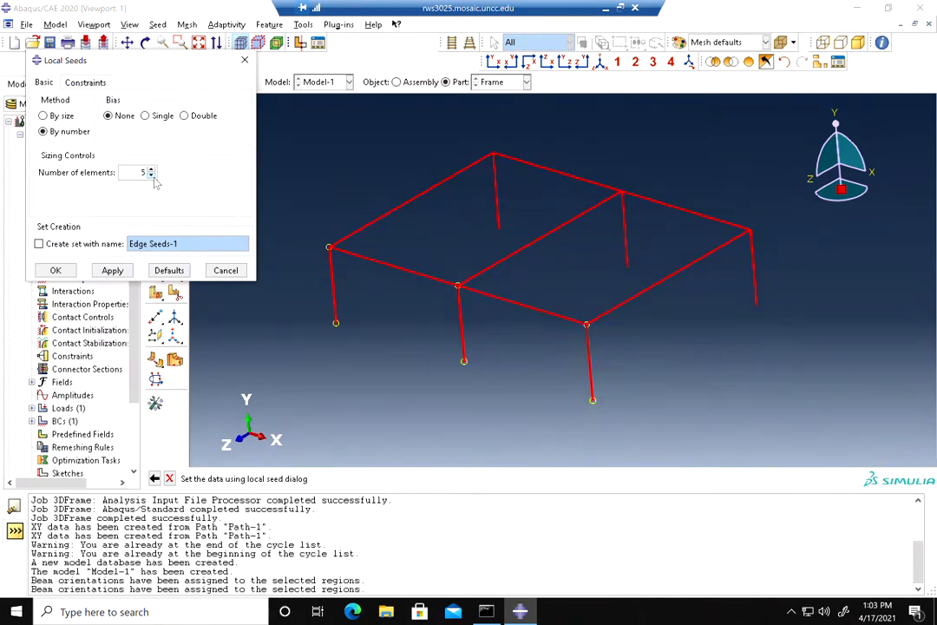
click(57, 270)
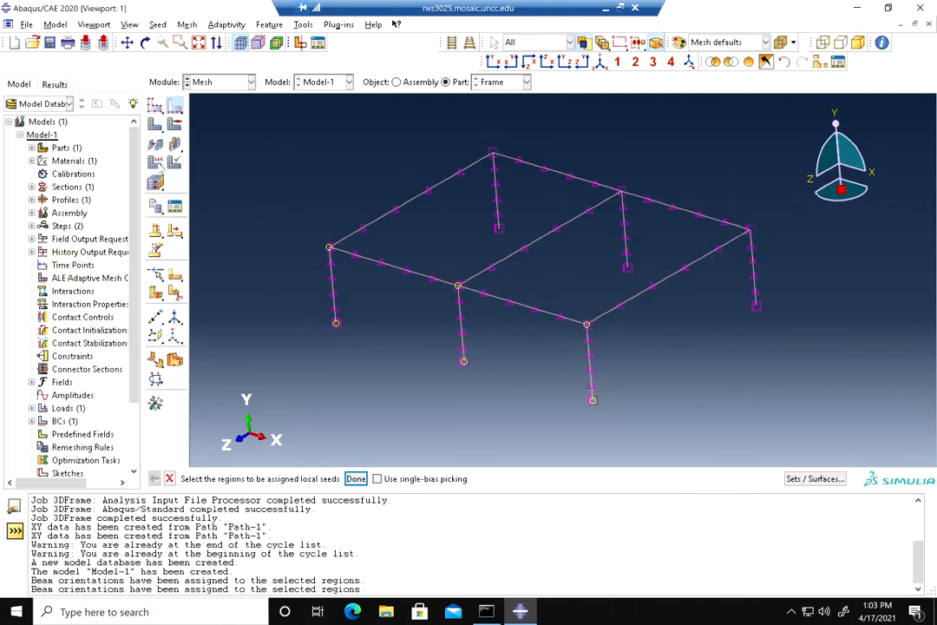
Assign the linear B31 beam element type to all frame edges
click(158, 168)
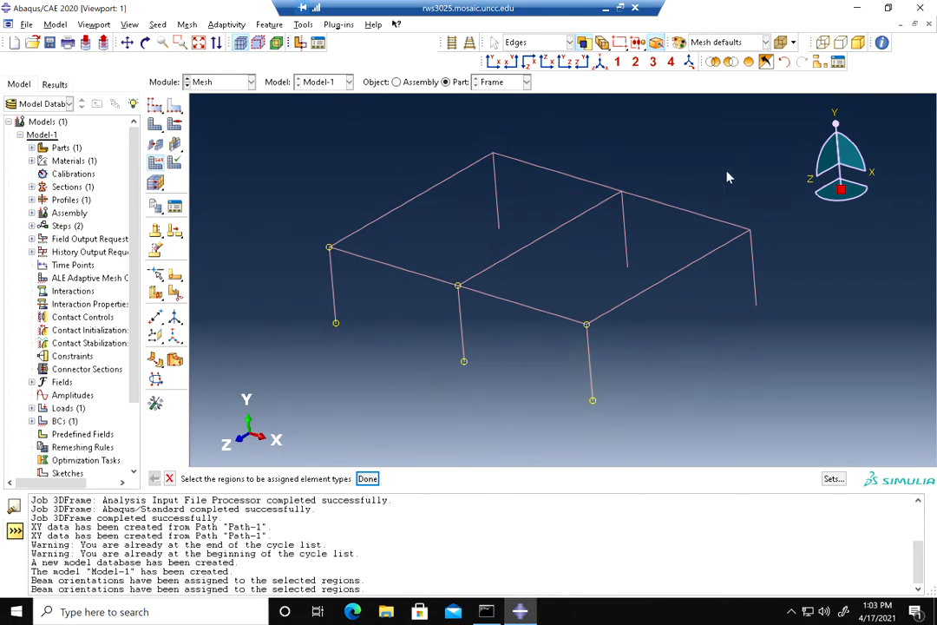
drag(776, 153, 295, 412)
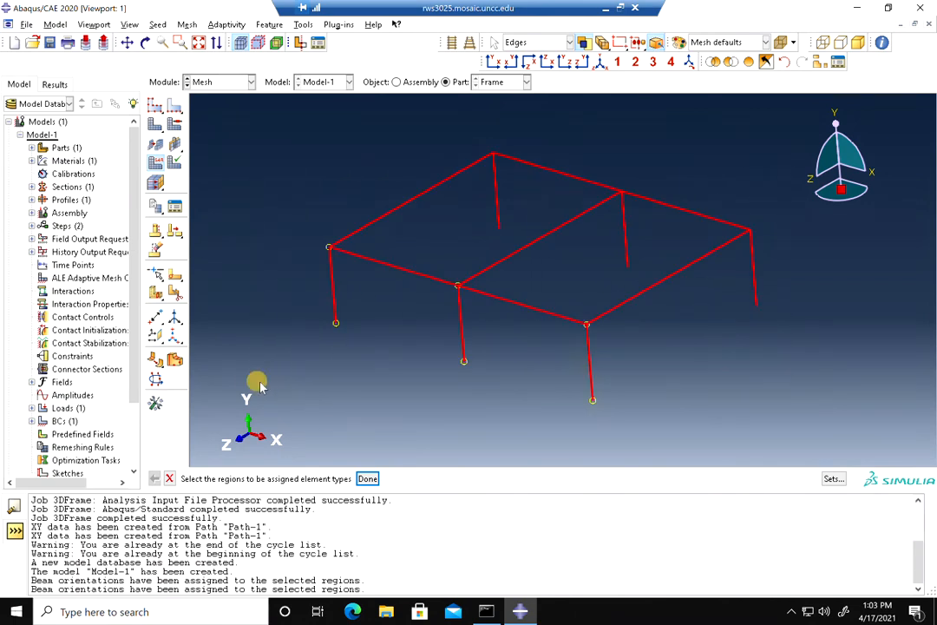
click(367, 478)
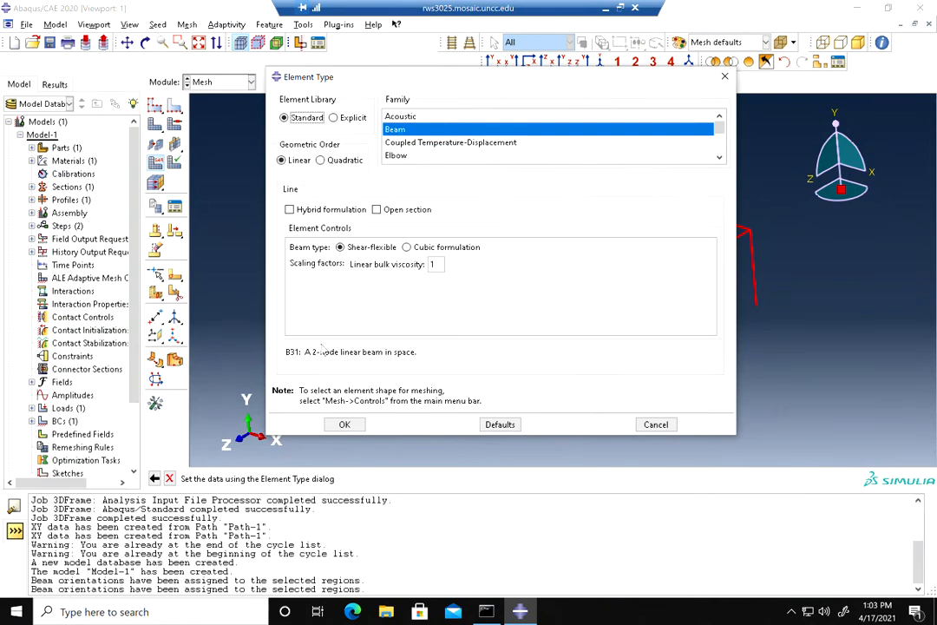
drag(305, 352, 419, 351)
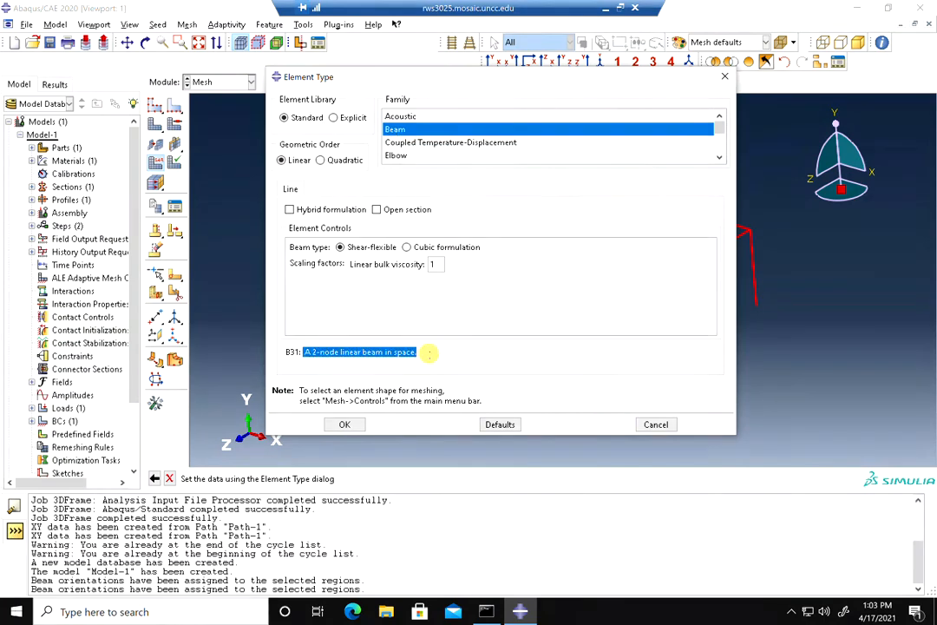
click(321, 161)
drag(304, 351, 431, 351)
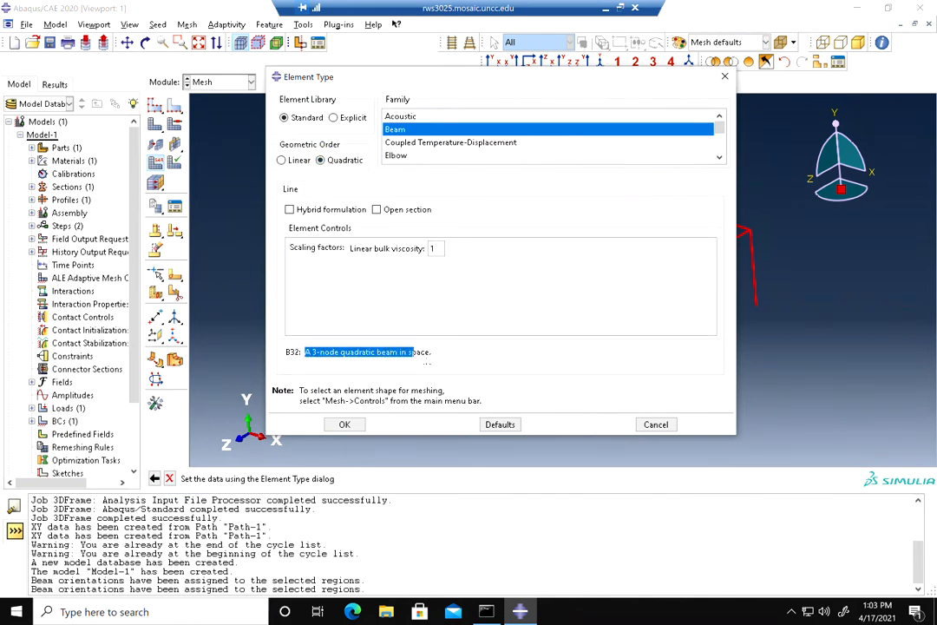
click(282, 161)
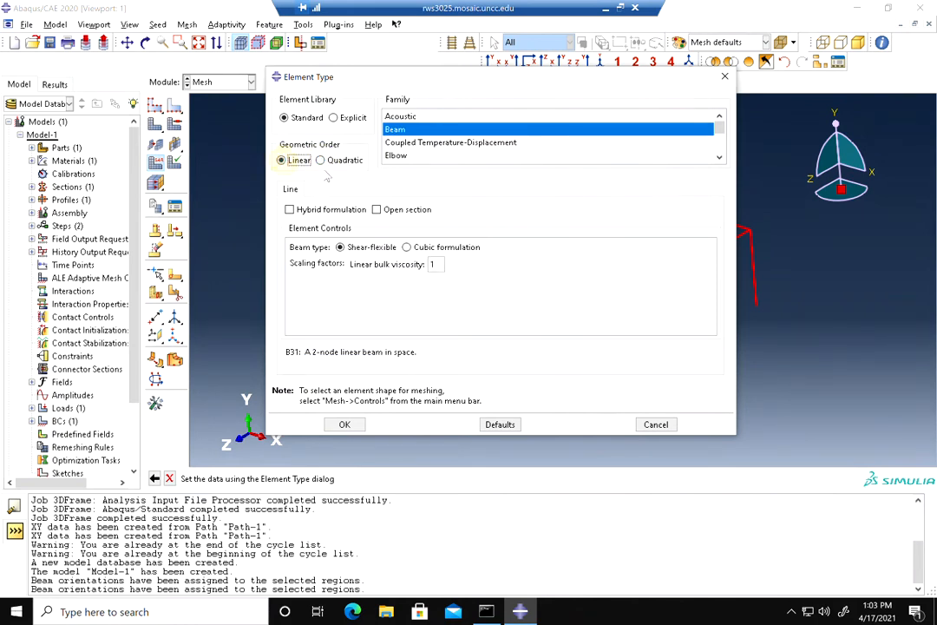
click(344, 424)
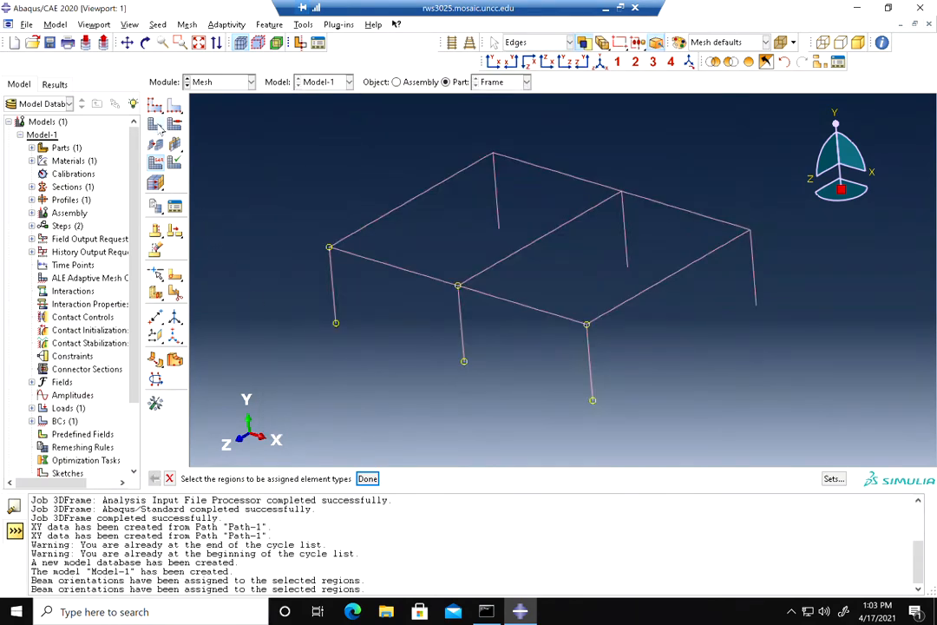
Mesh the Frame part
click(156, 124)
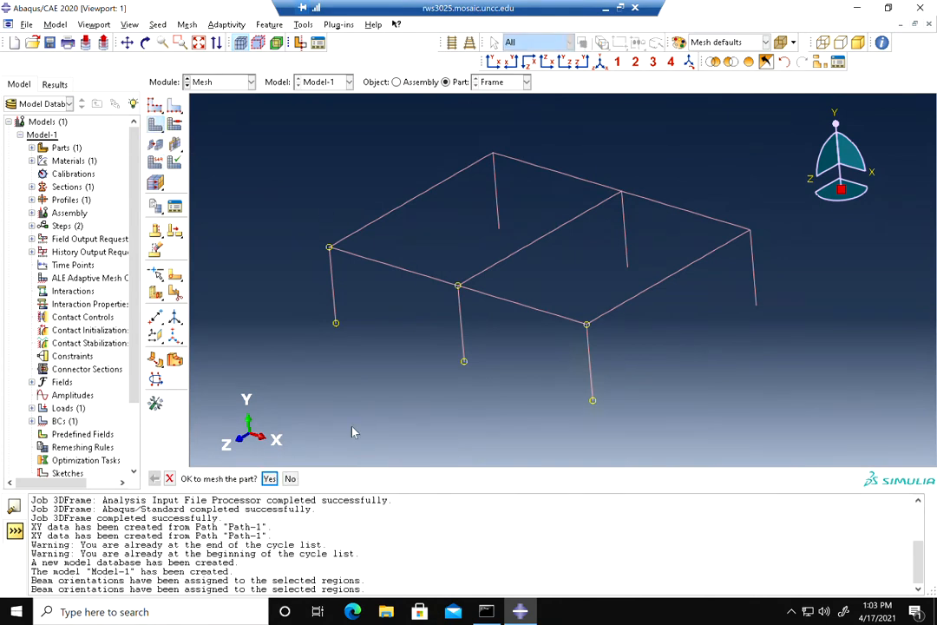
click(269, 479)
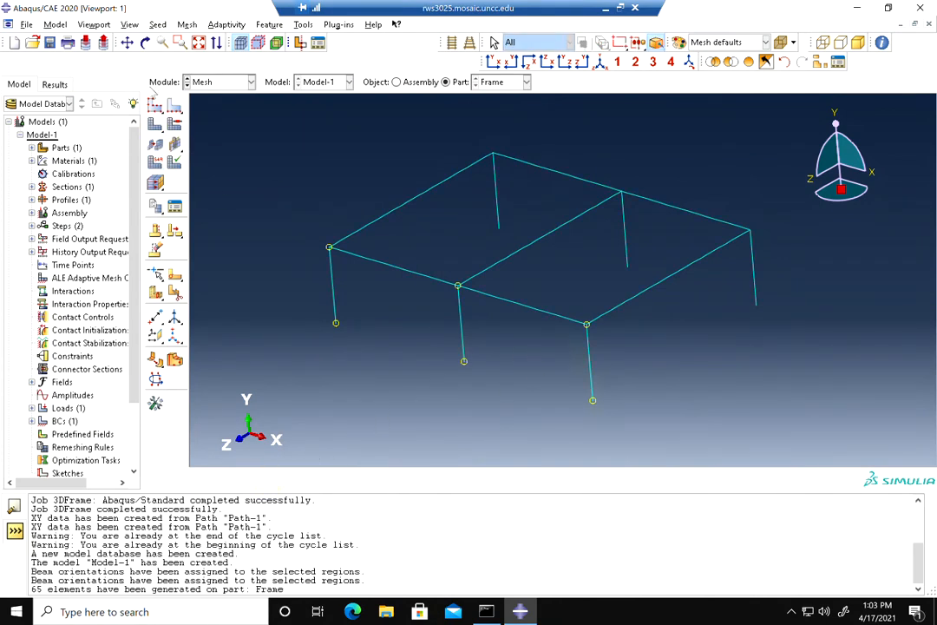
Temporarily show node and element labels on the frame mesh to inspect the numbering
click(129, 24)
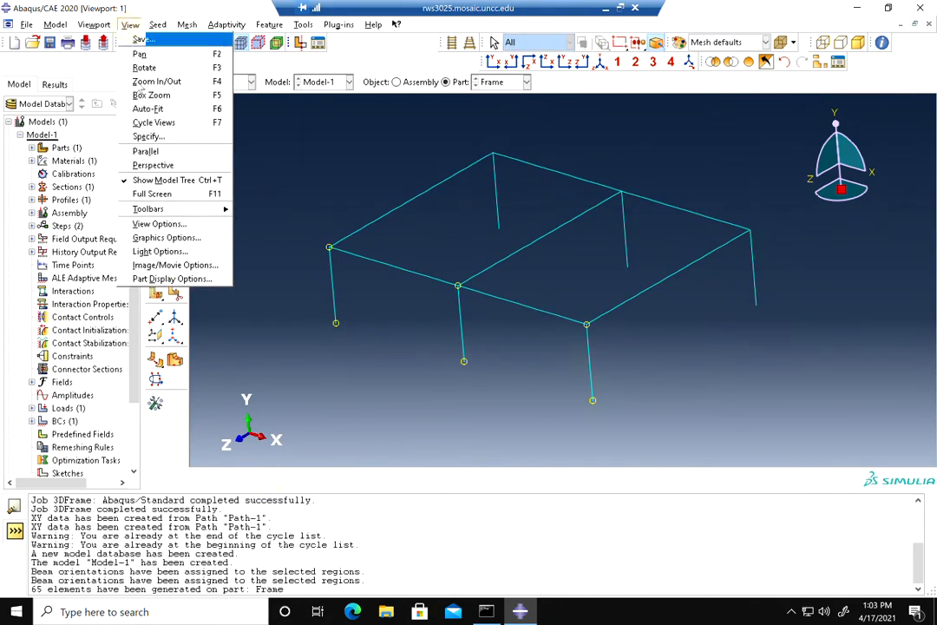
click(160, 279)
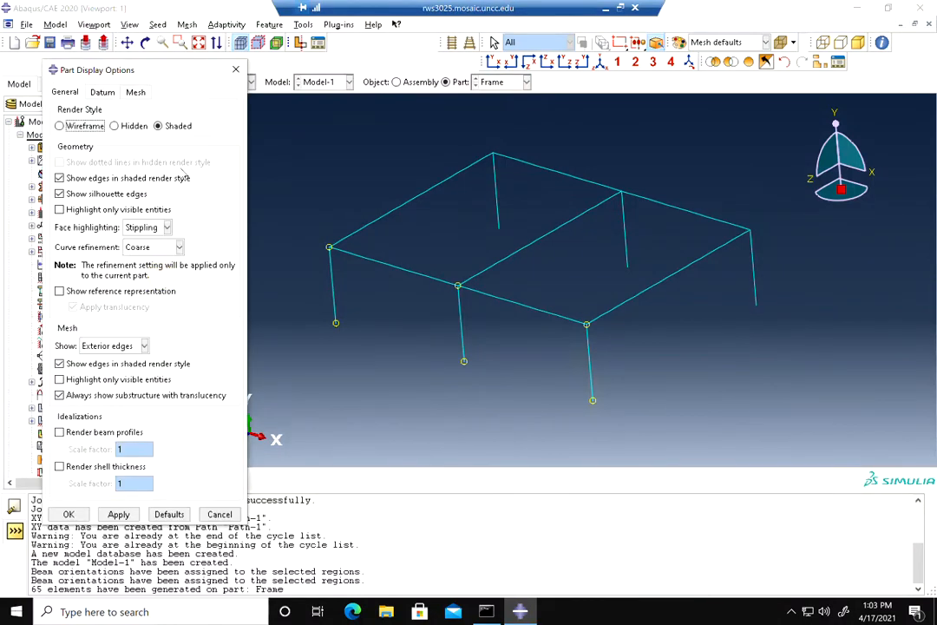
click(135, 92)
click(93, 208)
click(94, 224)
click(119, 515)
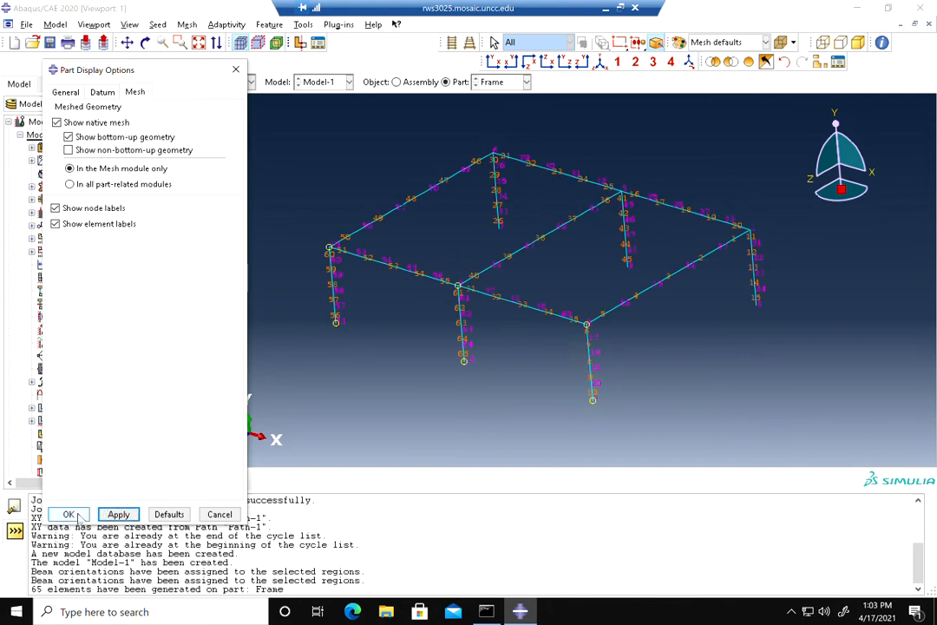
click(56, 224)
click(55, 208)
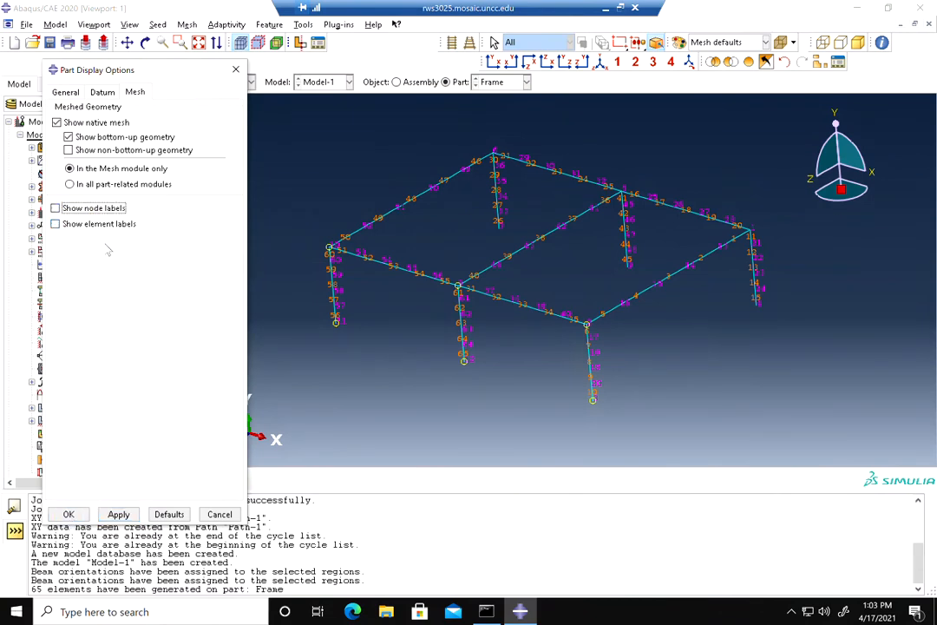
click(69, 514)
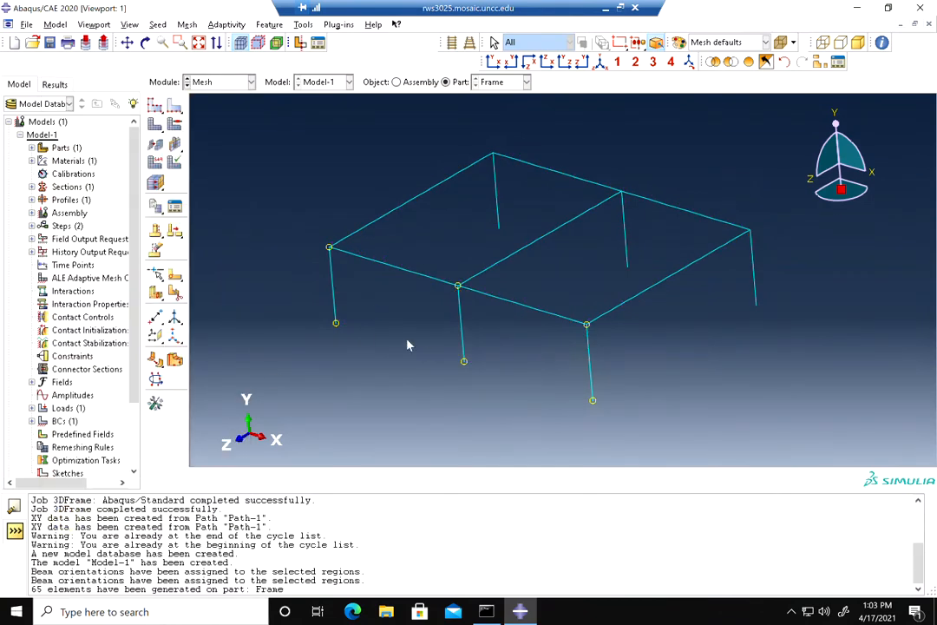
Switch to the Job module and create a job named Frame from Model-1
click(246, 83)
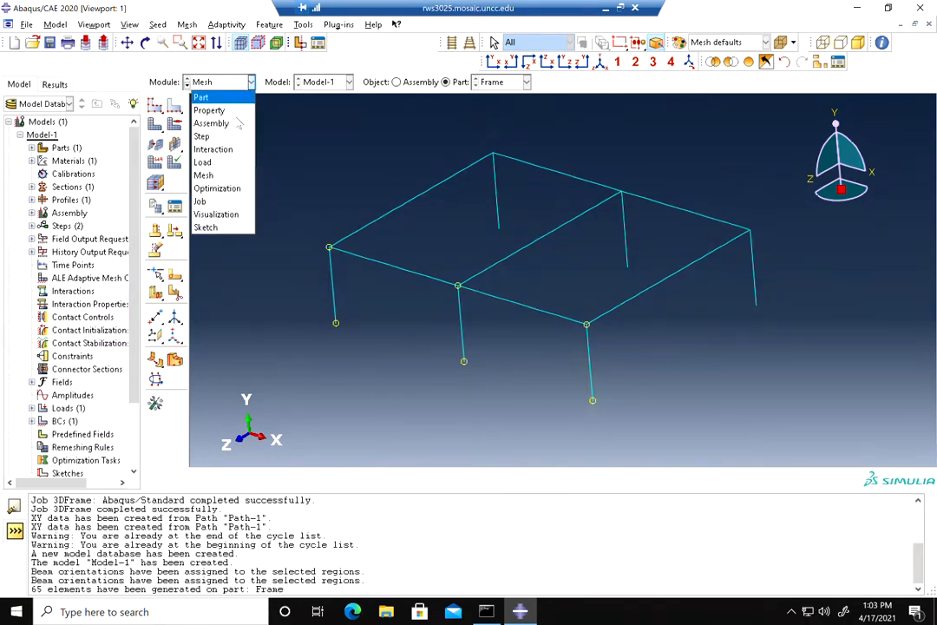
click(208, 167)
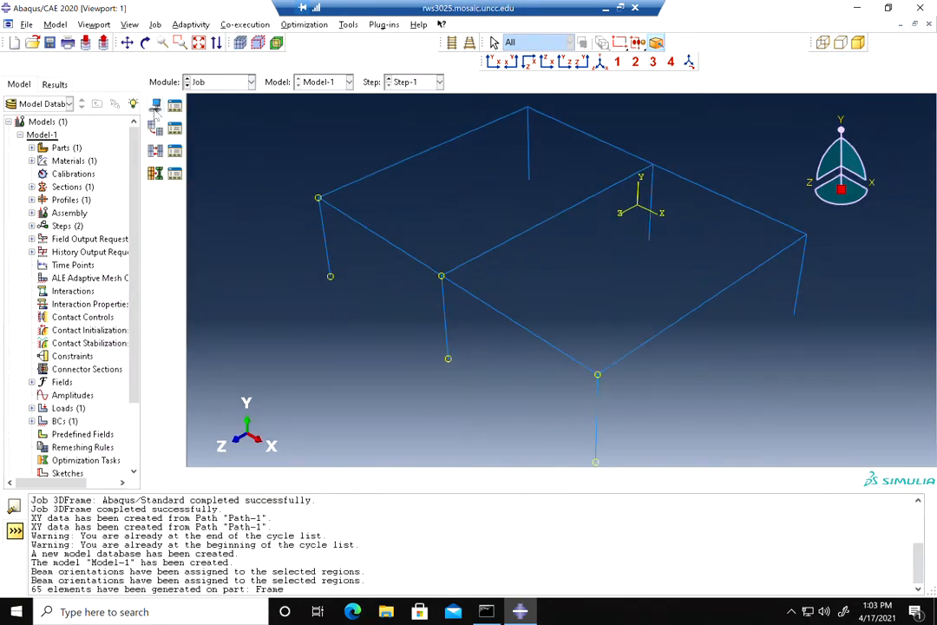
click(155, 105)
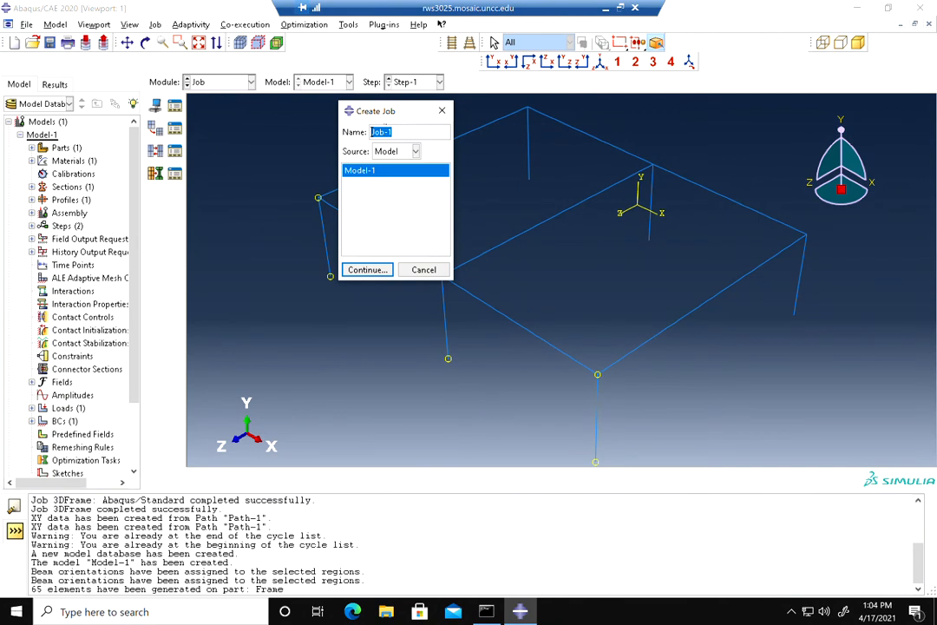
text(Frame)
click(366, 269)
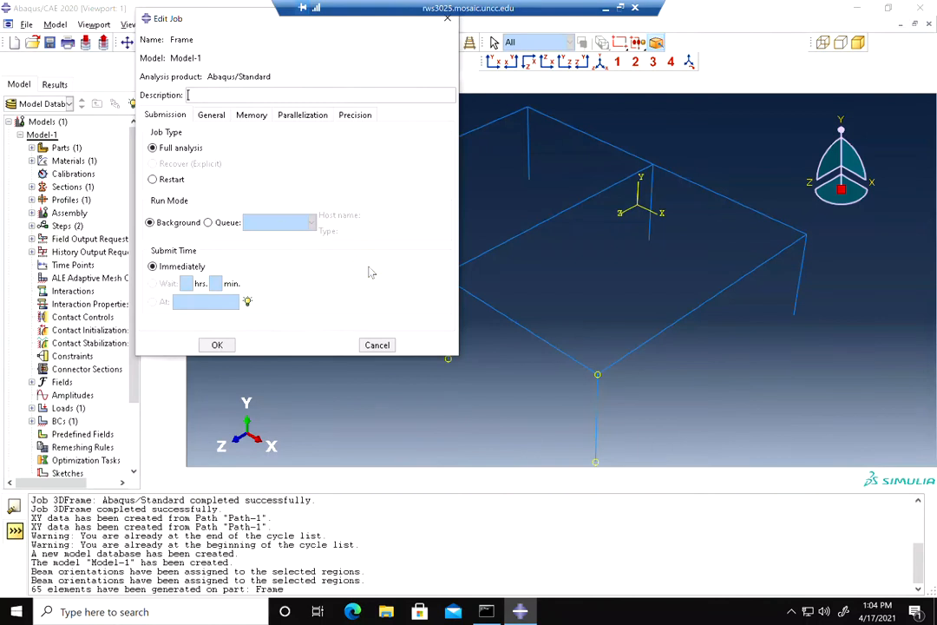
click(216, 345)
Submit the Frame job for analysis and open its results
scroll(130, 347, down, 3)
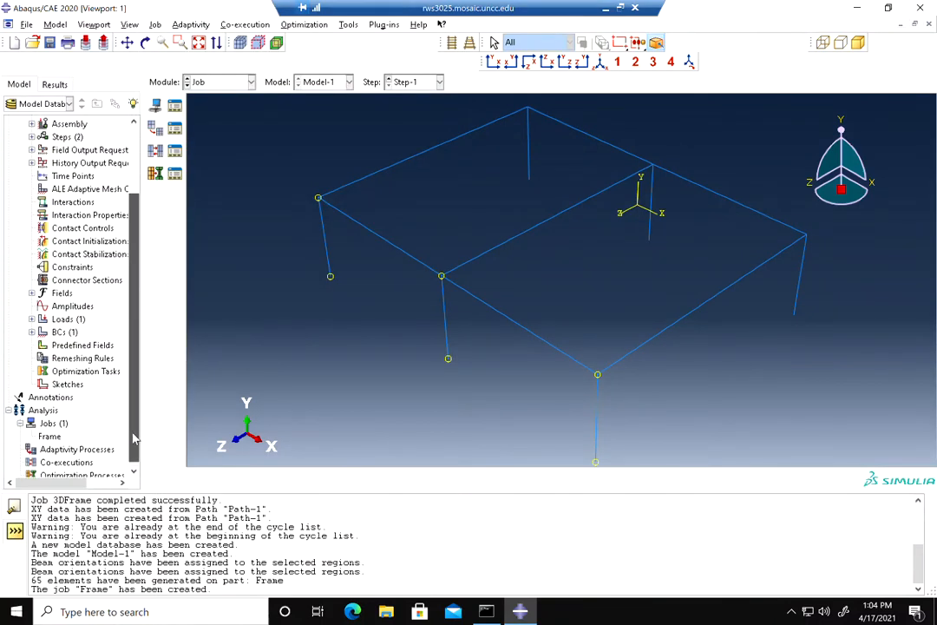
click(52, 431)
right_click(52, 432)
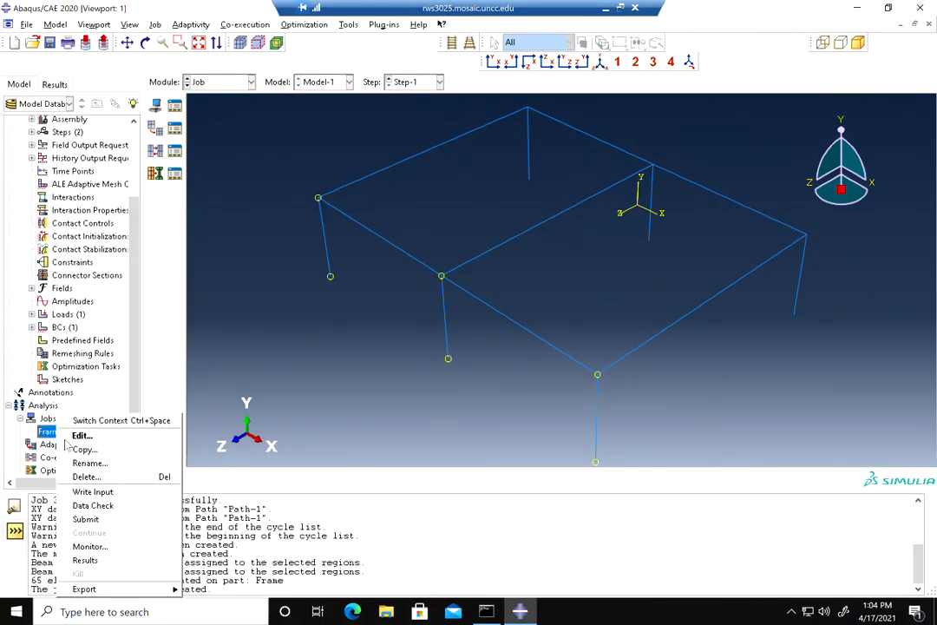
click(86, 519)
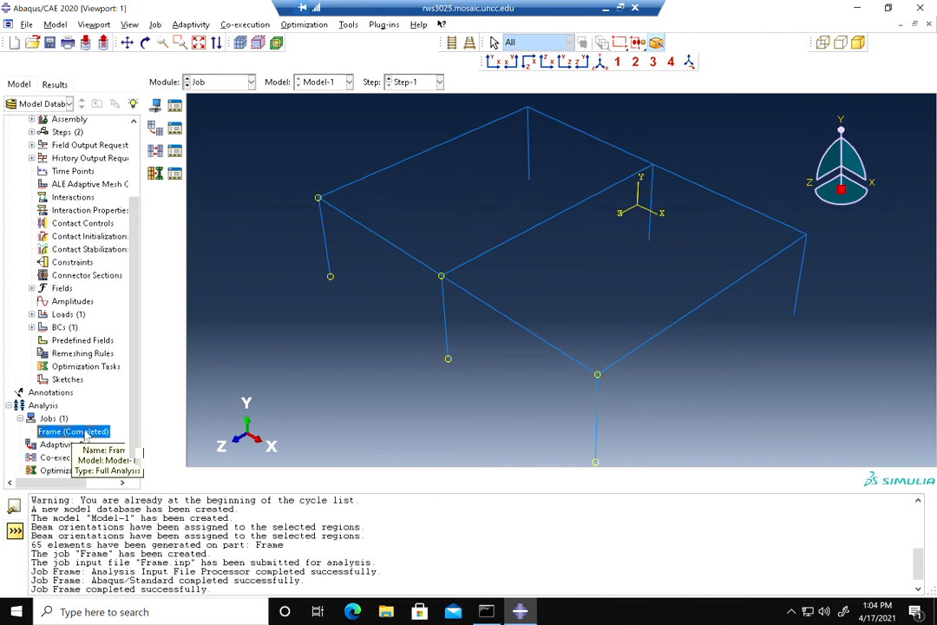
right_click(86, 436)
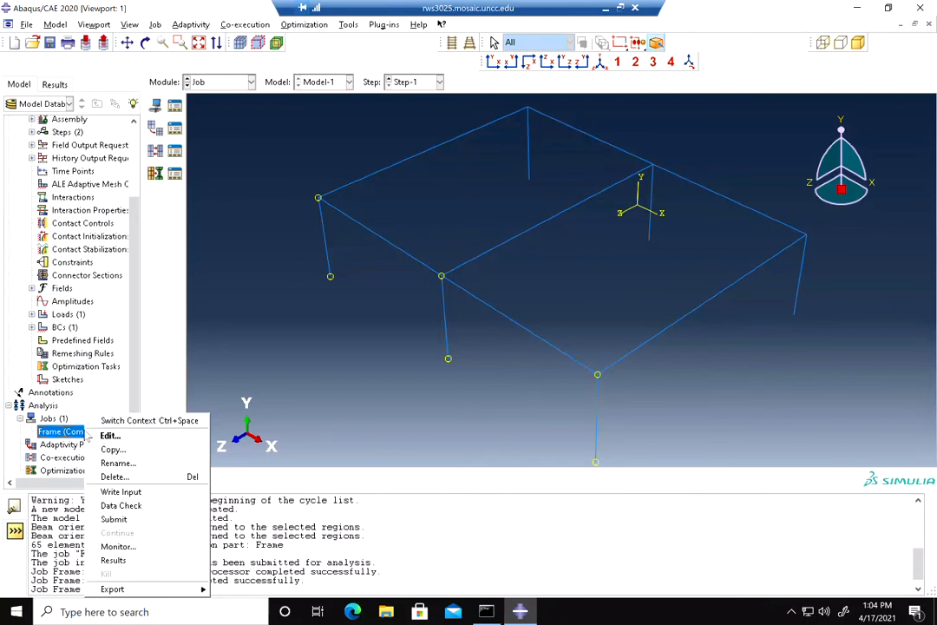
click(114, 560)
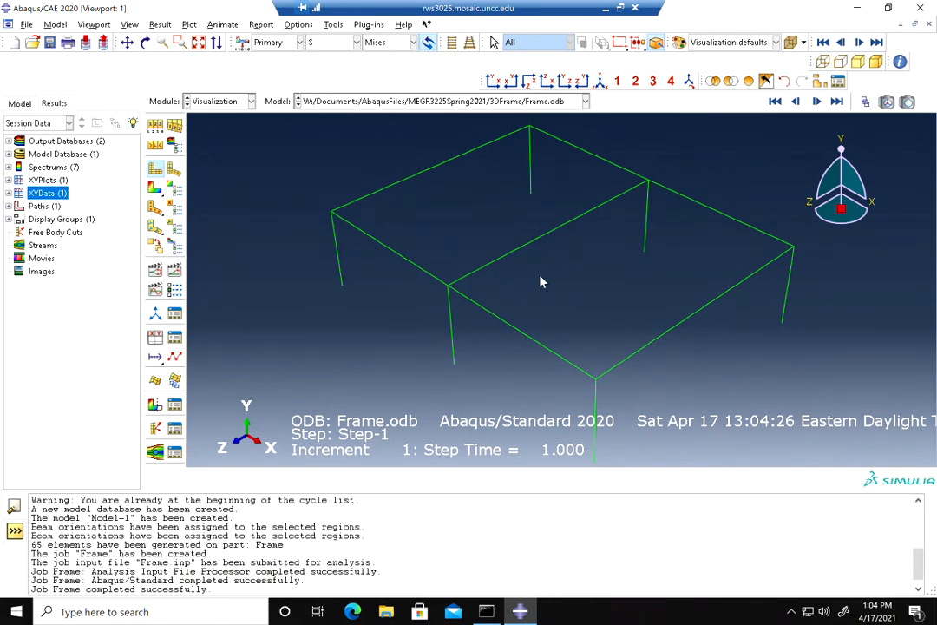
Display the S11 stress component as a contour on the frame results
scroll(541, 282, down, 2)
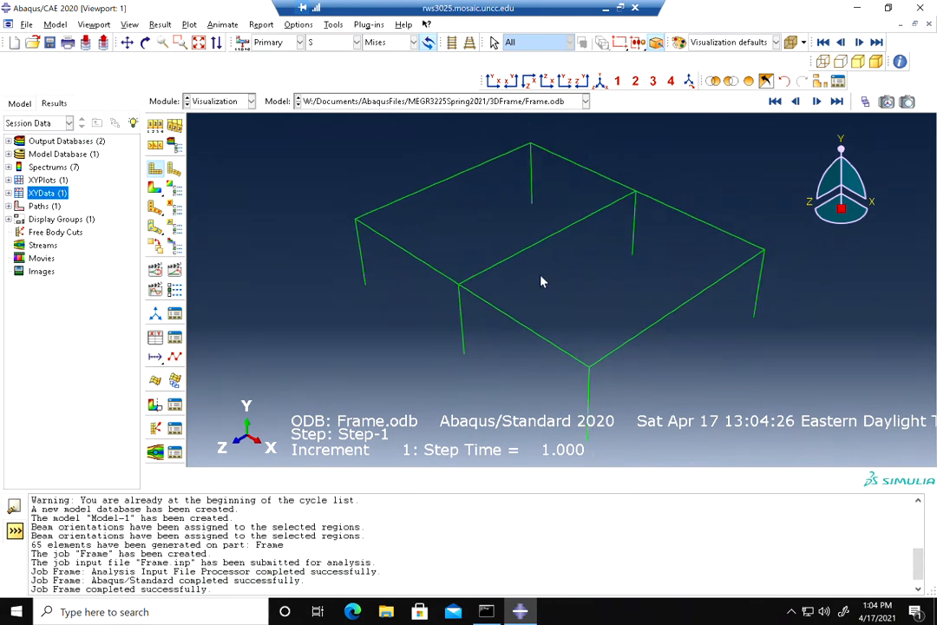
scroll(565, 297, down, 1)
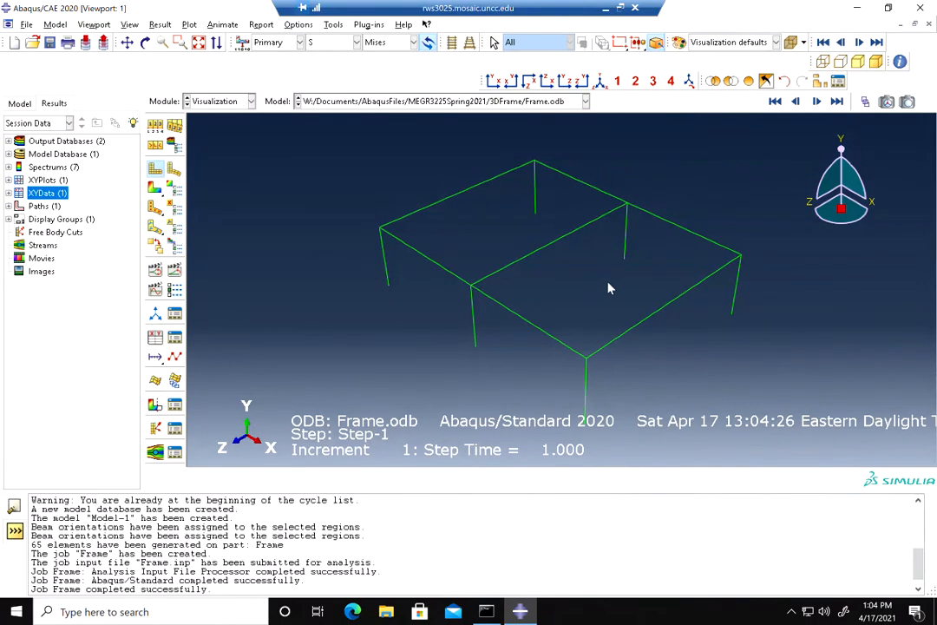
click(386, 42)
click(373, 188)
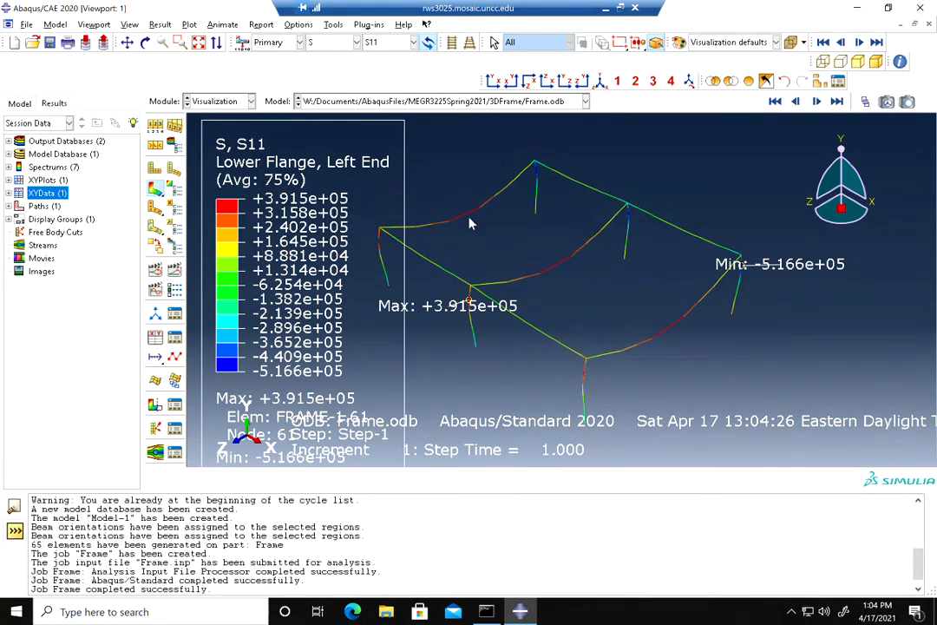
Switch the contour output variable to NFORCSO2 section force
click(342, 44)
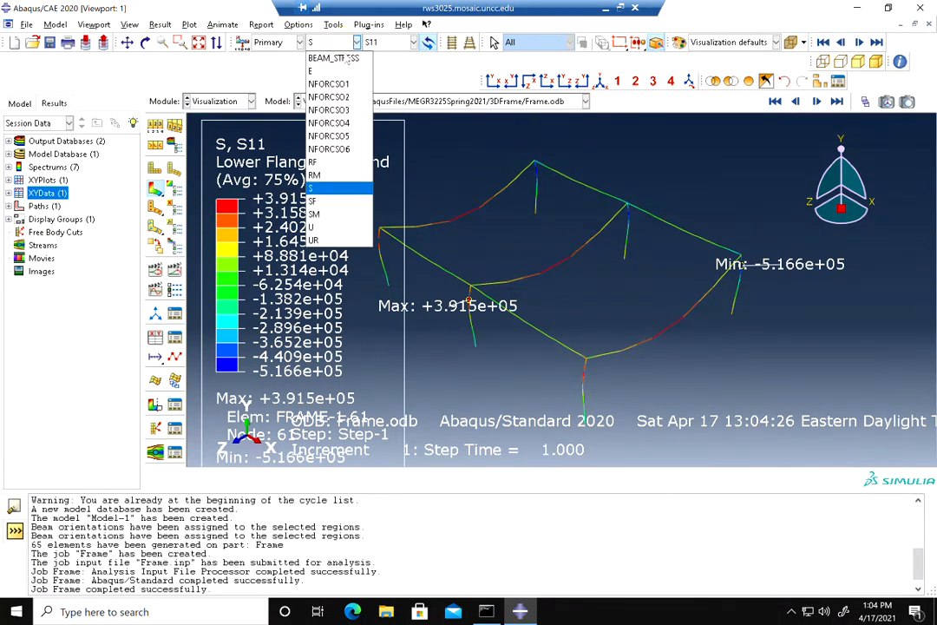
click(330, 97)
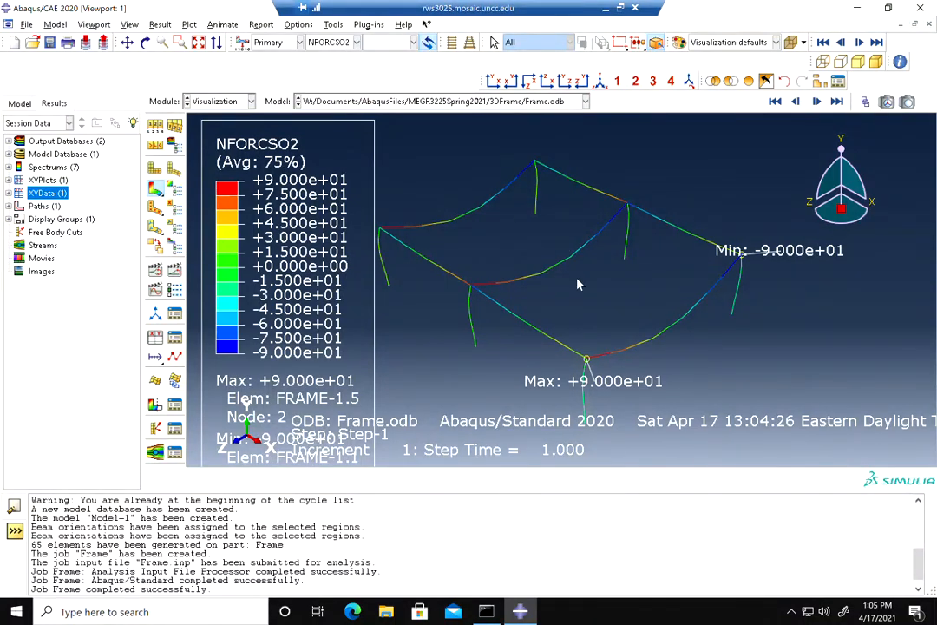
scroll(579, 282, up, 1)
click(127, 42)
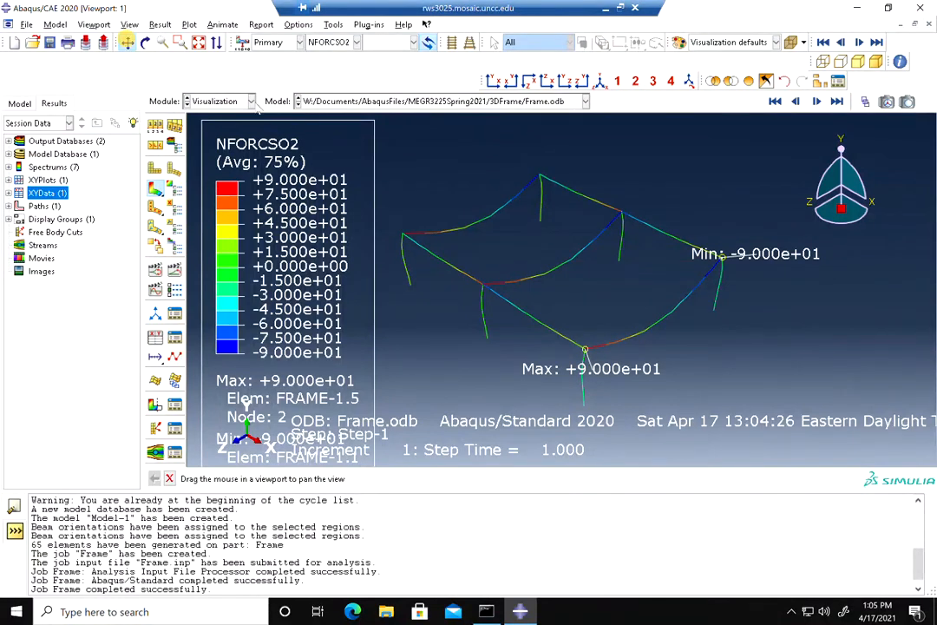
drag(521, 254, 480, 203)
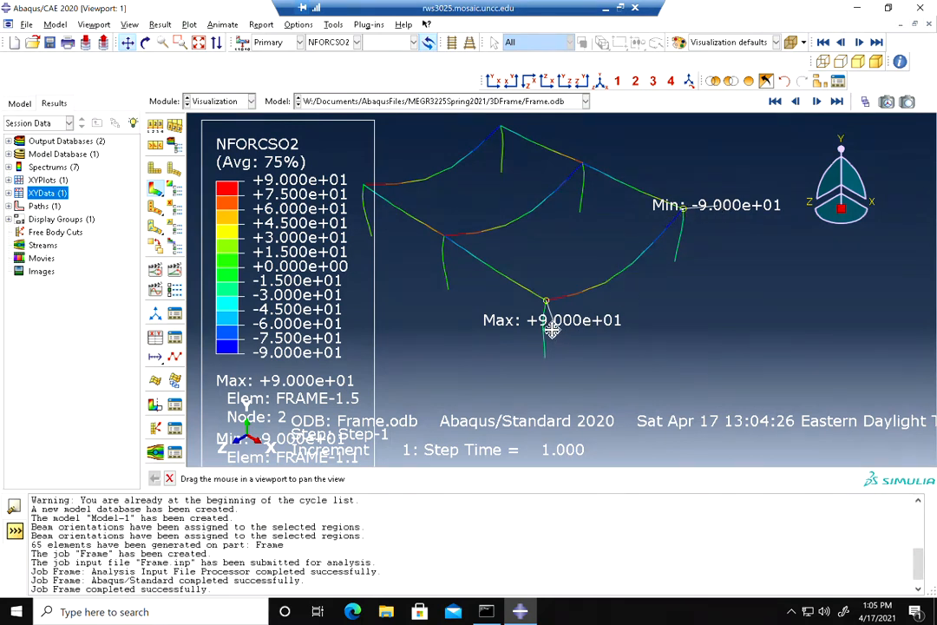
Hide the max and min location markers in the contour plot limits options
click(152, 165)
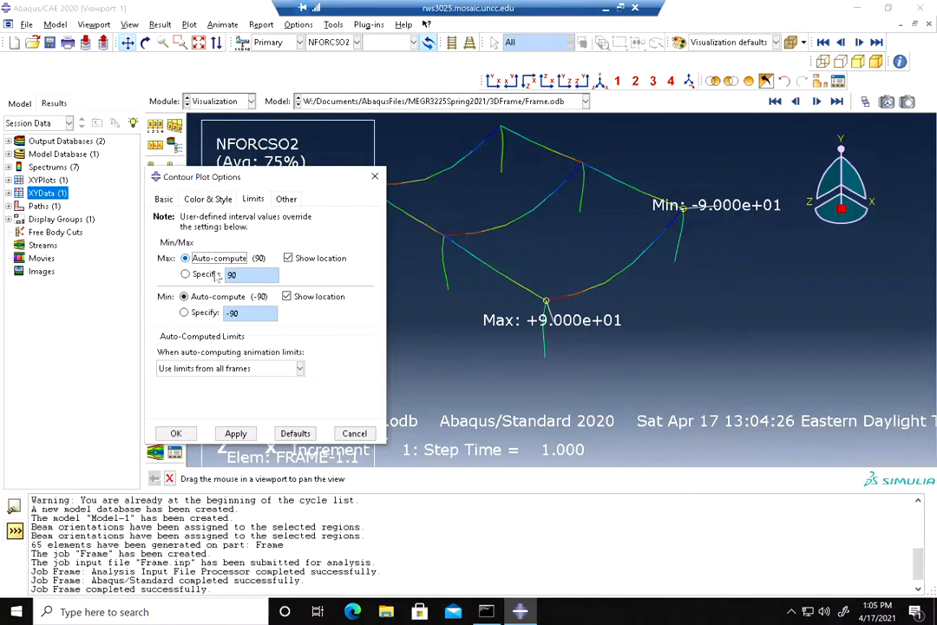
click(287, 257)
click(287, 296)
click(176, 433)
Turn on tick marks for line elements in the contour plot options and apply
drag(485, 249, 551, 274)
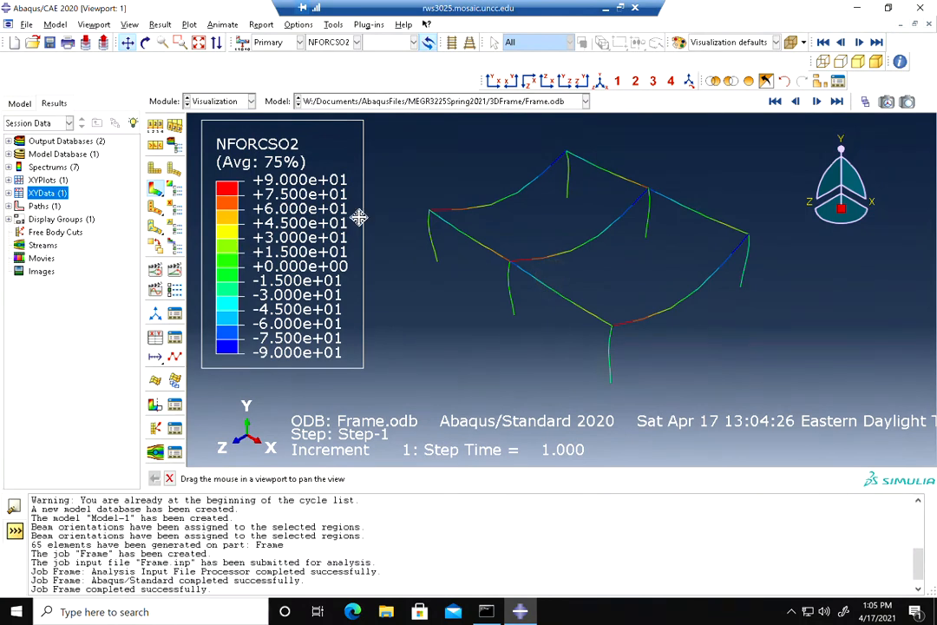
click(175, 189)
click(168, 199)
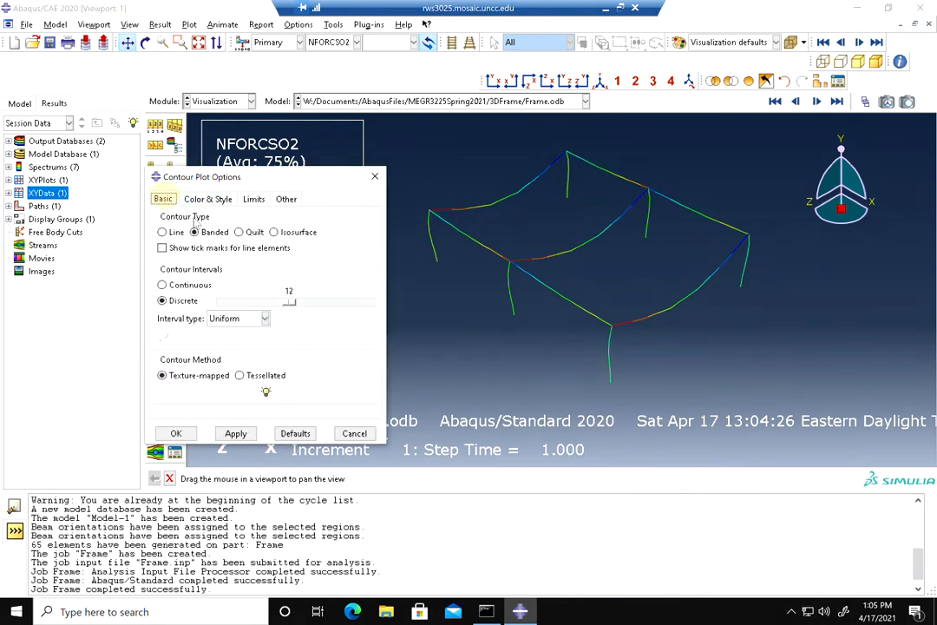
click(162, 248)
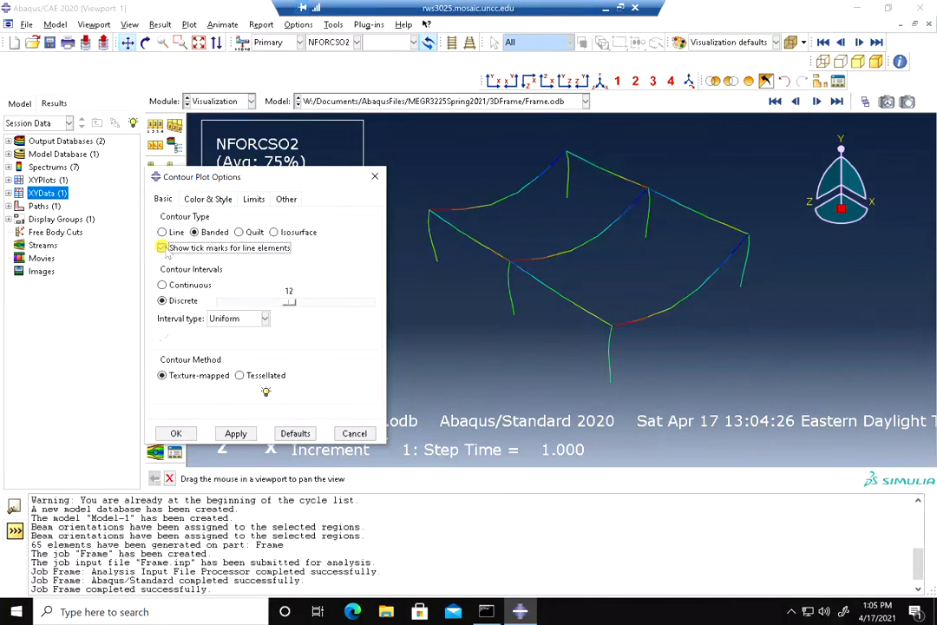
click(236, 435)
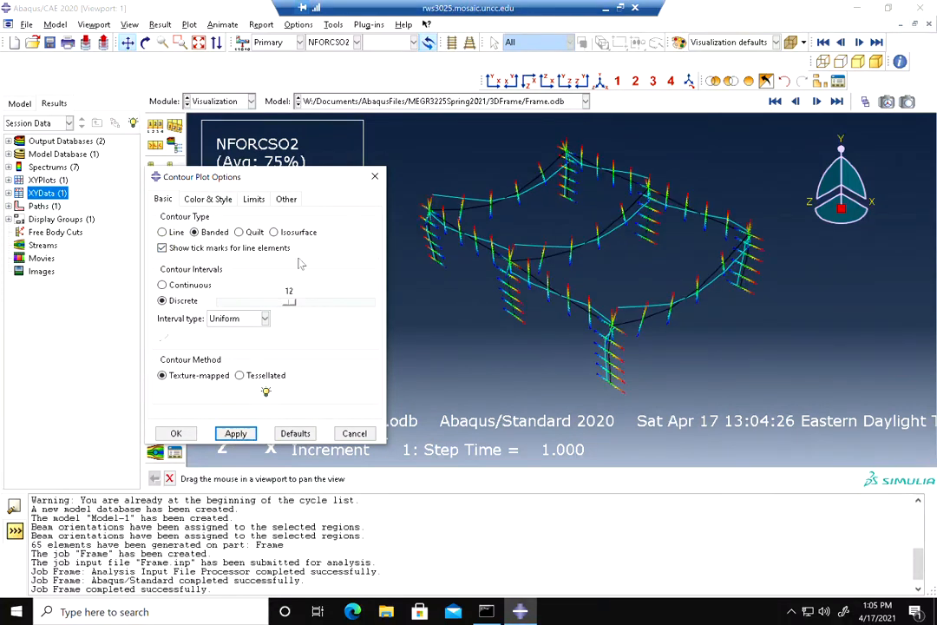
Plot the contours on the undeformed shape
drag(311, 178, 208, 356)
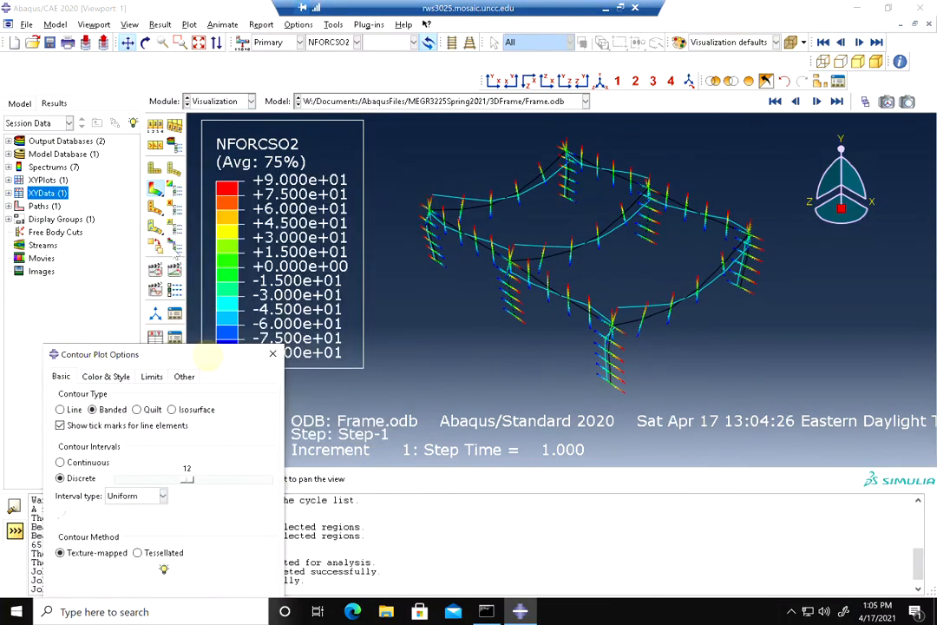
click(156, 190)
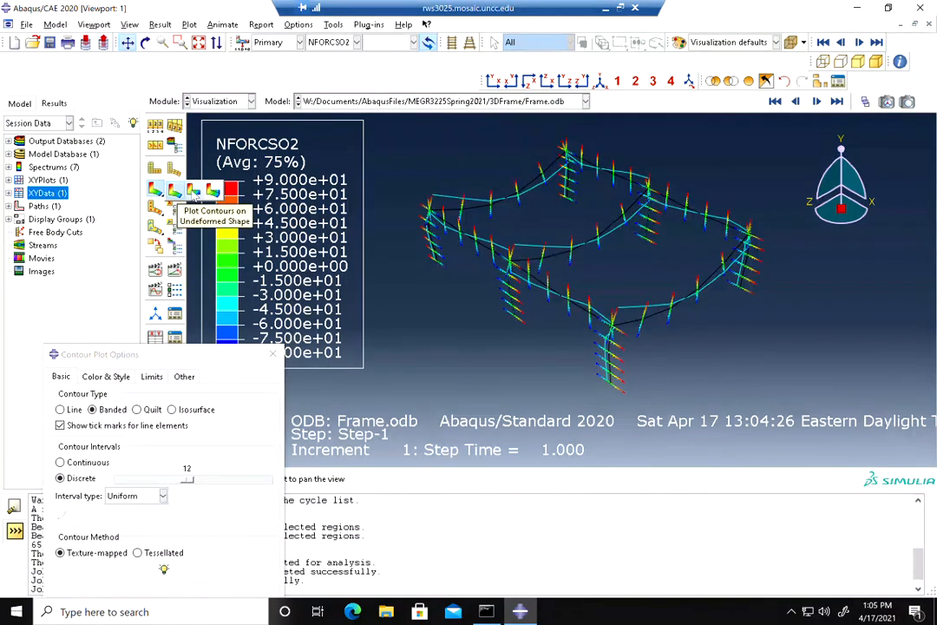
click(193, 191)
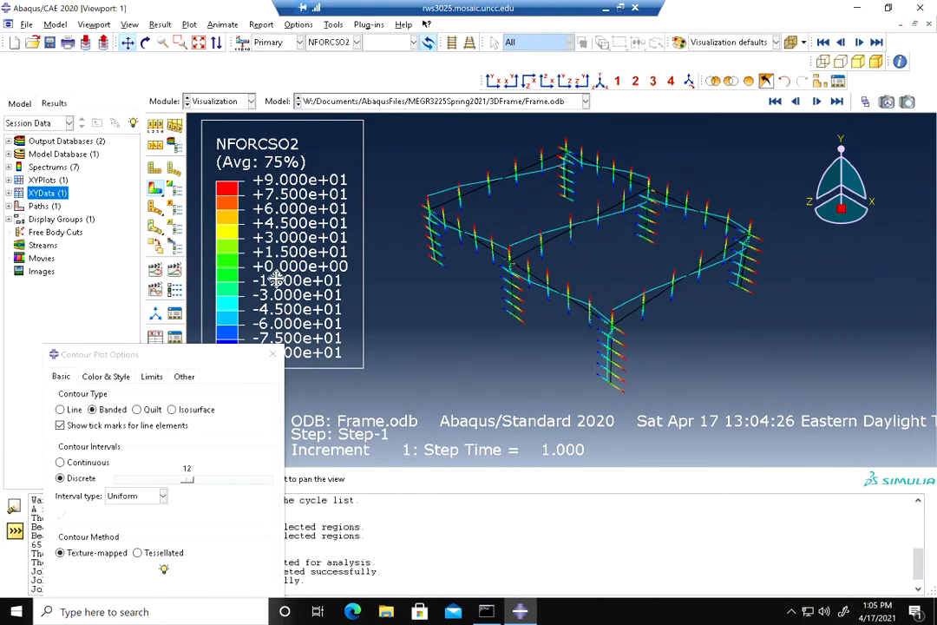
Switch the contour variable to NFORCSO6 and then to NFORCSO5
click(334, 43)
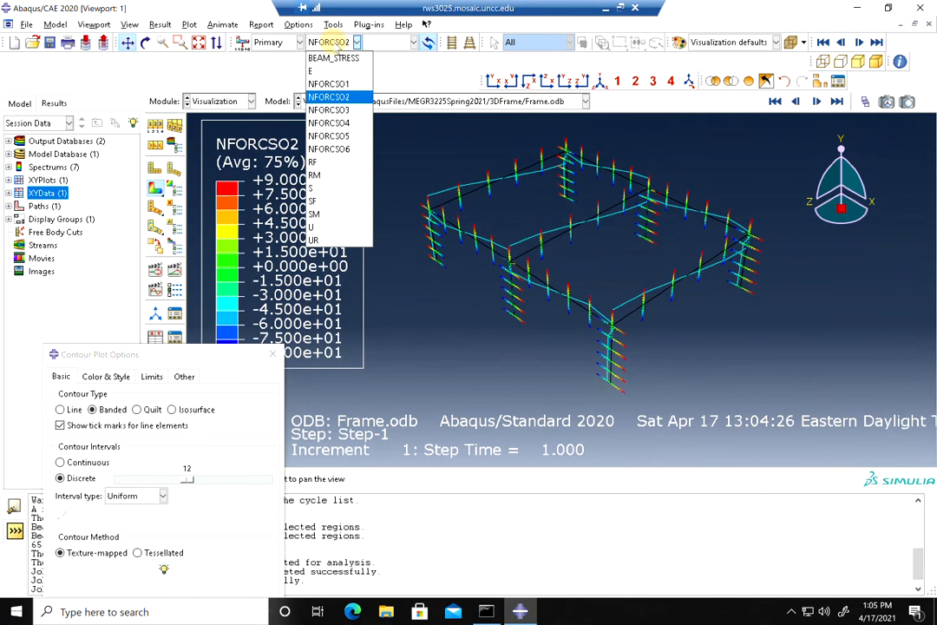
click(338, 151)
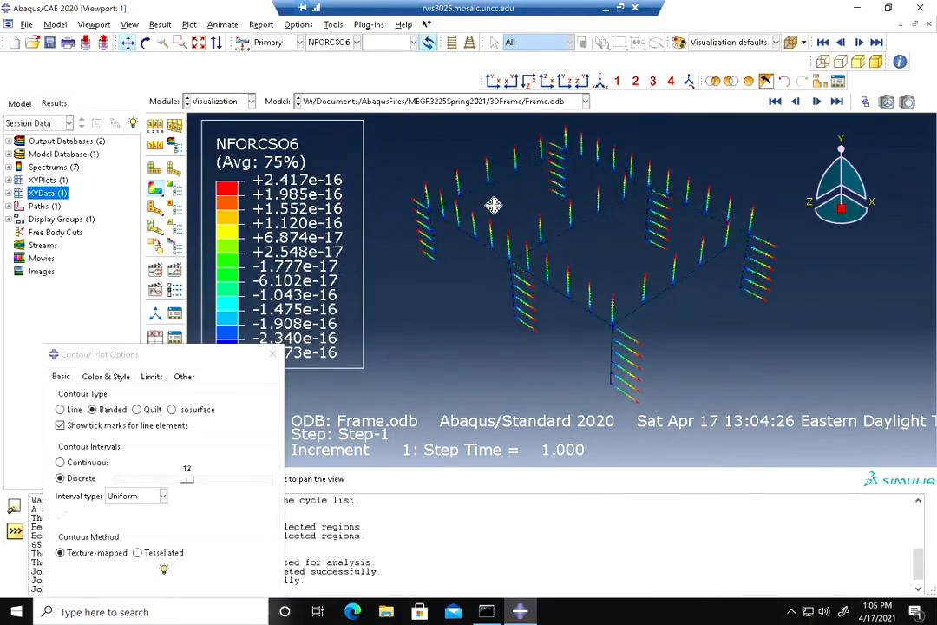
click(357, 41)
click(338, 137)
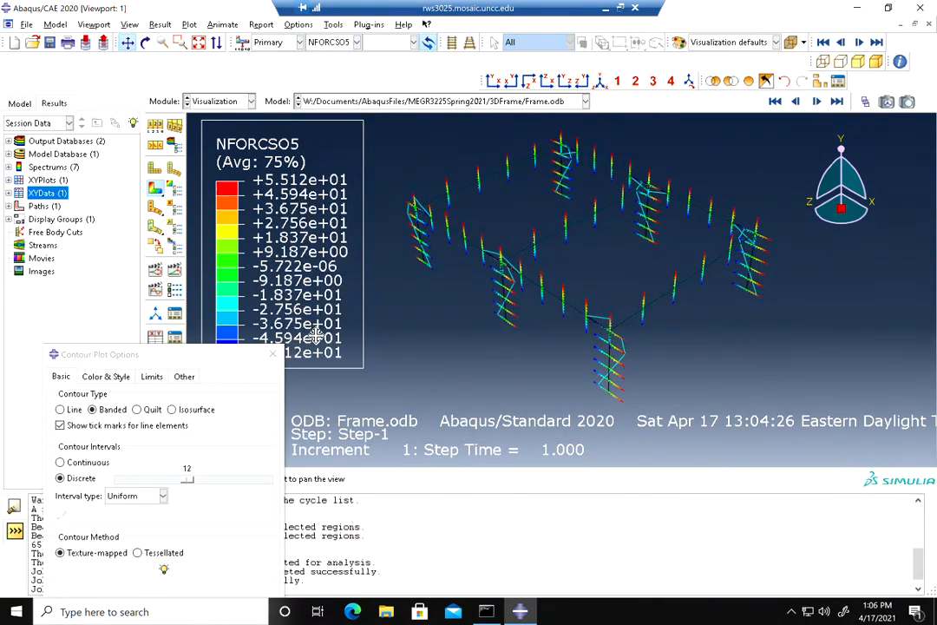
click(275, 357)
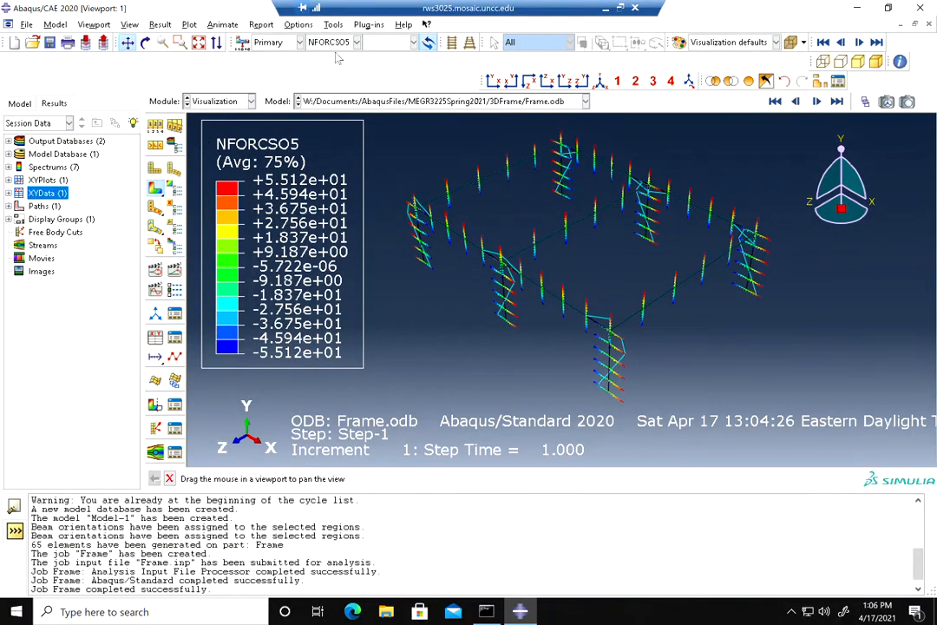
Turn off tick marks for line elements in the contour plot options
click(173, 189)
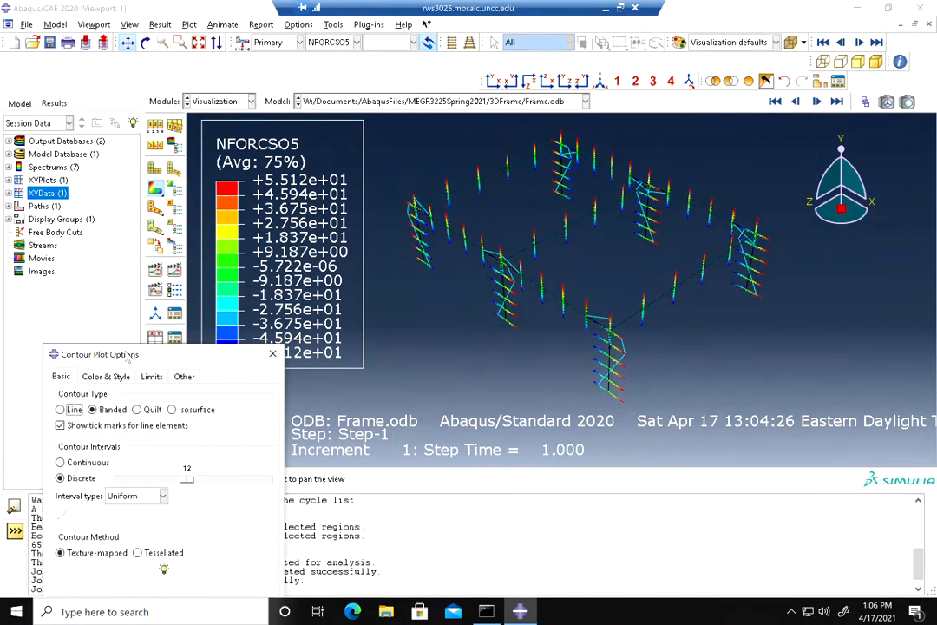
click(102, 430)
drag(136, 352, 235, 205)
click(173, 463)
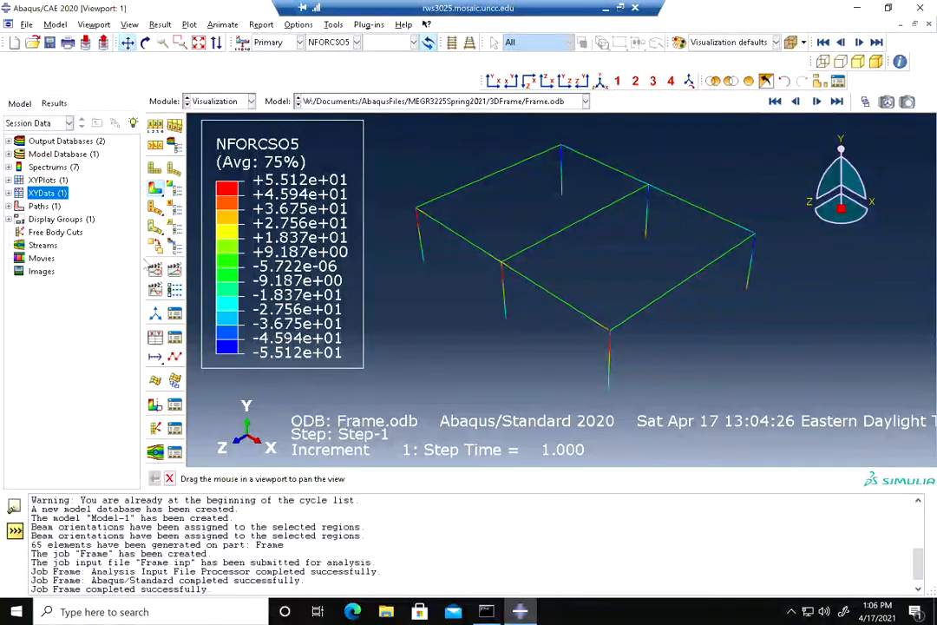
Create a new node list path named Path-2
right_click(42, 206)
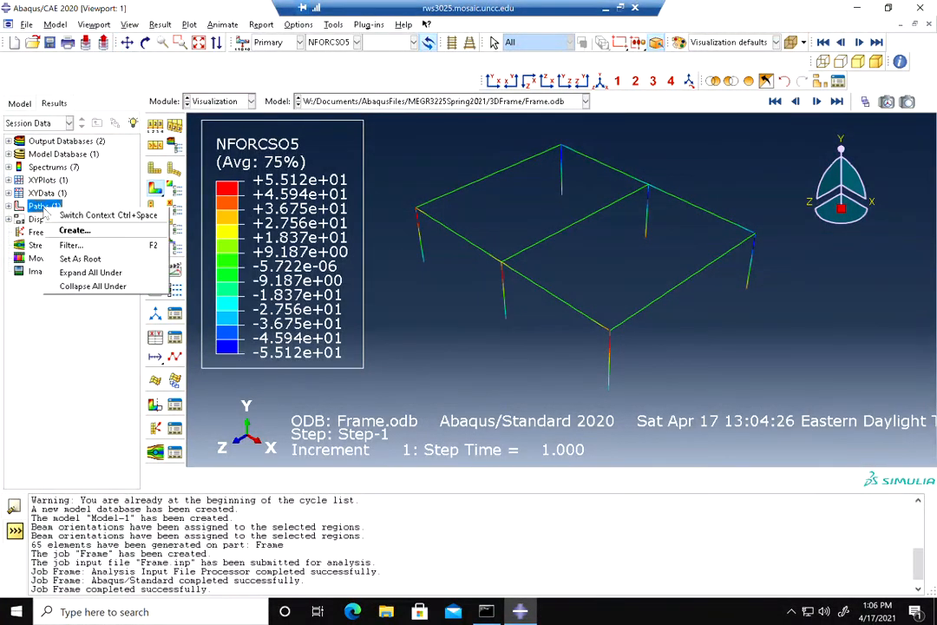
click(71, 230)
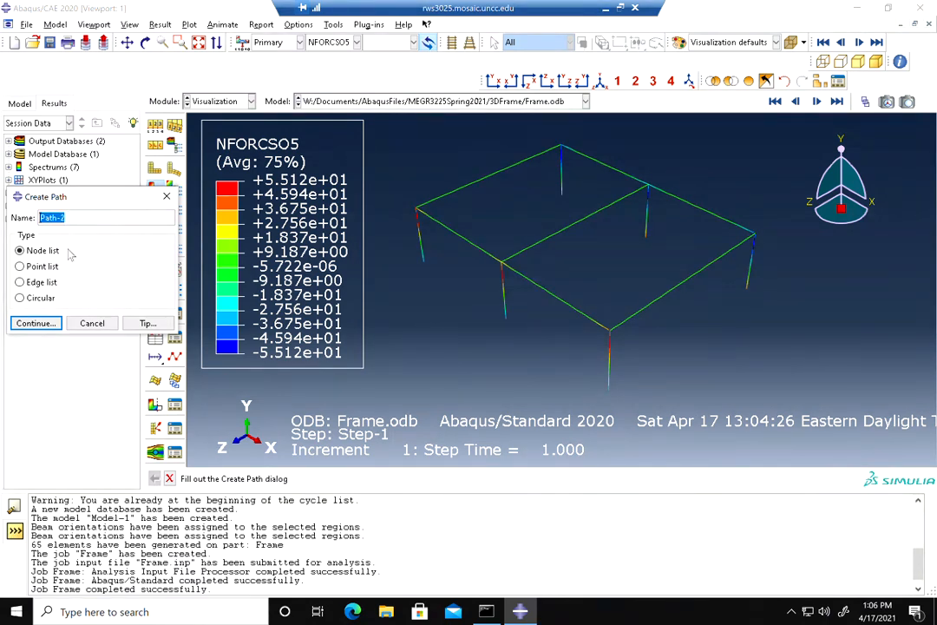
click(34, 323)
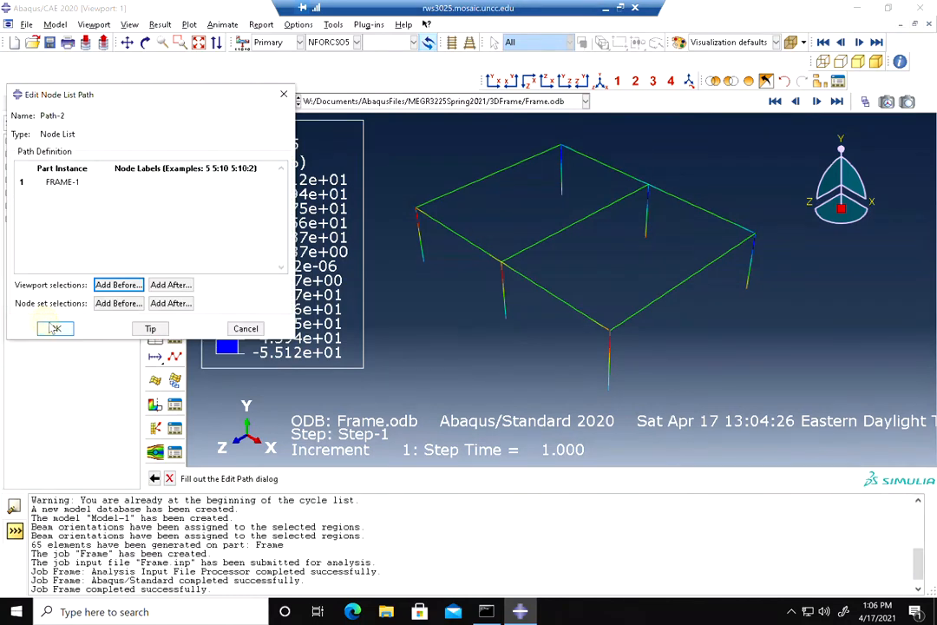
Add the nodes along the front beam from corner node 2 to node 8 into Path-2
click(119, 286)
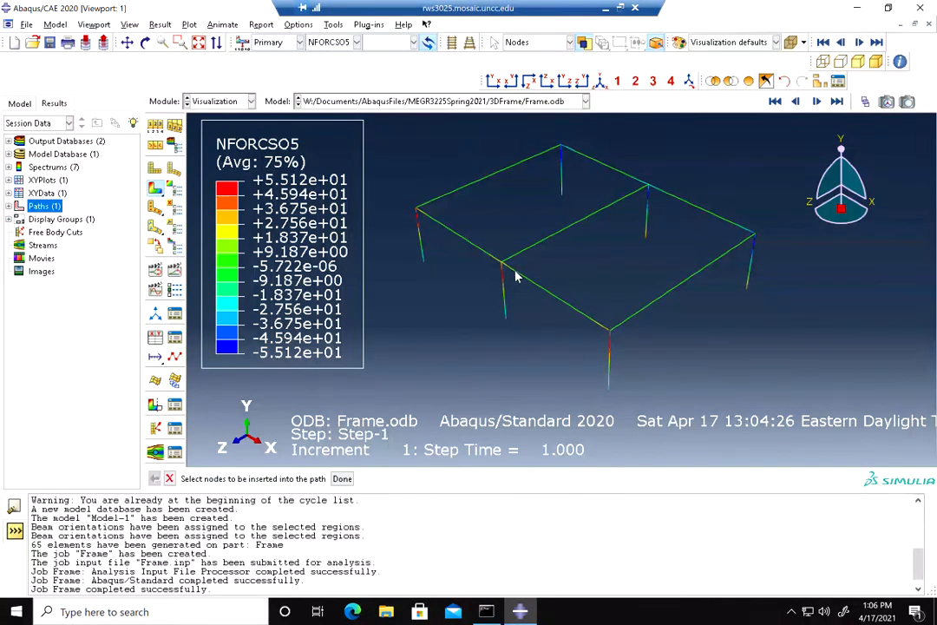
click(610, 332)
scroll(576, 314, down, 2)
click(584, 322)
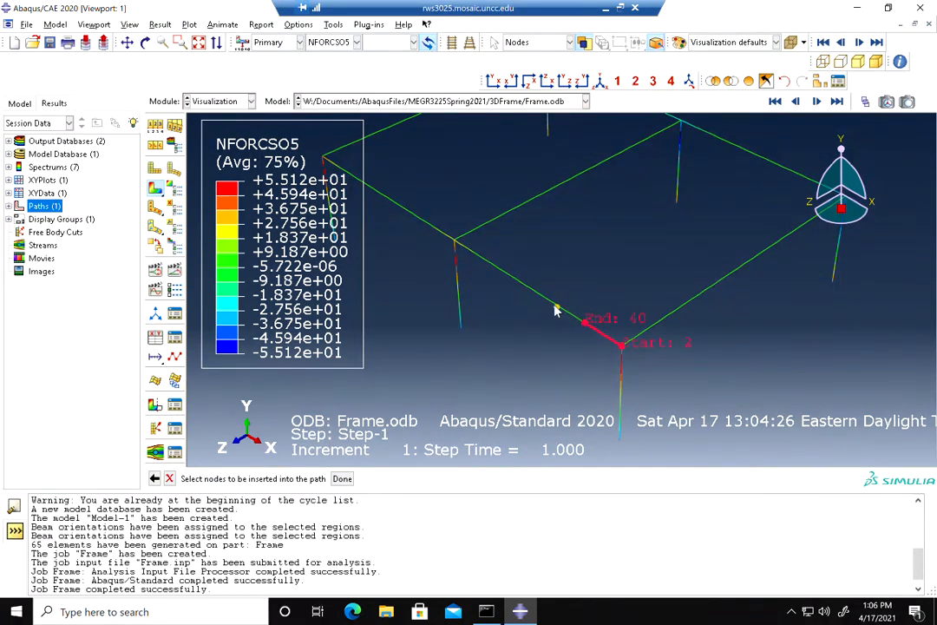
click(549, 300)
click(514, 278)
click(485, 259)
click(454, 242)
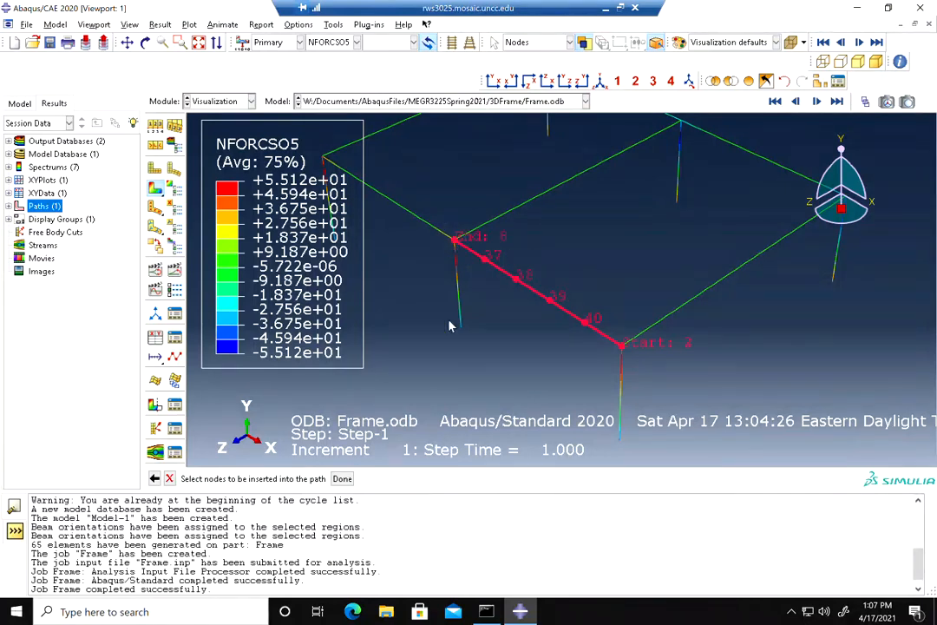
click(342, 479)
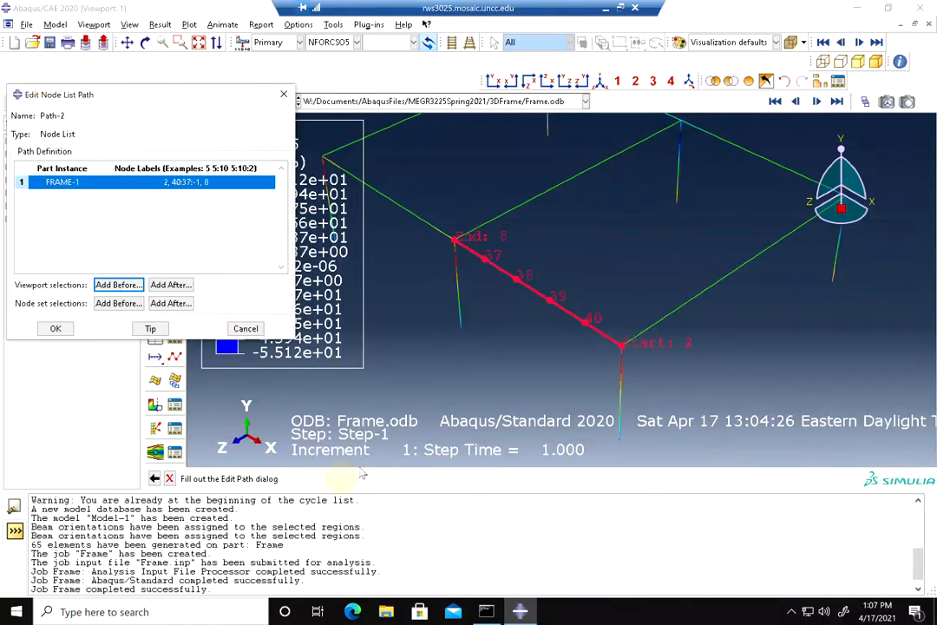
click(55, 328)
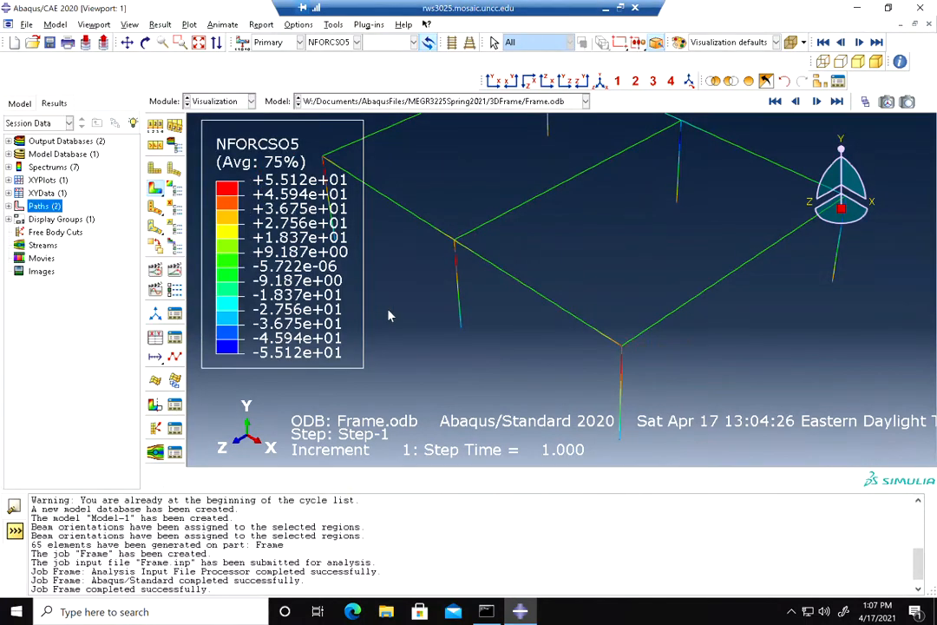
Create XY data from Path-2 and plot NFORCSO5 against true distance along the path
right_click(50, 193)
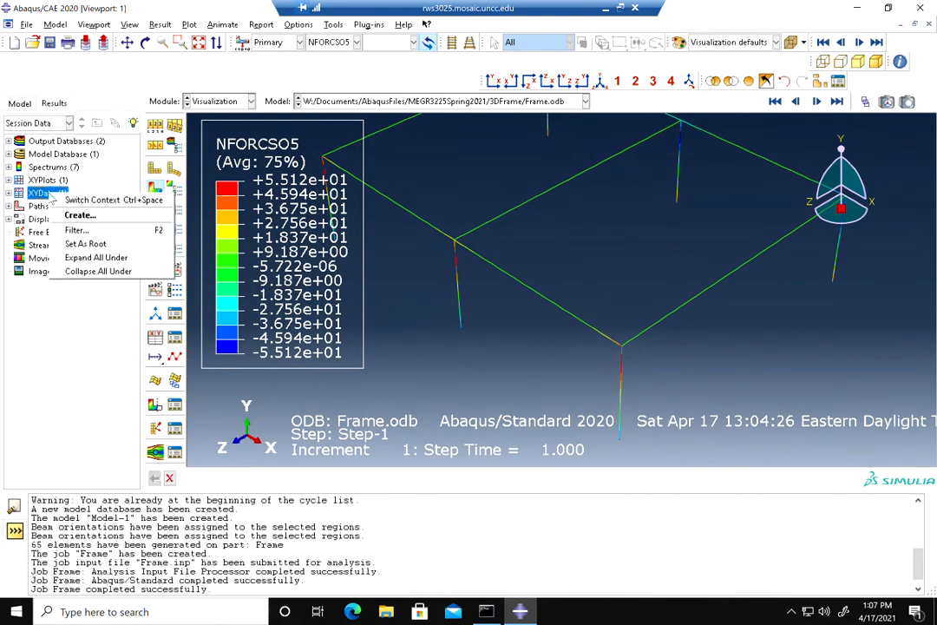
click(78, 216)
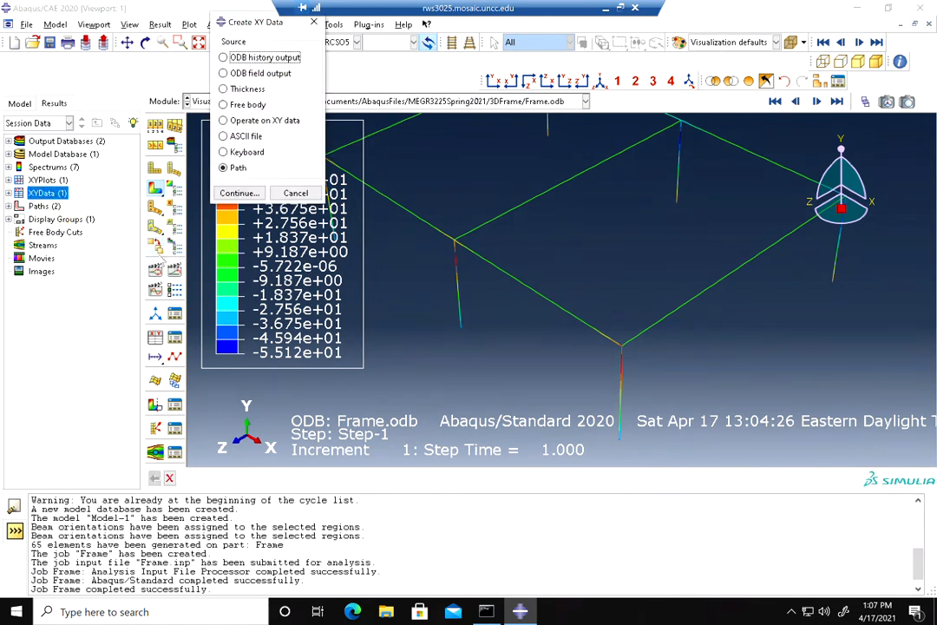
click(236, 193)
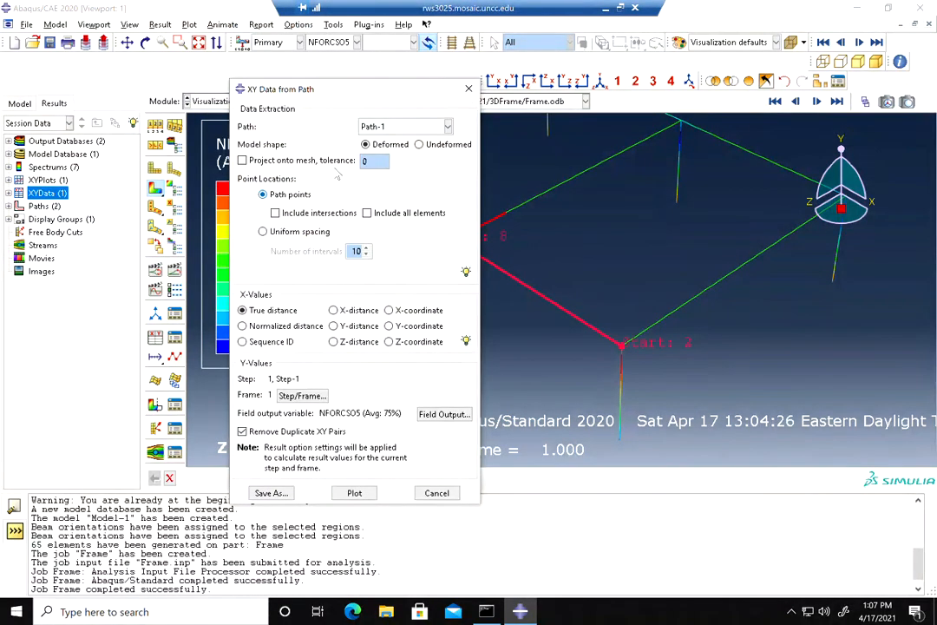
click(384, 127)
click(371, 155)
drag(363, 94, 225, 37)
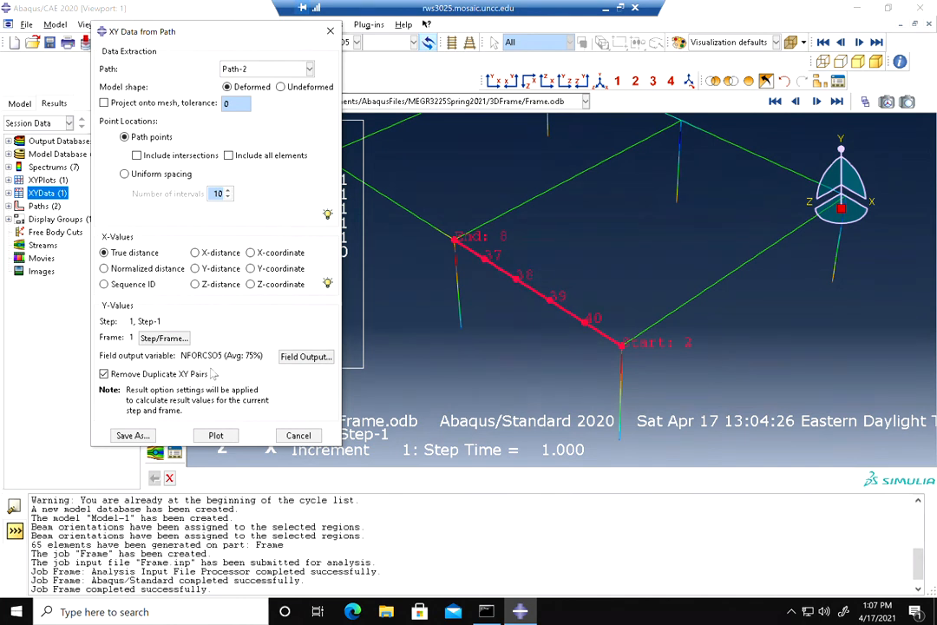
click(216, 435)
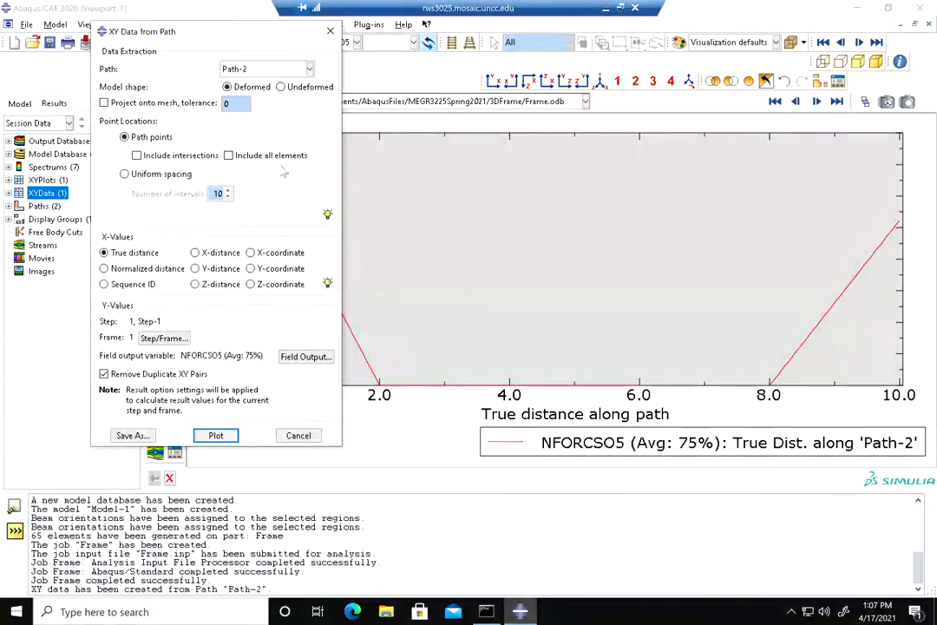
drag(265, 35, 308, 39)
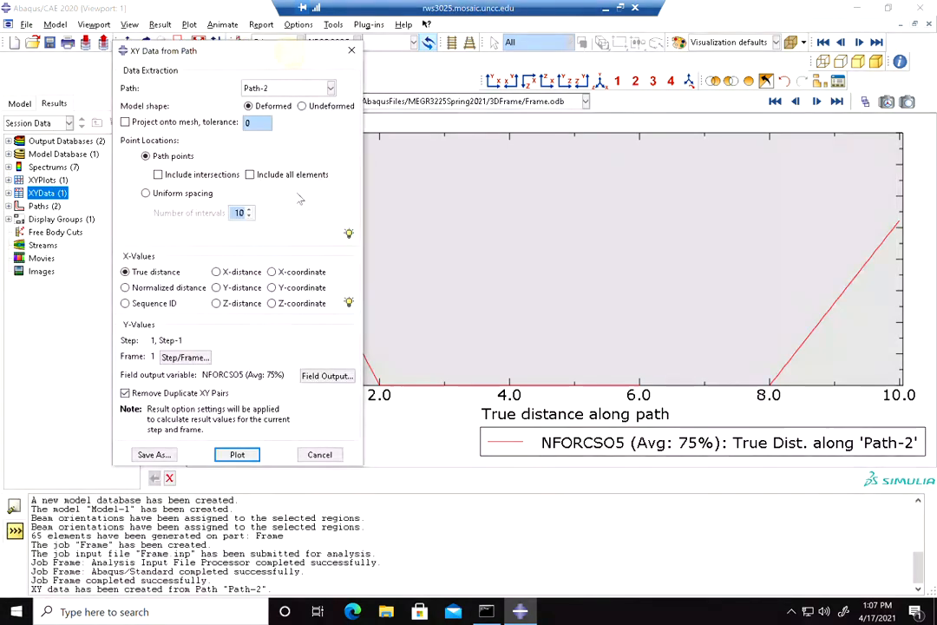
Switch the path XY data field output to NFORCSO2 and plot it against true distance along Path-2
click(327, 376)
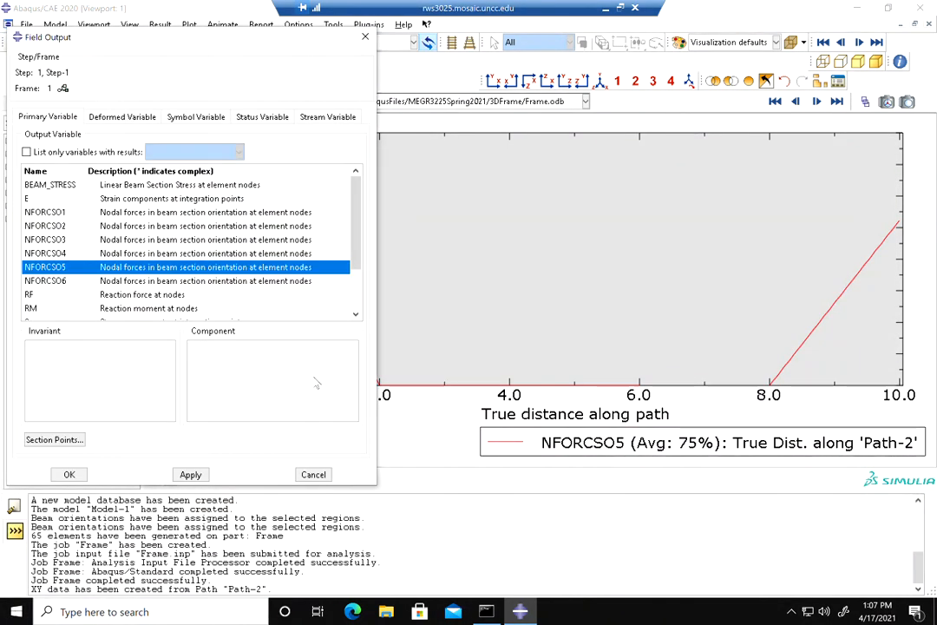
click(129, 227)
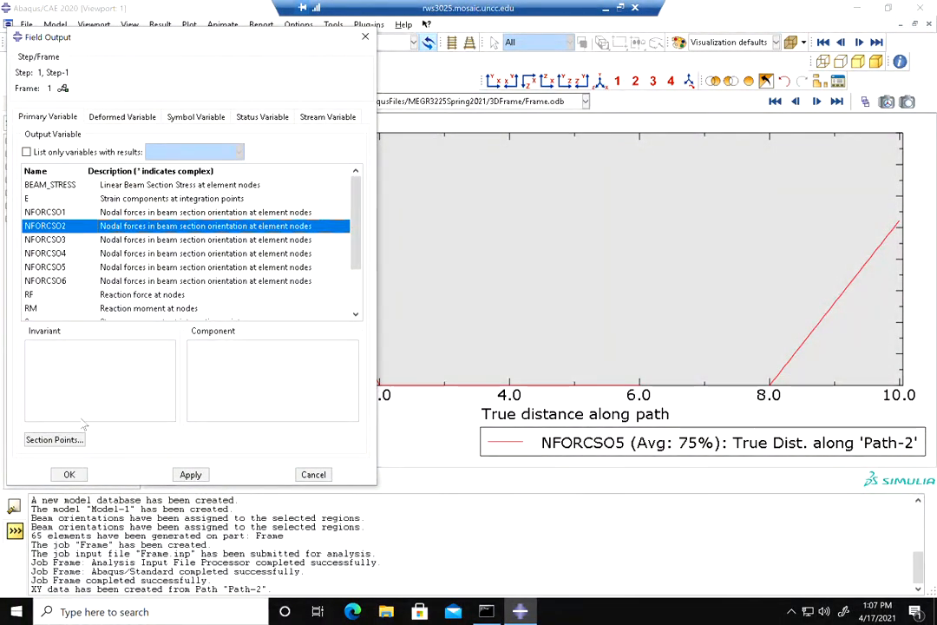
click(70, 475)
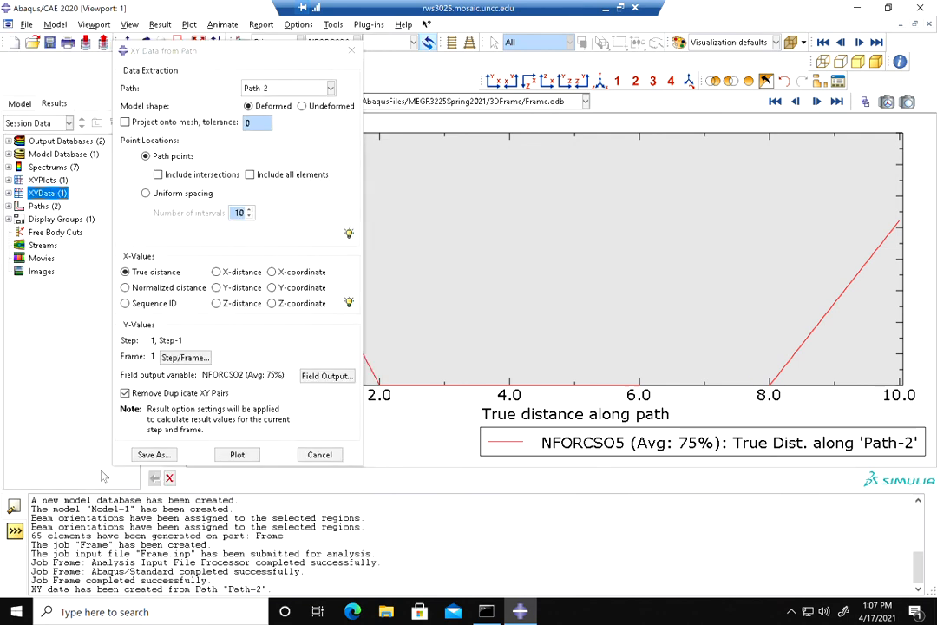
click(236, 456)
drag(294, 52, 309, 102)
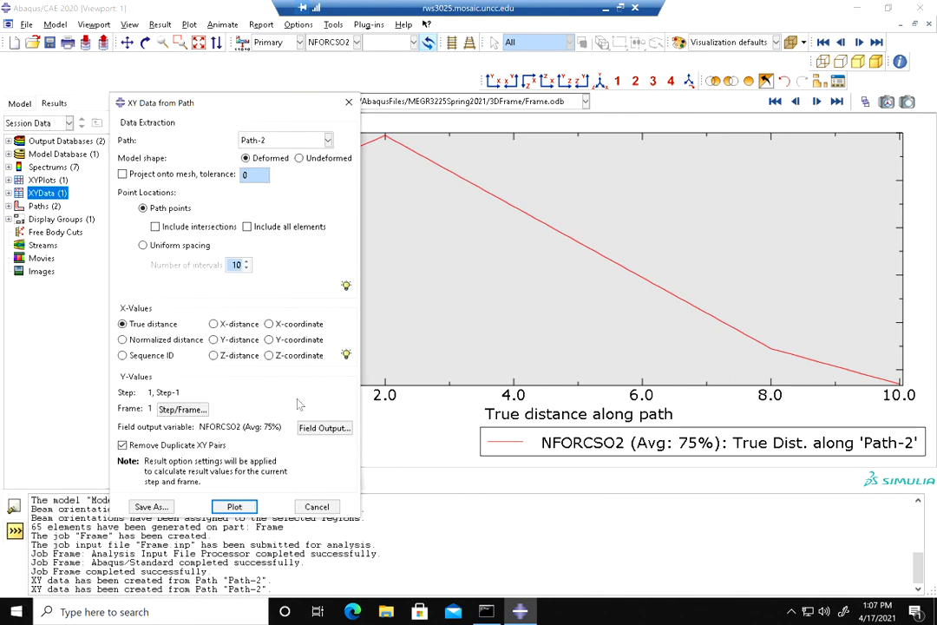
click(318, 511)
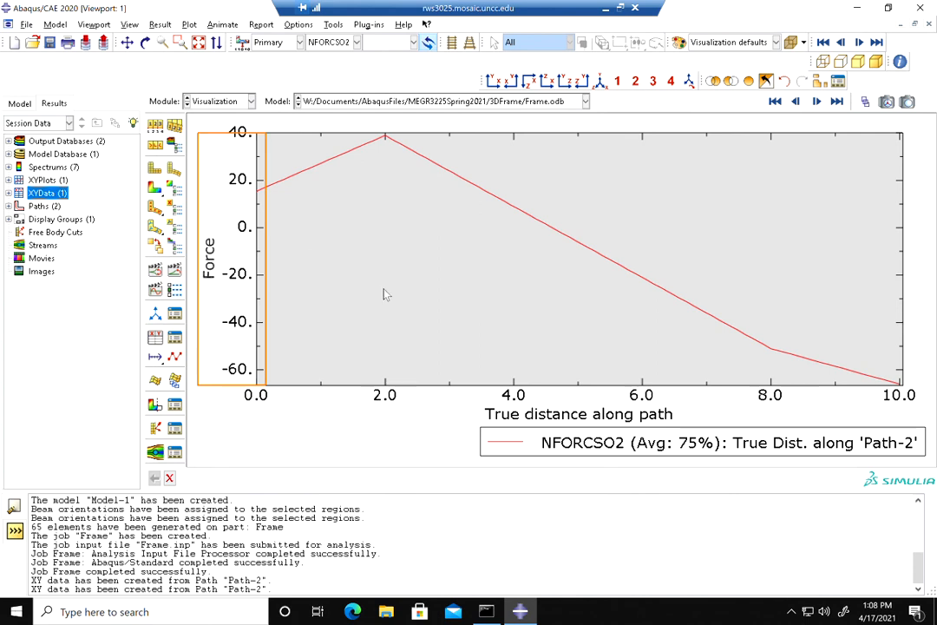
Plot NFORCSO2 contours on the undeformed shape of the frame
click(155, 188)
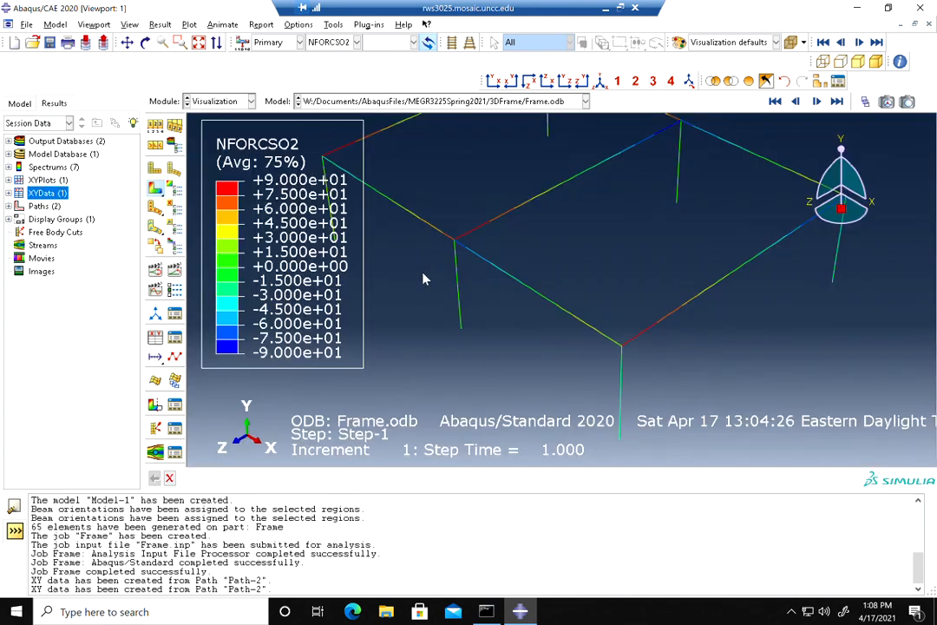
scroll(443, 256, down, 2)
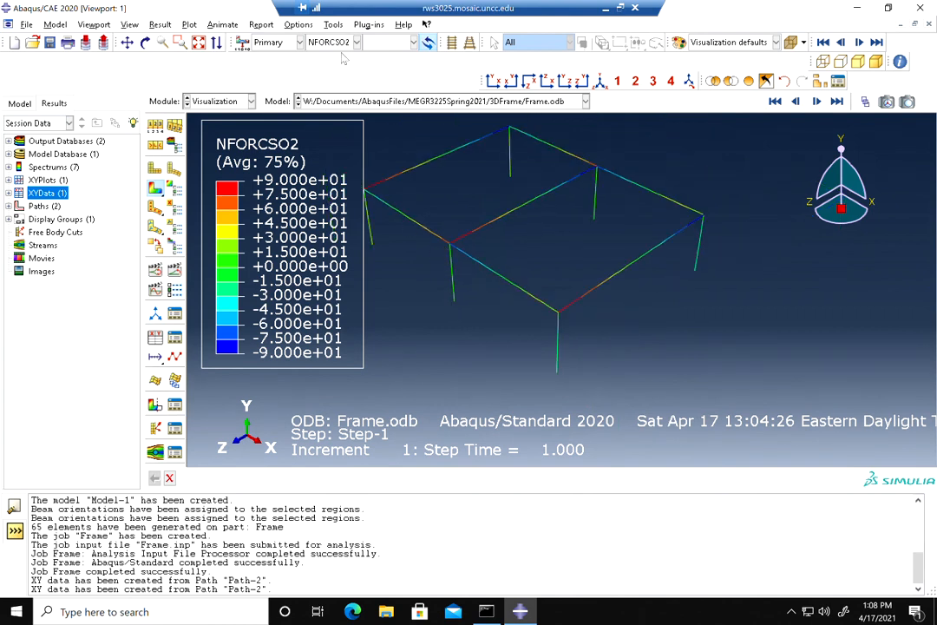
click(262, 25)
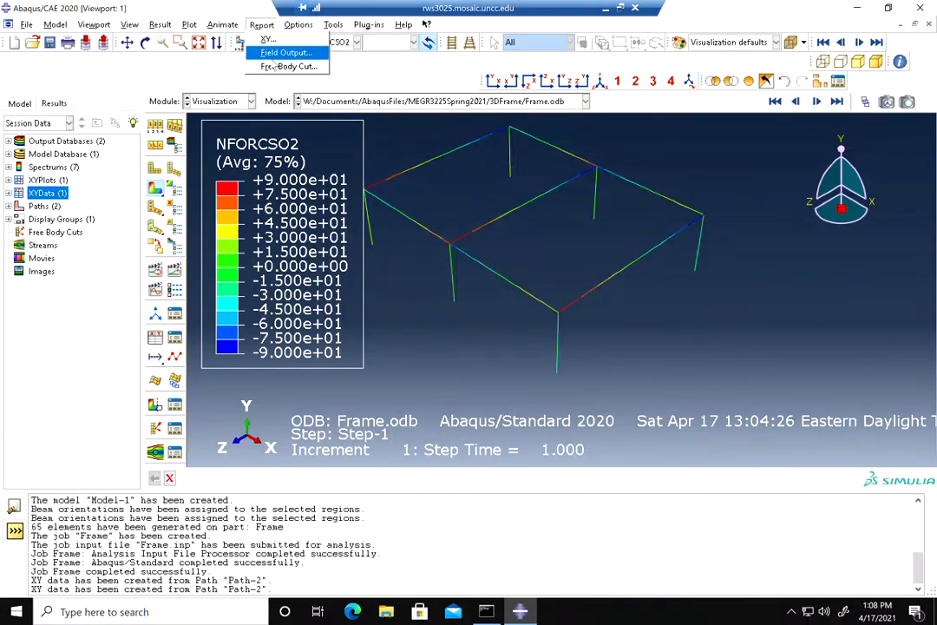
click(639, 296)
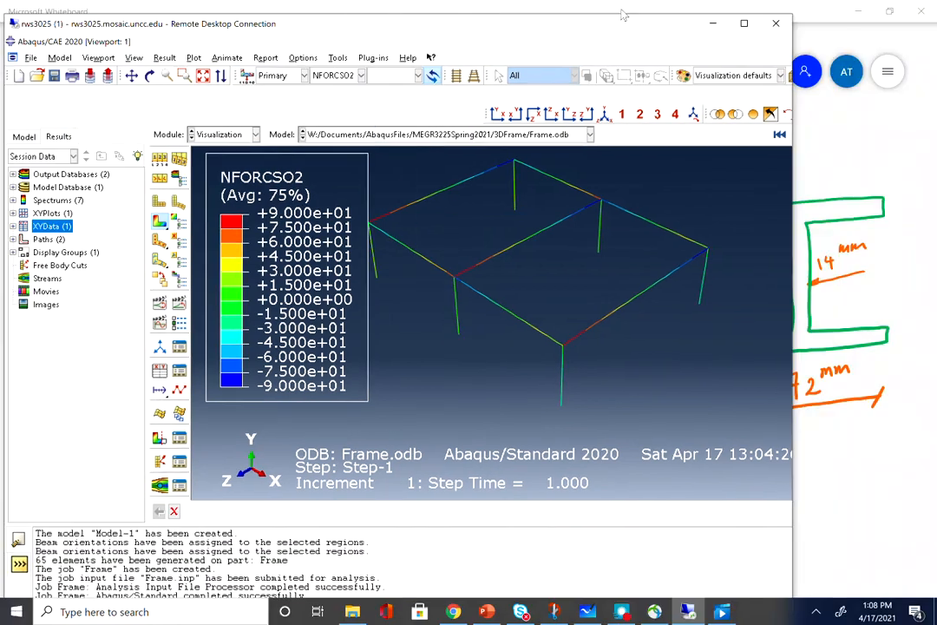
double_click(525, 8)
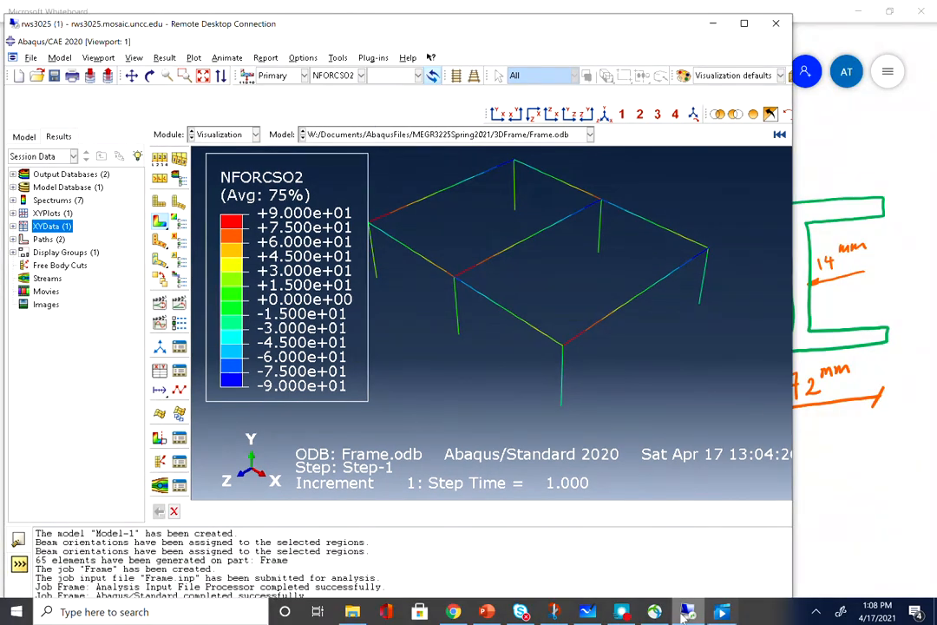
click(622, 612)
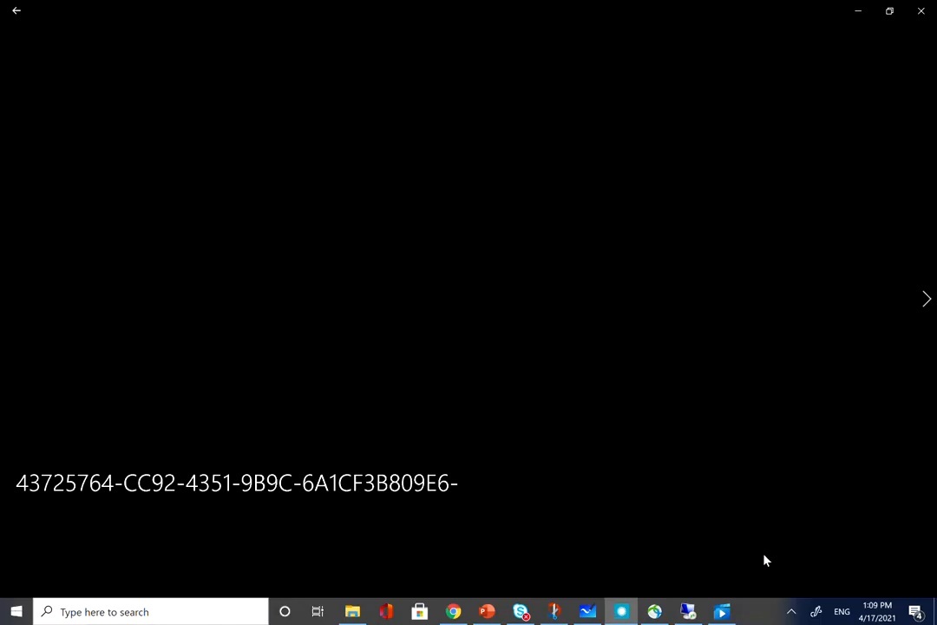
click(623, 614)
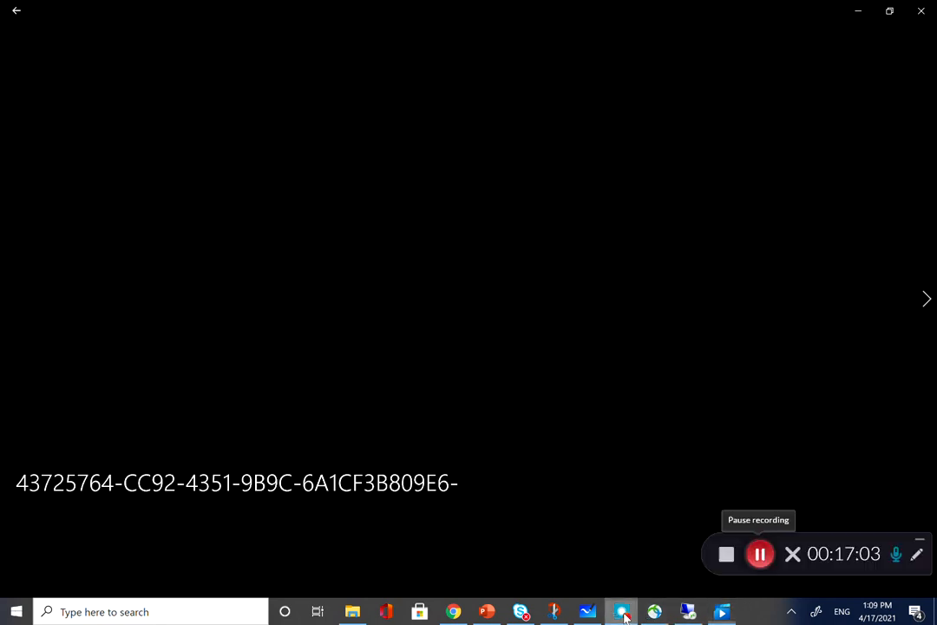